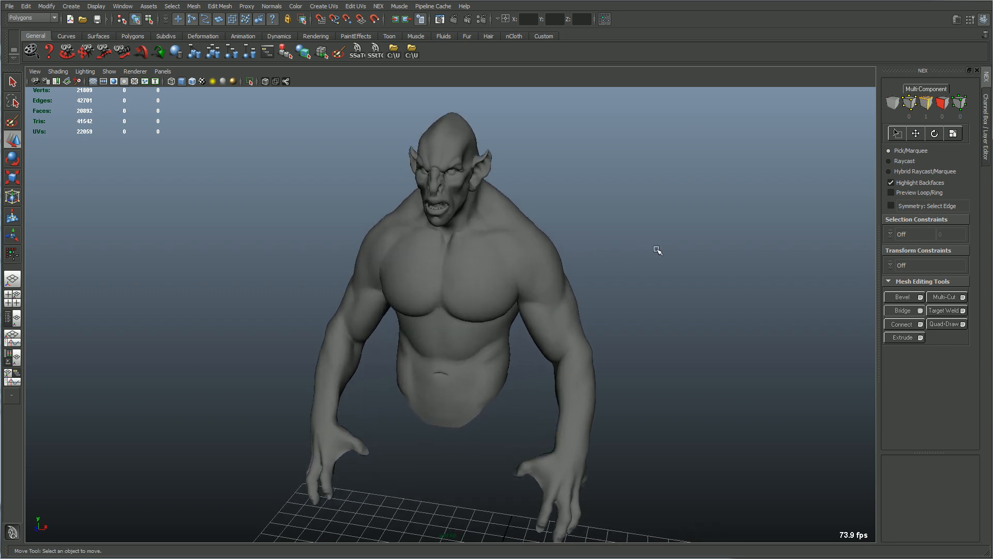
Turn on NEX integration, select the creature's torso mesh, and activate the standard Select tool
alt+right_drag(537, 224, 649, 256)
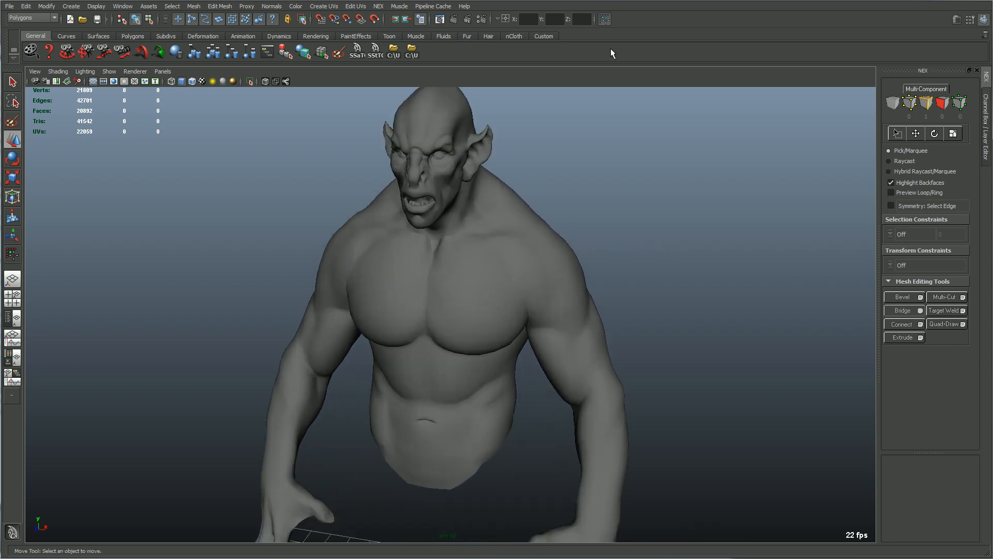
click(605, 19)
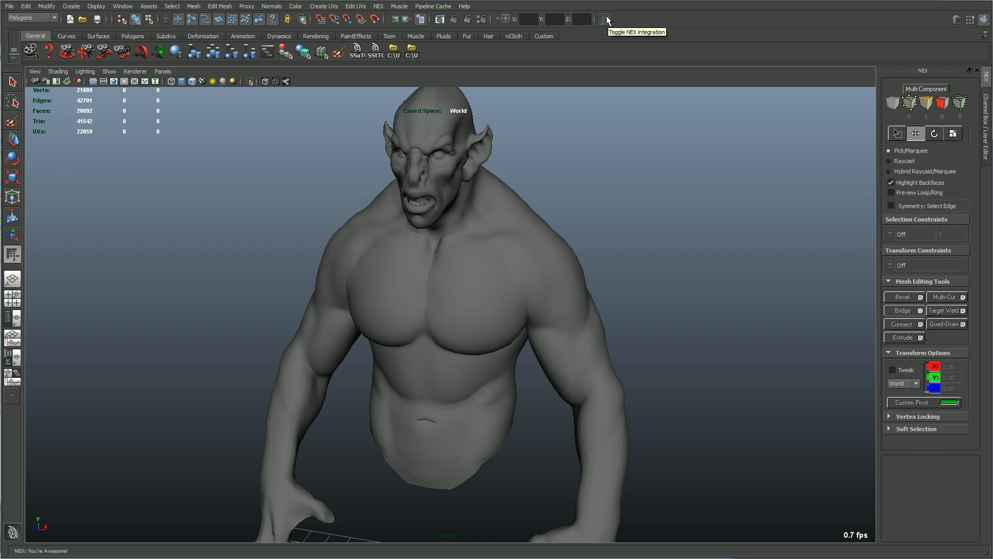
click(490, 281)
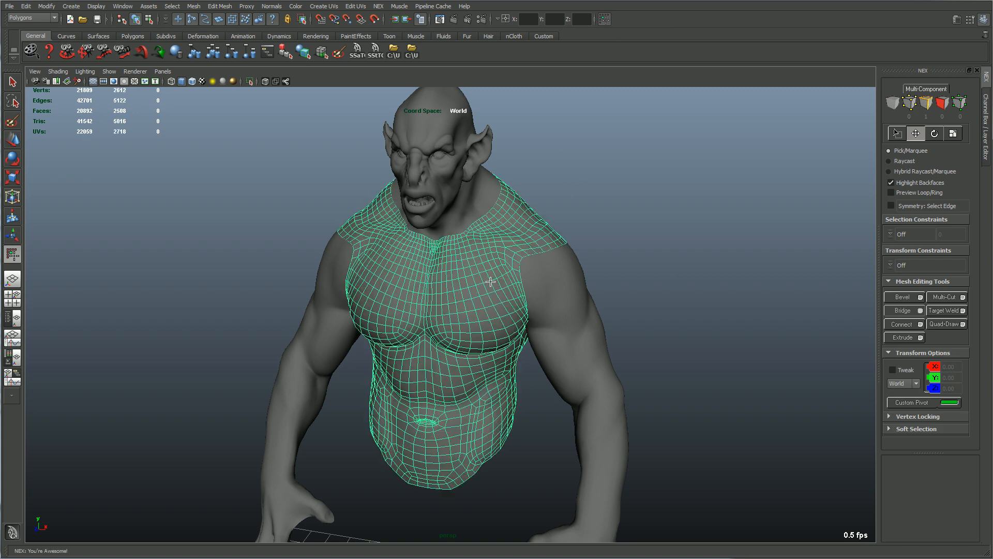
click(14, 83)
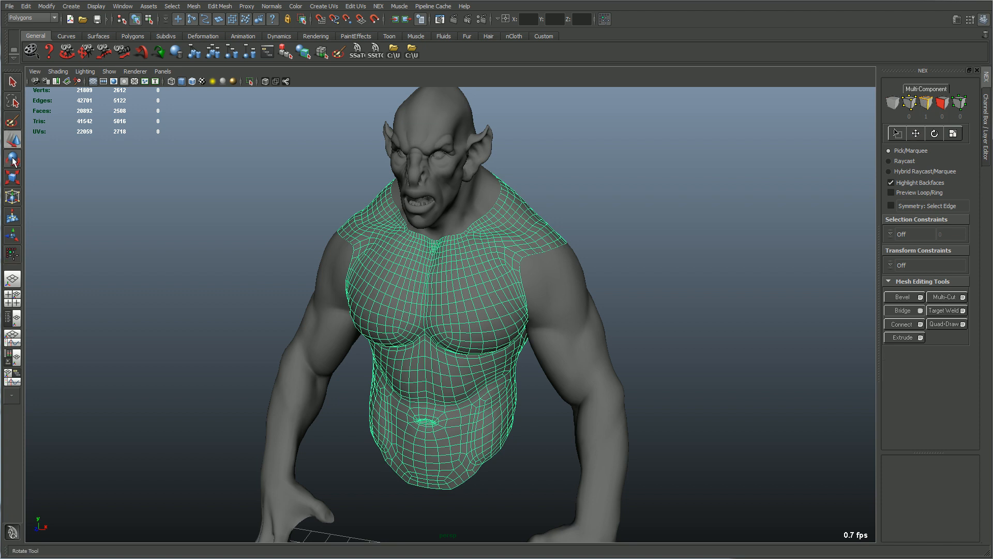
click(13, 82)
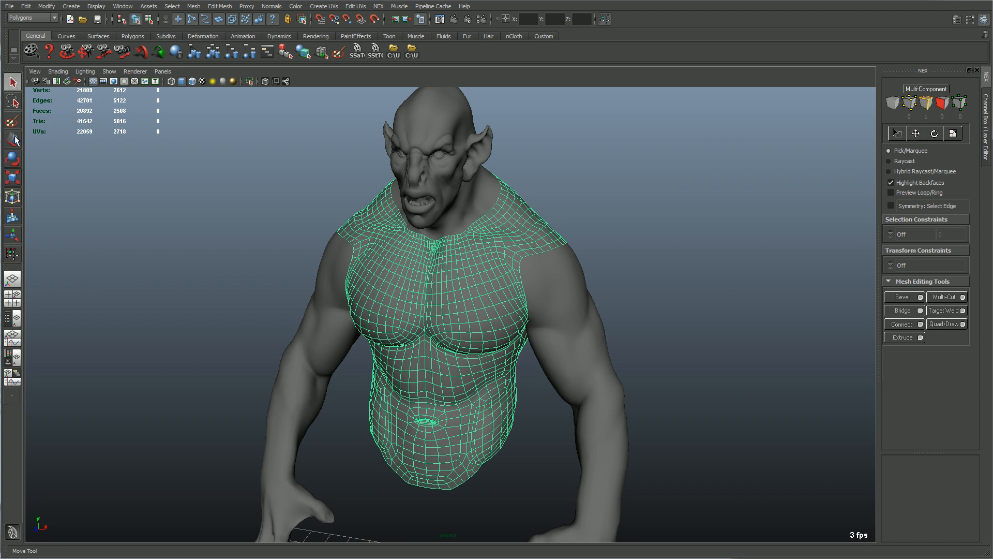
Examine the torso's chest wireframe up close in multi-component mode with the NEX Select tool
alt+right_drag(421, 286, 499, 282)
alt+drag(499, 282, 498, 248)
alt+right_drag(498, 248, 566, 237)
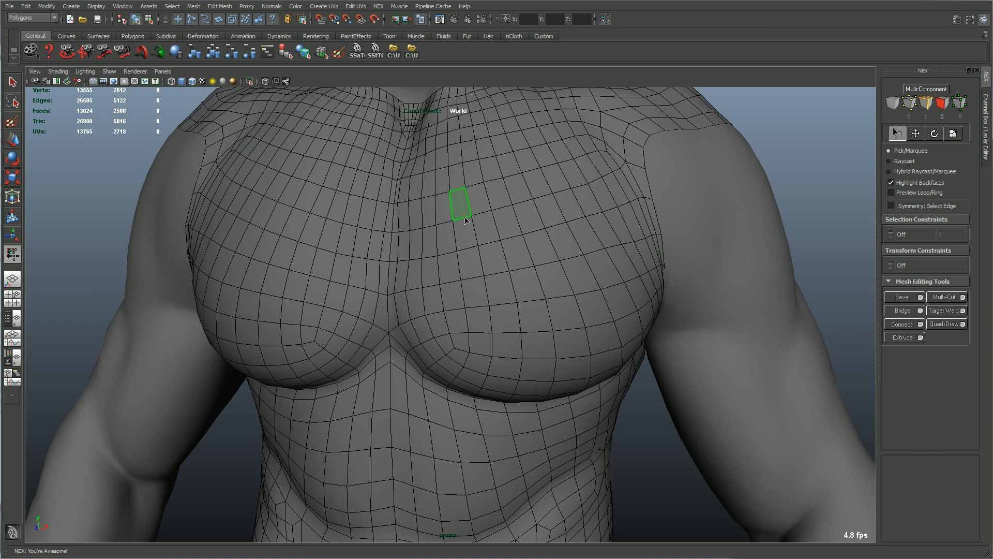
alt+middle_drag(525, 215, 526, 272)
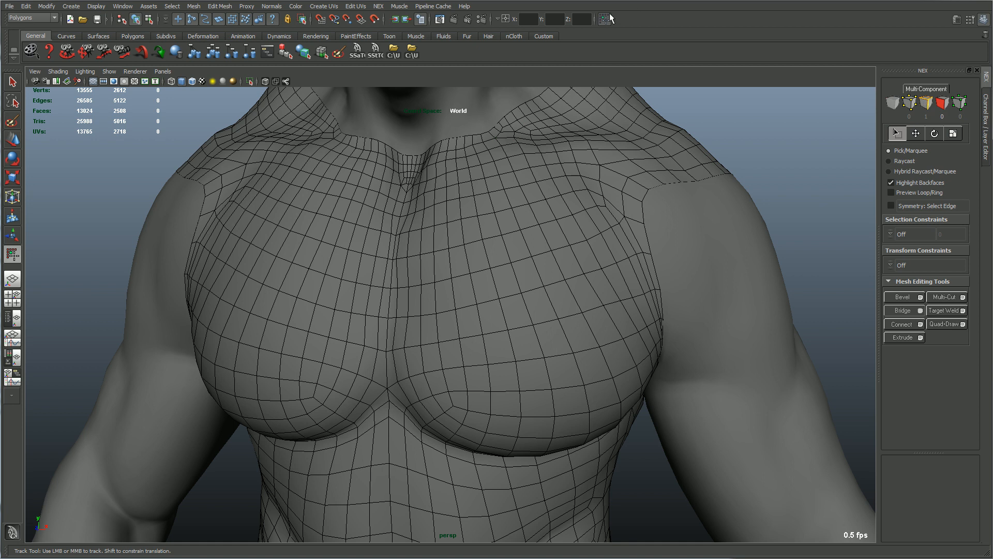
alt+middle_drag(542, 224, 532, 269)
alt+right_drag(532, 269, 505, 256)
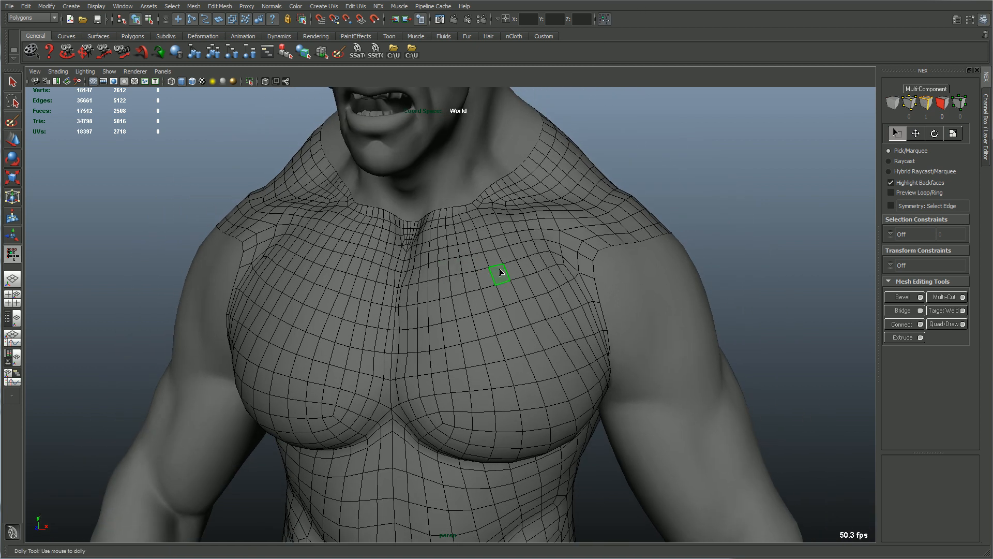
Turn off NEX and select a single face on the torso's upper chest with the standard Move tool active
key(q)
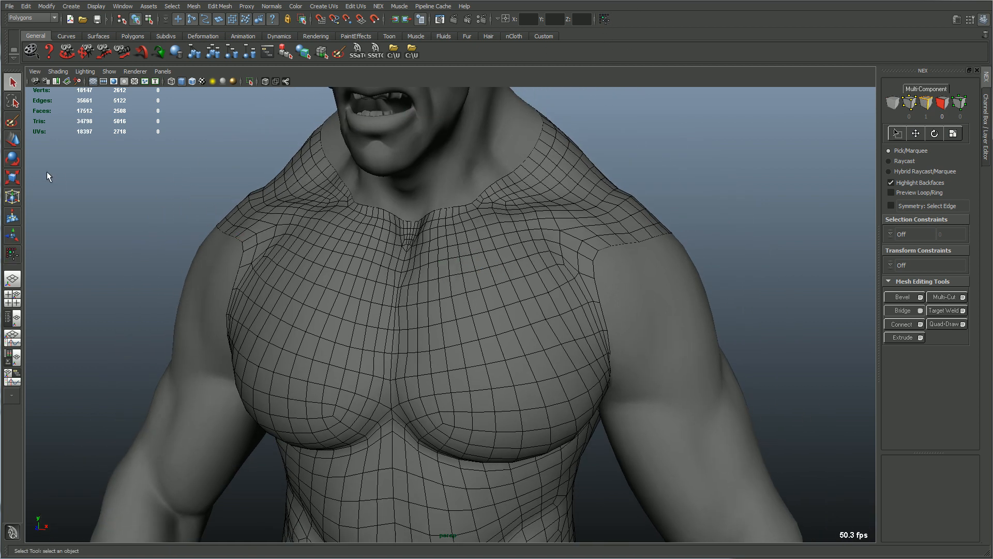
click(483, 280)
alt+drag(484, 280, 504, 312)
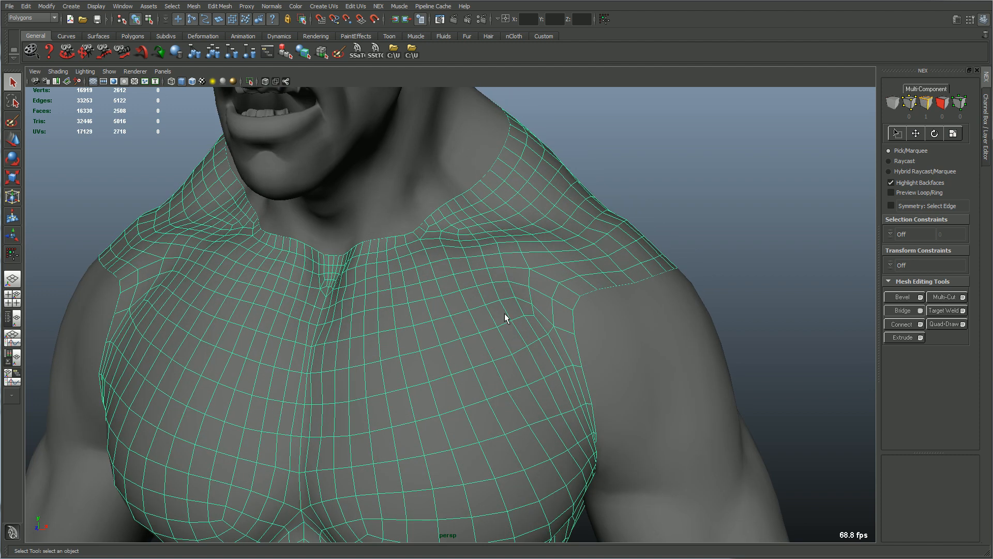
right_drag(468, 295, 474, 280)
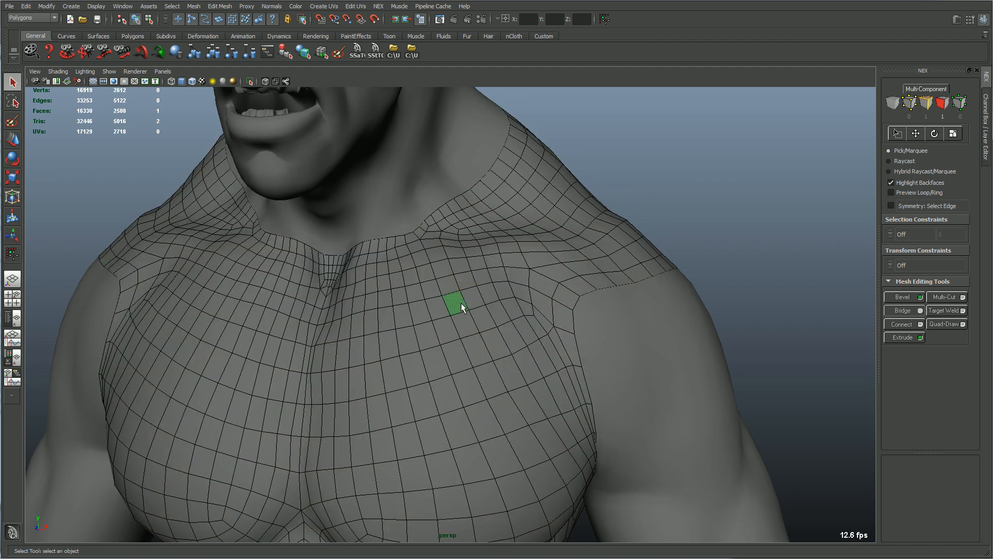
click(12, 140)
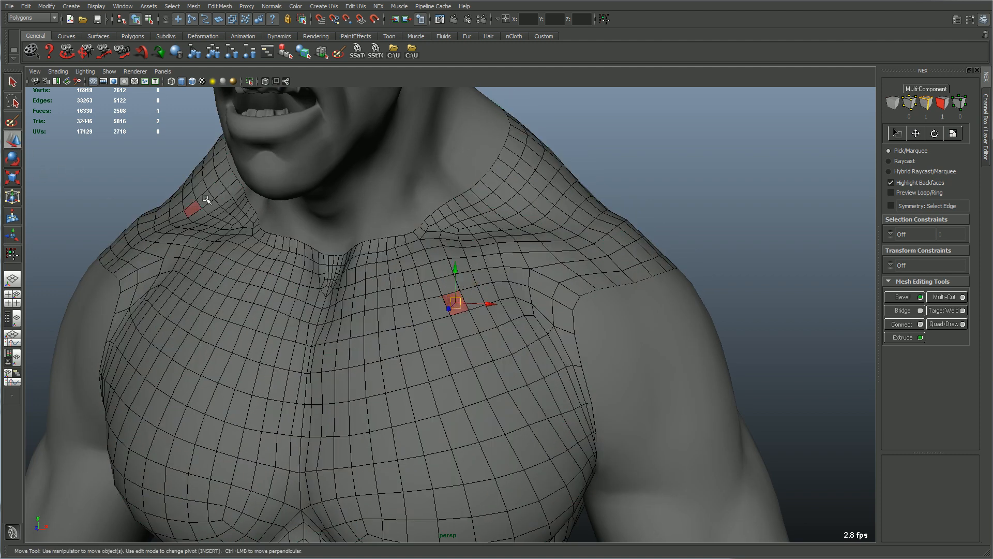
Re-enter the NEX tool and select a different face, lower on the same side of the chest
alt+right_drag(468, 325, 482, 326)
key(y)
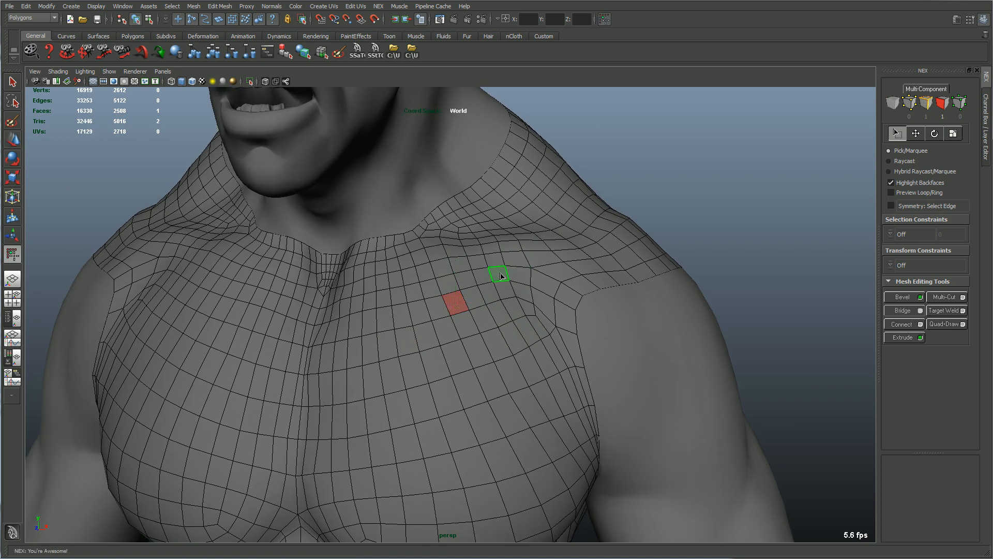
click(468, 349)
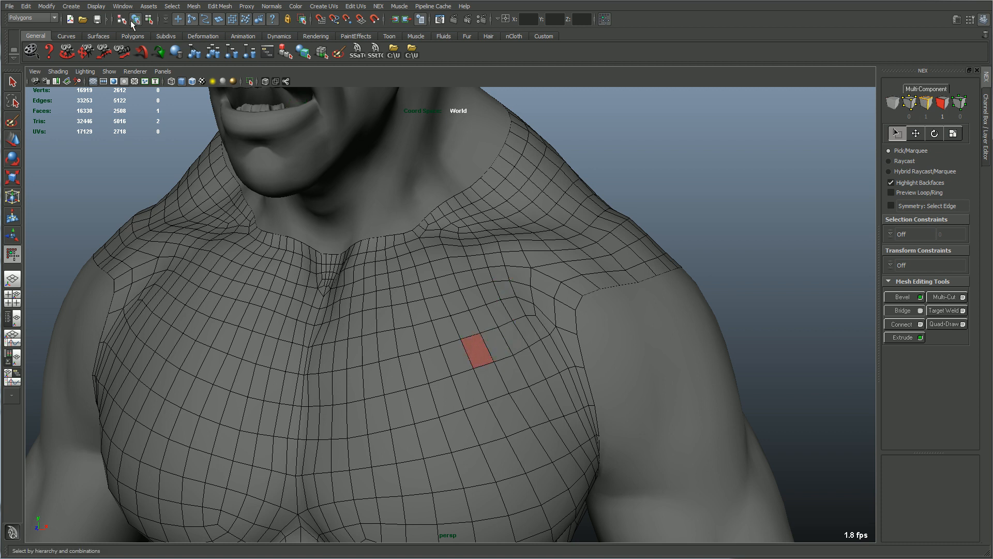
alt+right_drag(481, 276, 422, 266)
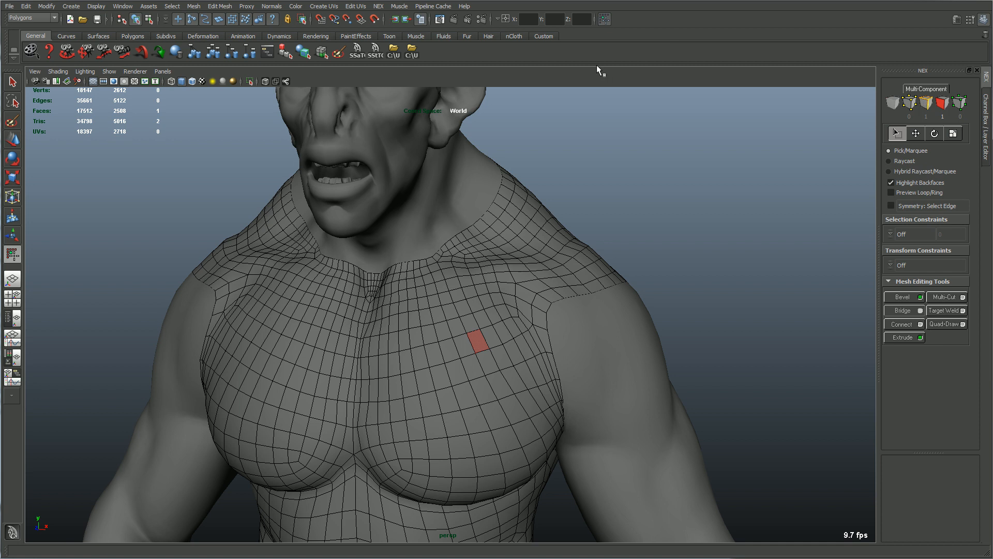
alt+middle_drag(598, 227, 607, 191)
alt+right_drag(607, 191, 629, 197)
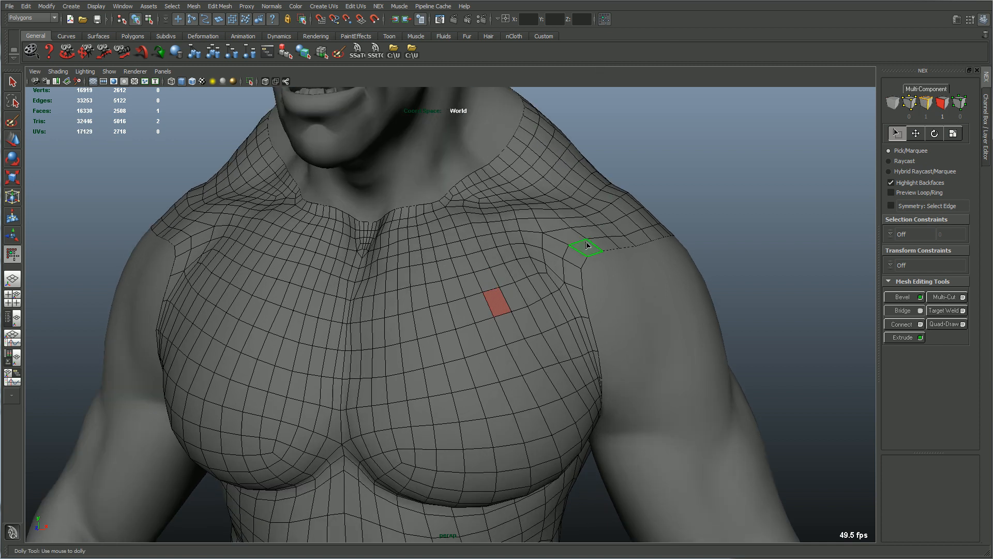
alt+right_drag(499, 269, 561, 274)
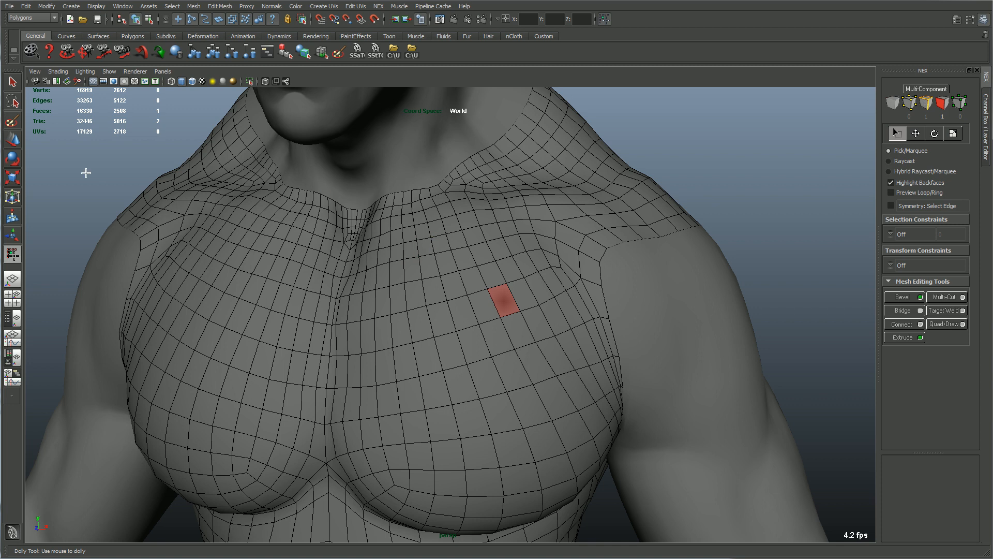
Turn off NEX integration, review the NEX Edit Poly and View Display commands, and deselect the chest face
click(606, 20)
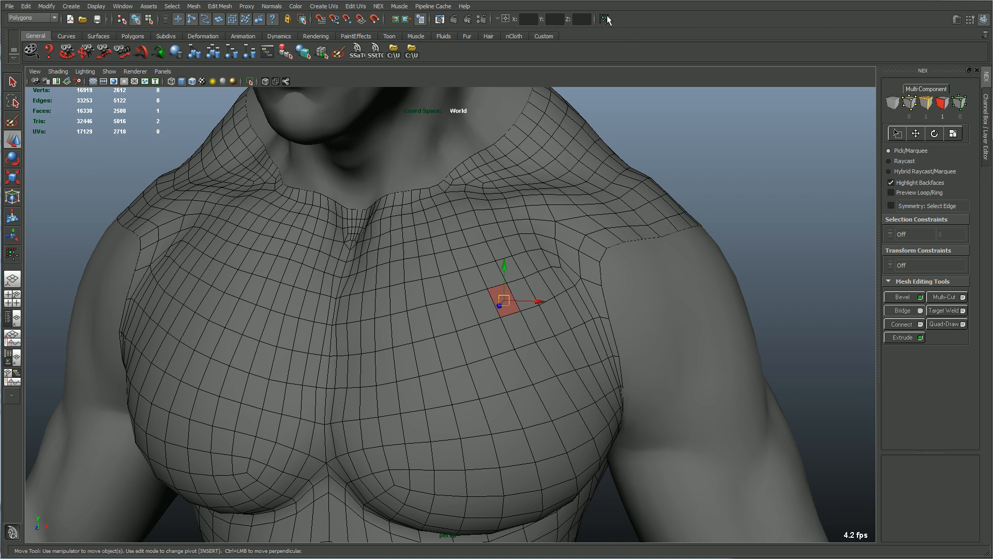
alt+right_drag(562, 219, 315, 204)
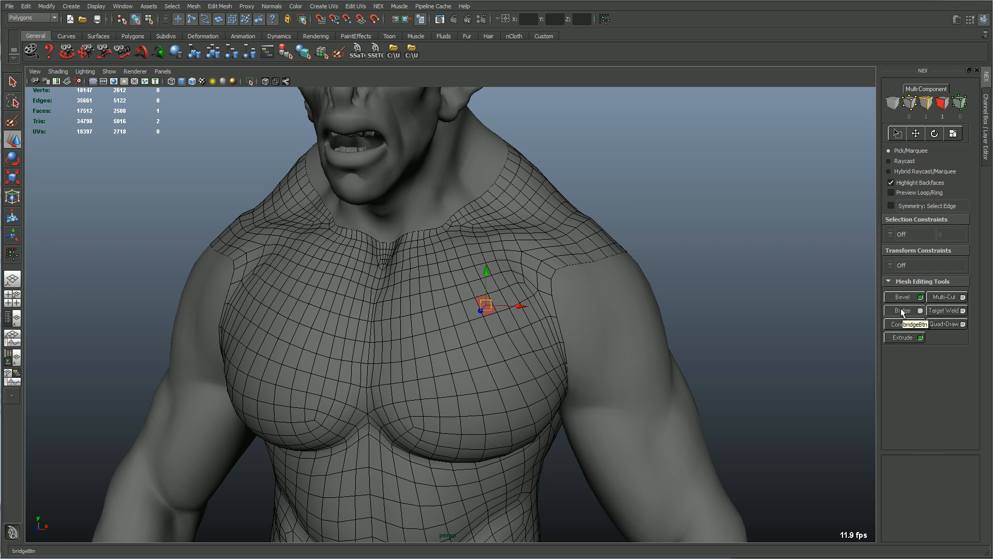
click(379, 7)
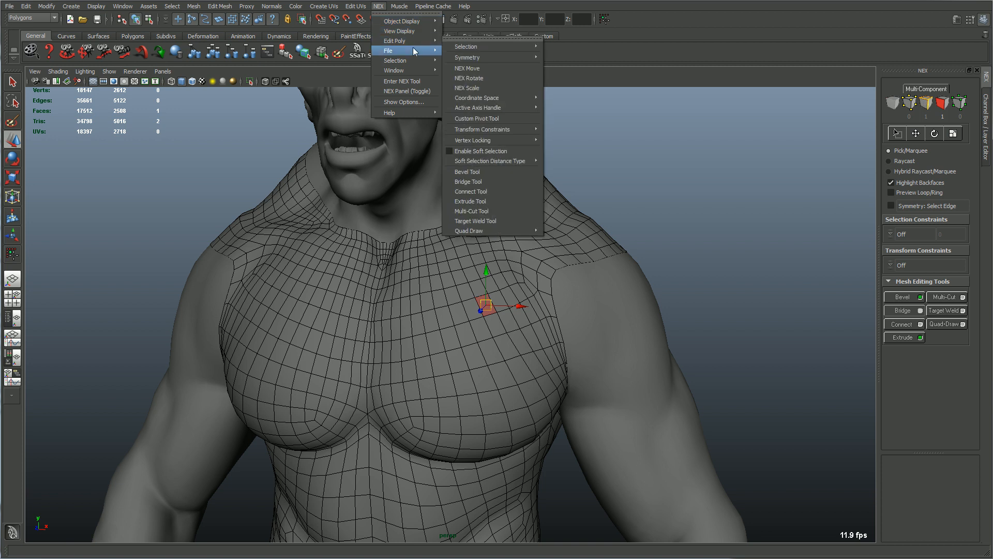
mouse_move(401, 33)
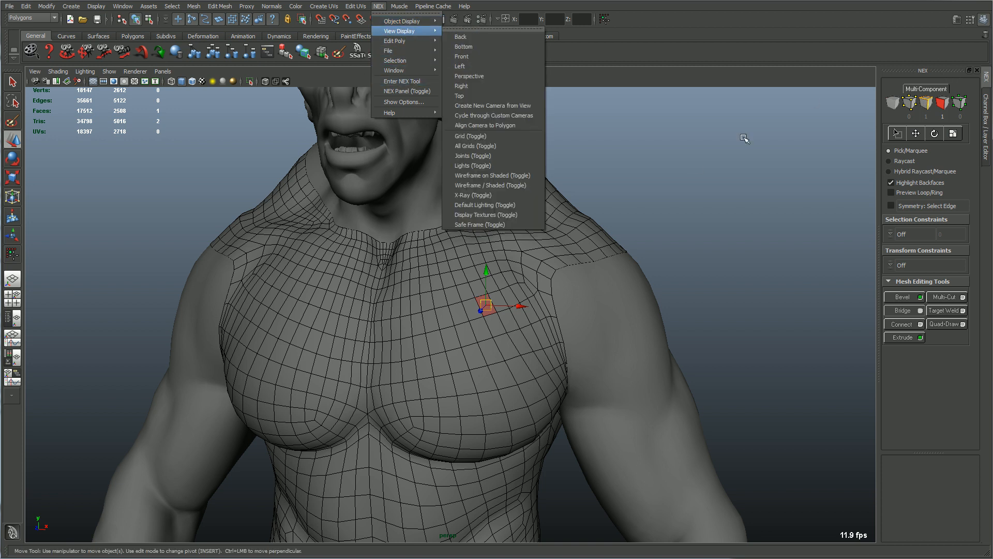
click(684, 181)
Open the NEX Options and turn on NEX integration, enabling "Automatically enter NEX tool when in component mode"
alt+right_drag(689, 182, 546, 190)
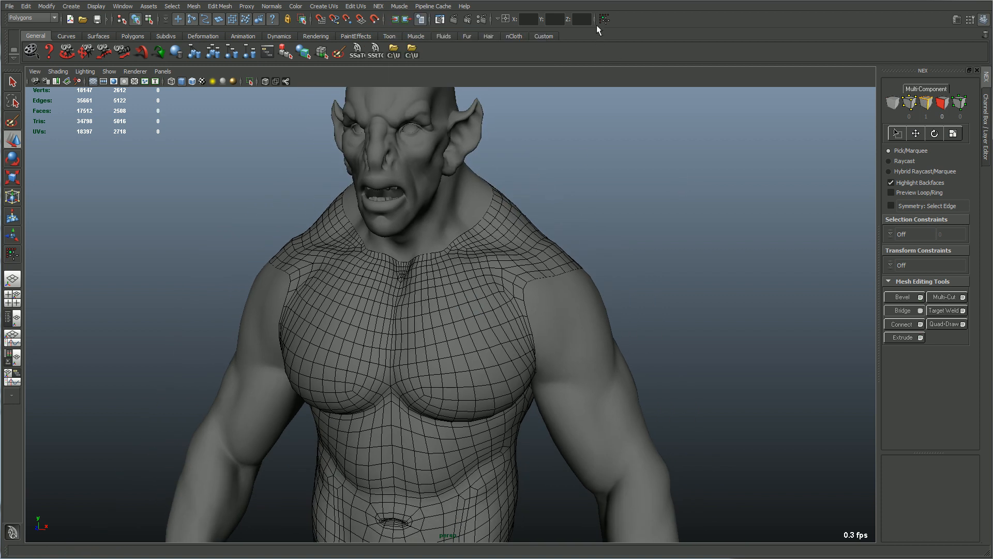
alt+right_drag(455, 230, 570, 231)
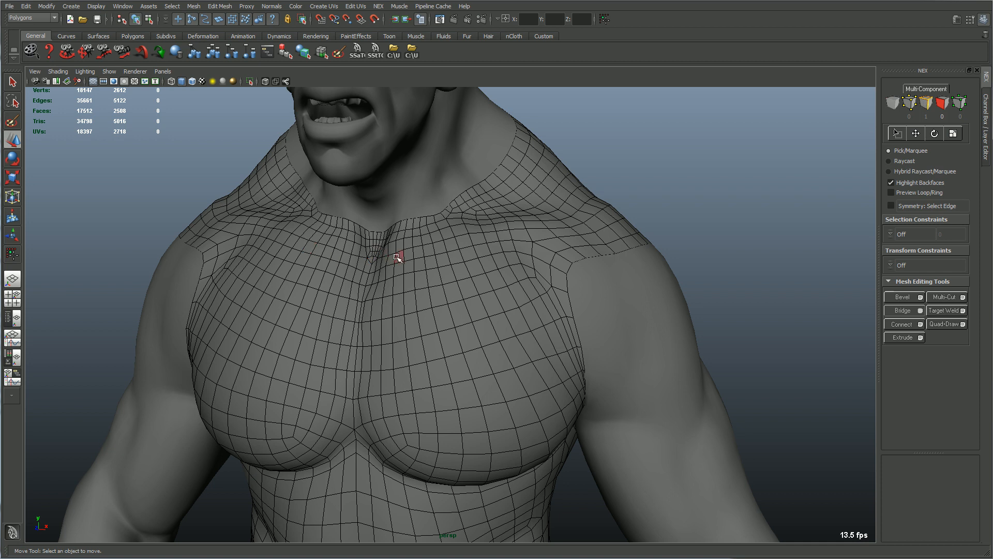
alt+right_drag(423, 299, 527, 302)
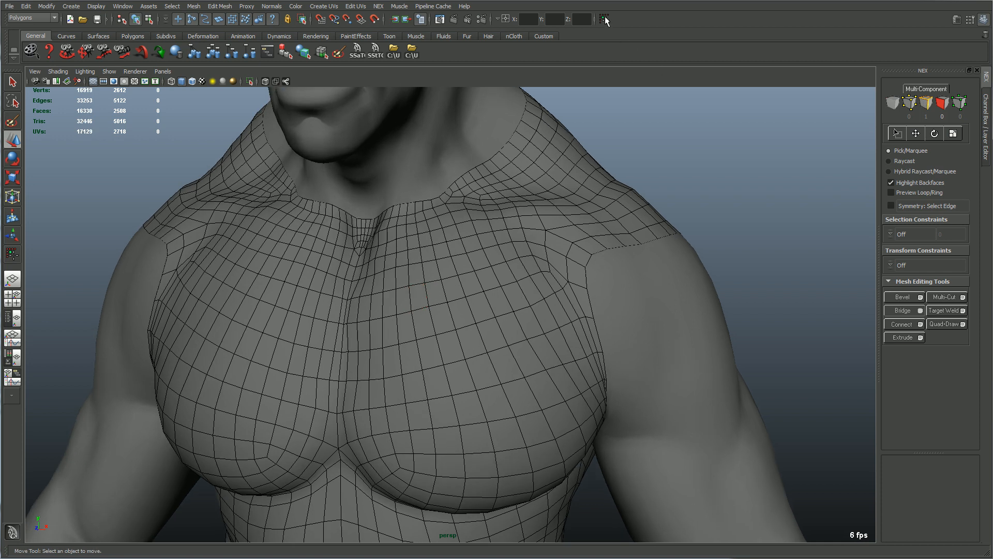
click(378, 6)
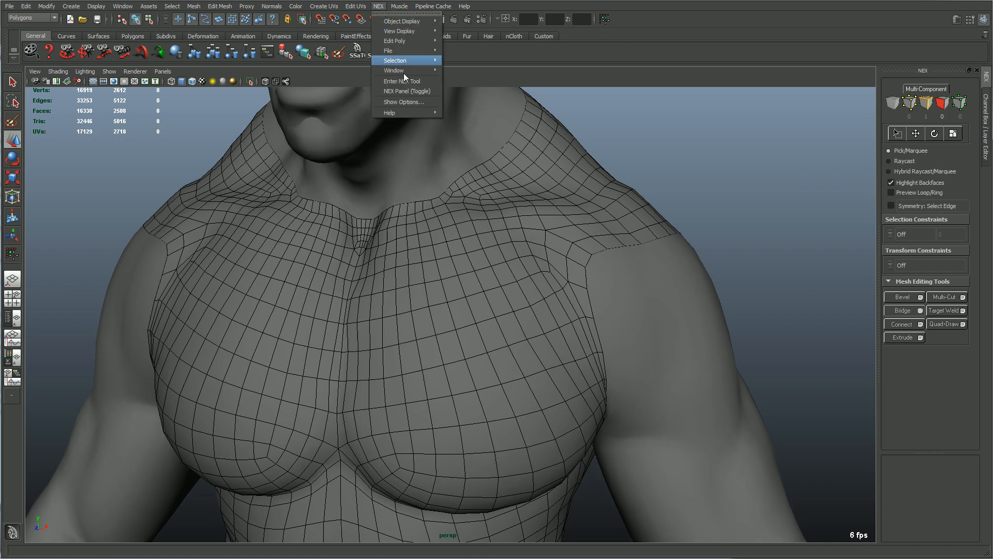
click(404, 104)
drag(285, 23, 634, 90)
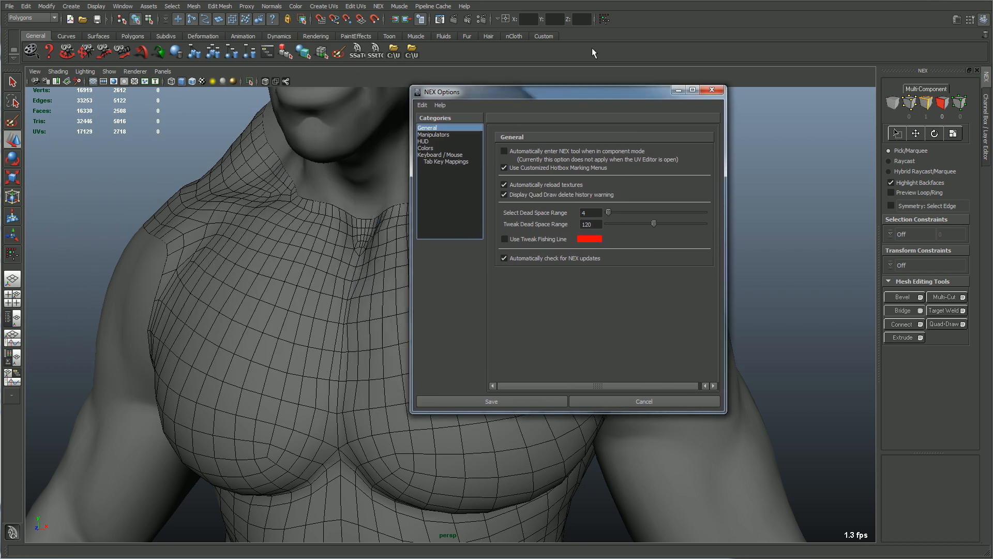
click(604, 19)
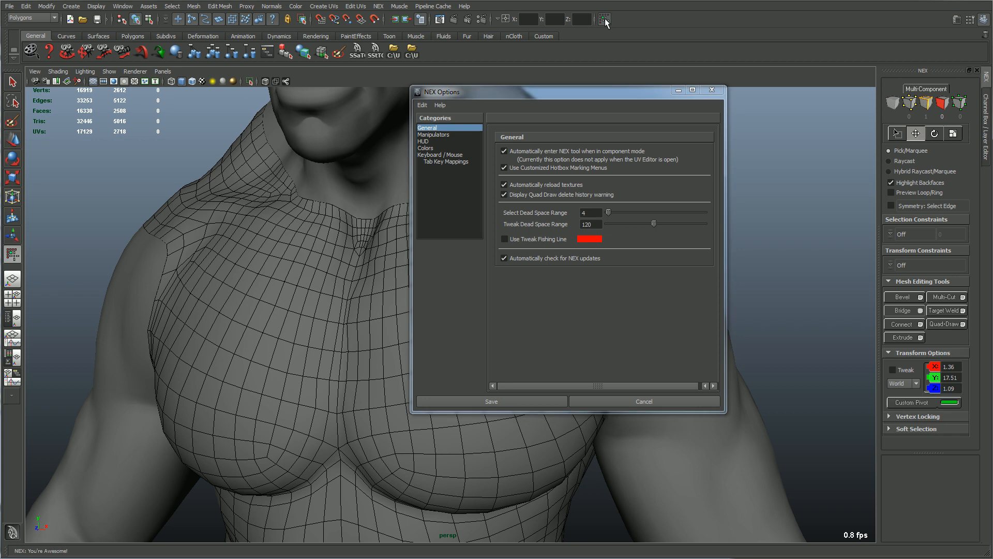
Widen the NEX Options window to review its General settings, and close it
drag(590, 92, 623, 105)
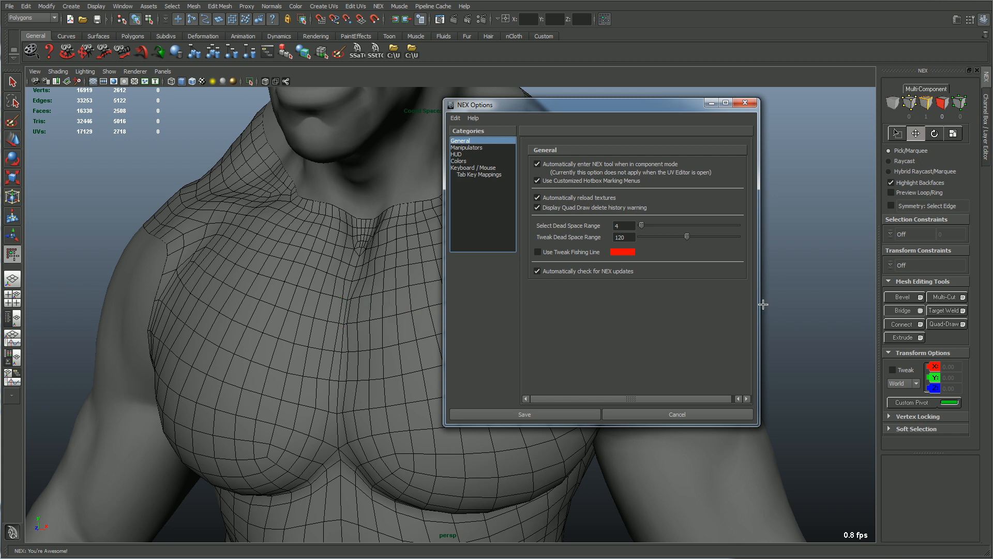
drag(760, 301, 785, 300)
drag(611, 111, 566, 131)
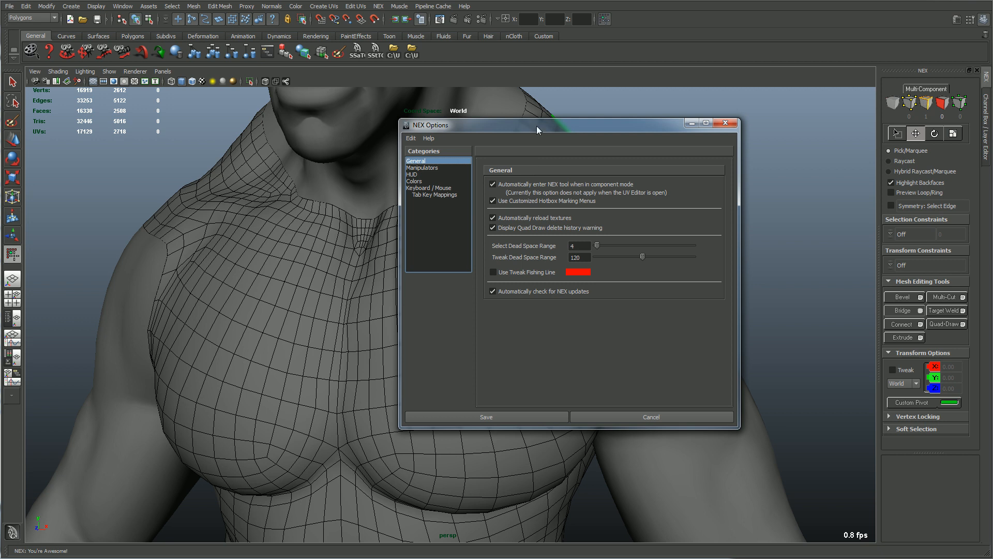
drag(554, 128, 562, 101)
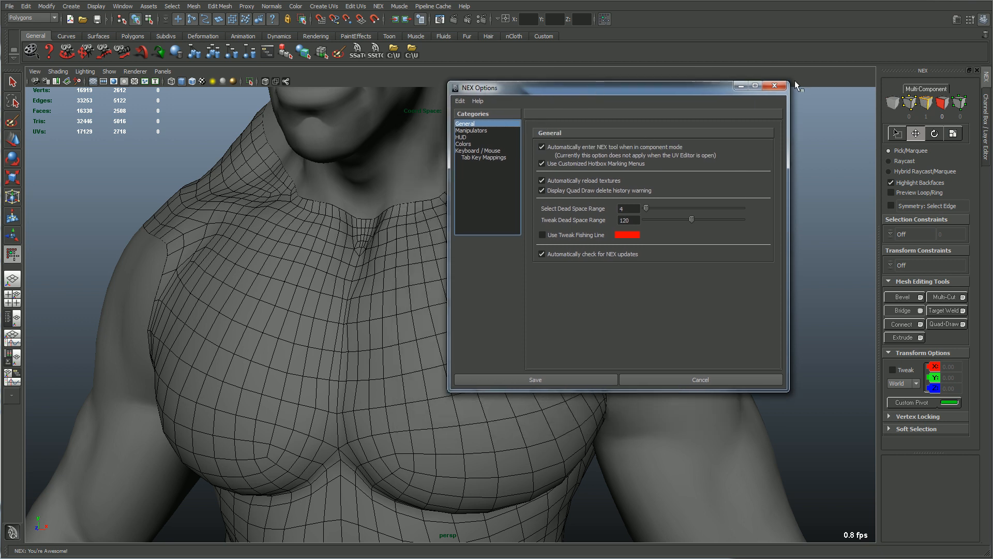
click(774, 86)
Select a chest face near the shoulder and switch through the NEX Move, Rotate and Scale tools, ending on Scale
scroll(382, 322, down, 3)
scroll(408, 323, down, 2)
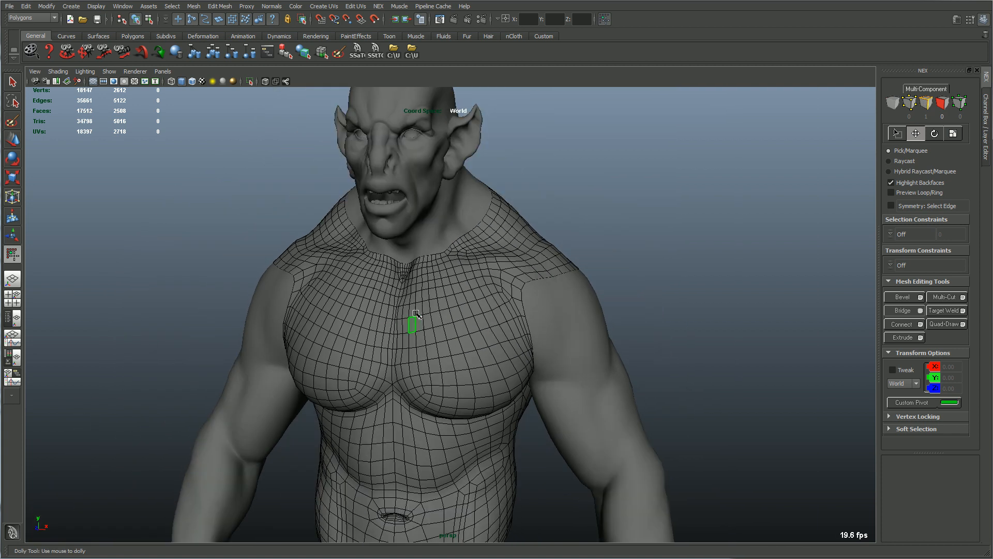
scroll(468, 282, up, 4)
scroll(455, 262, up, 3)
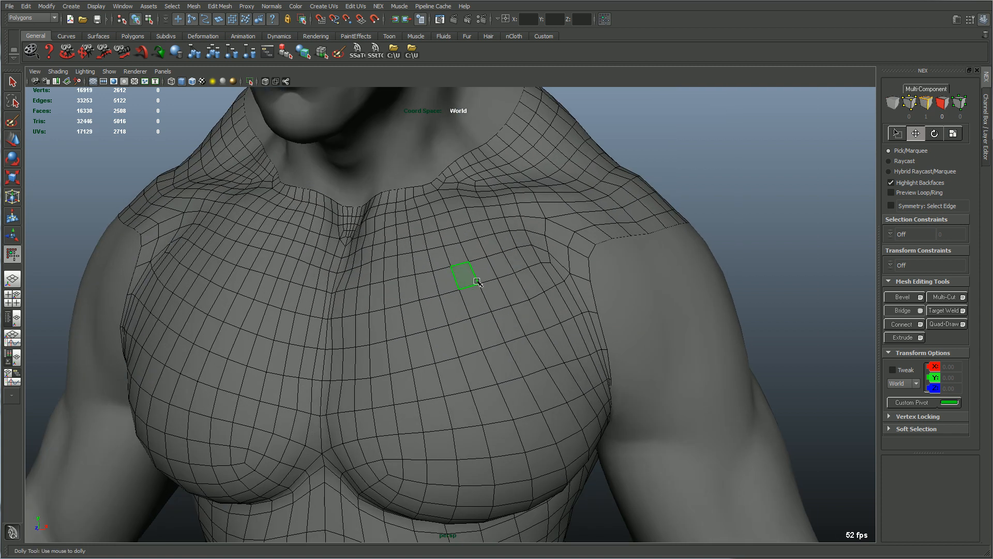
click(947, 133)
key(w)
click(541, 278)
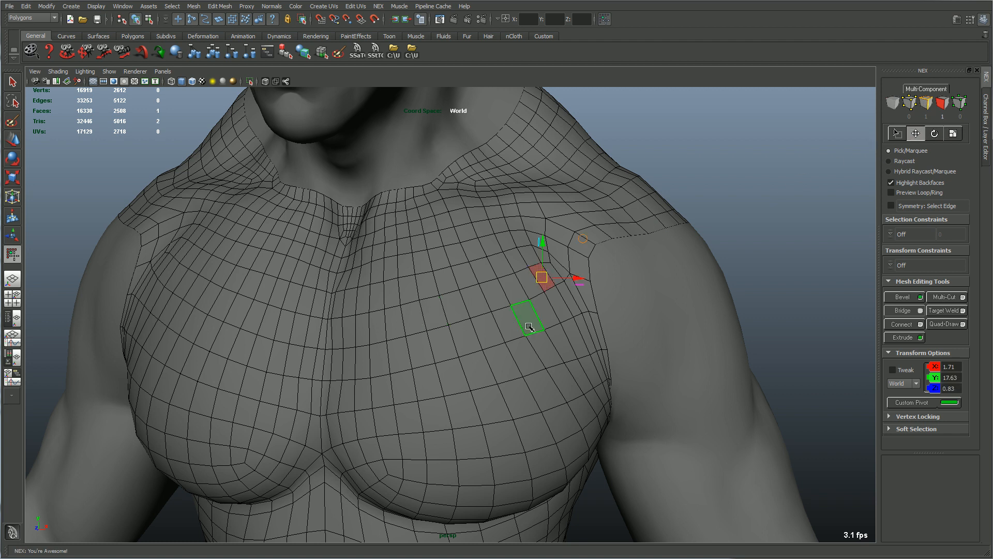
key(e)
key(r)
alt+drag(527, 327, 446, 349)
mouse_move(446, 349)
alt+right_down()
mouse_move(495, 348)
mouse_move(428, 351)
alt+right_up()
mouse_move(412, 351)
alt+mouse_down()
mouse_move(424, 346)
mouse_move(398, 349)
alt+mouse_up()
alt+right_drag(397, 350, 461, 343)
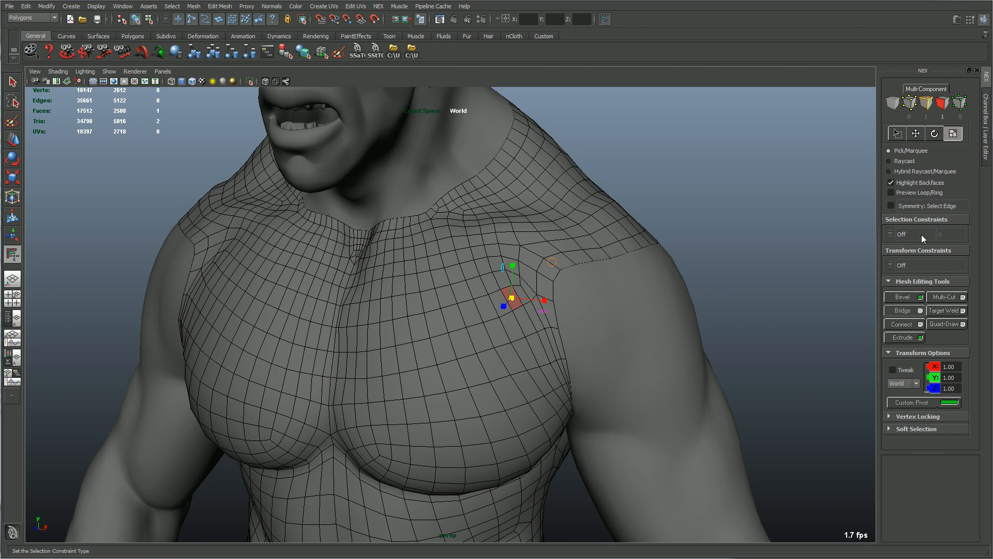
alt+right_drag(465, 246, 410, 257)
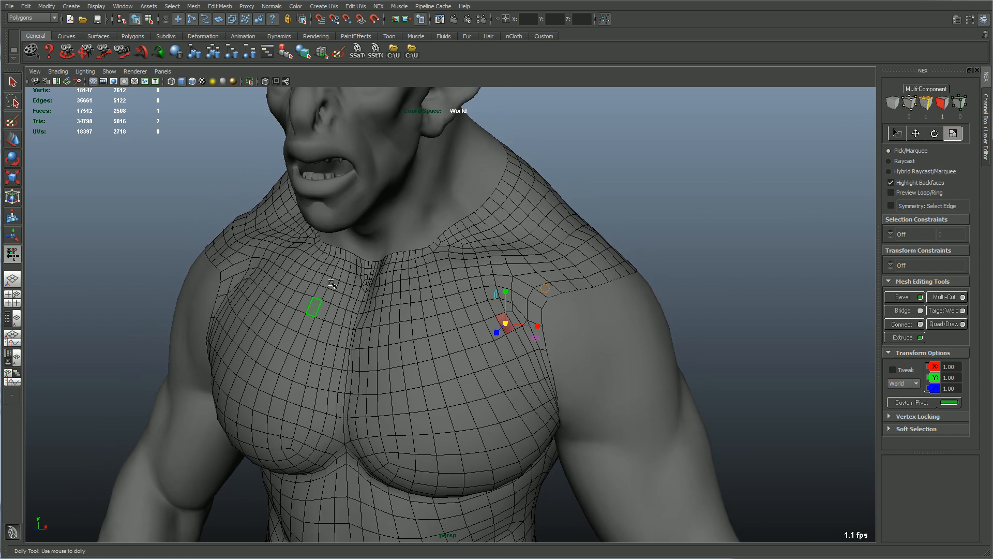
Leave NEX component mode and deselect the creature's torso mesh
click(926, 298)
alt+drag(365, 256, 380, 269)
alt+right_drag(398, 306, 355, 266)
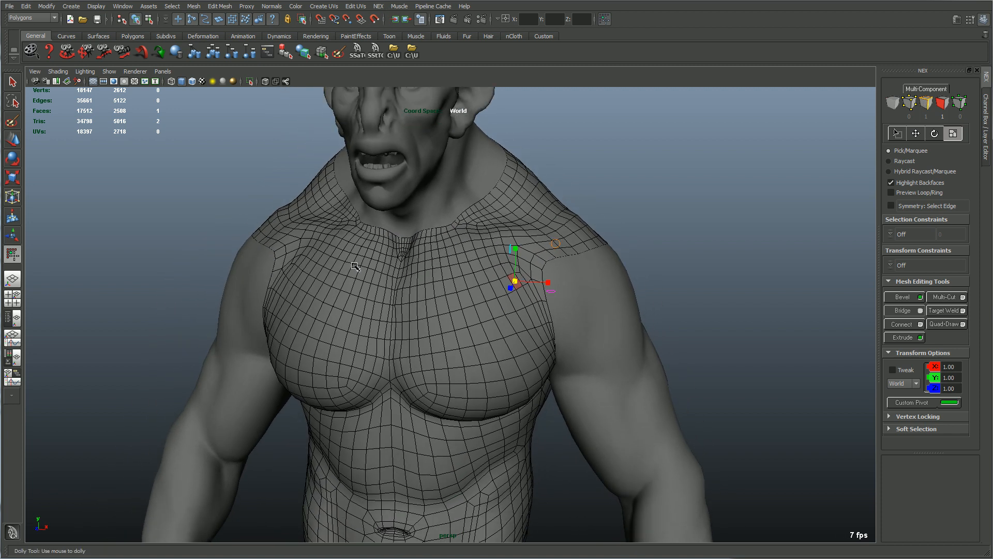
alt+right_drag(429, 291, 559, 293)
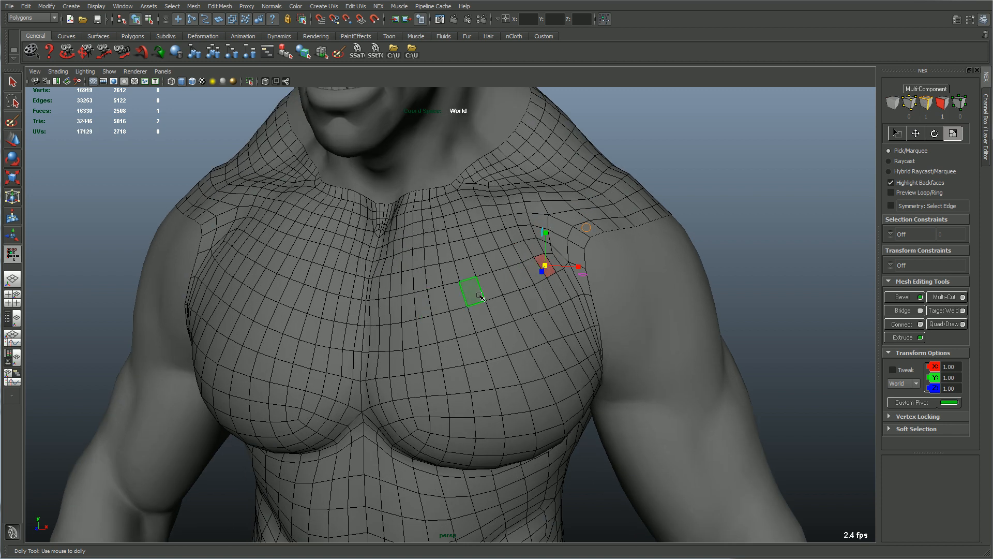
alt+right_drag(471, 289, 433, 306)
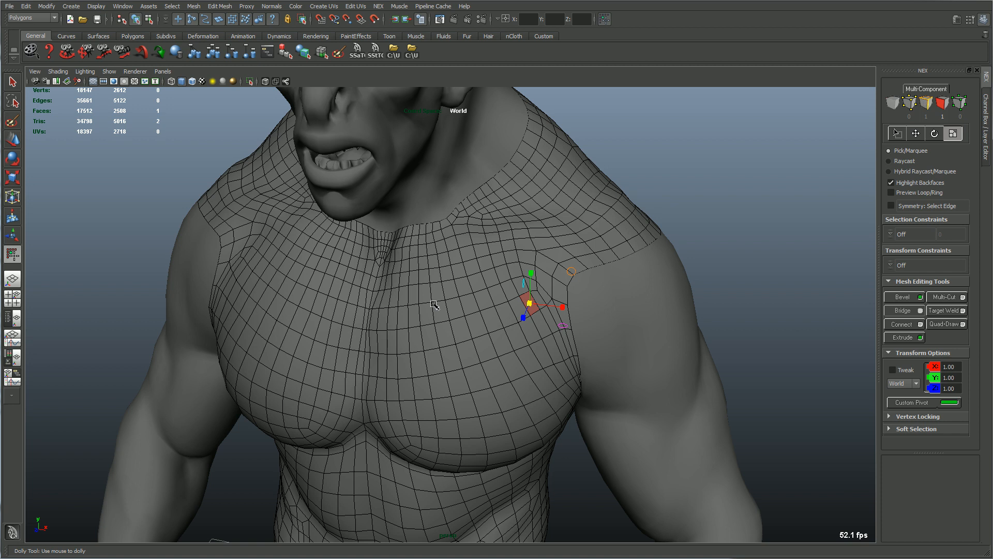
alt+drag(434, 304, 459, 300)
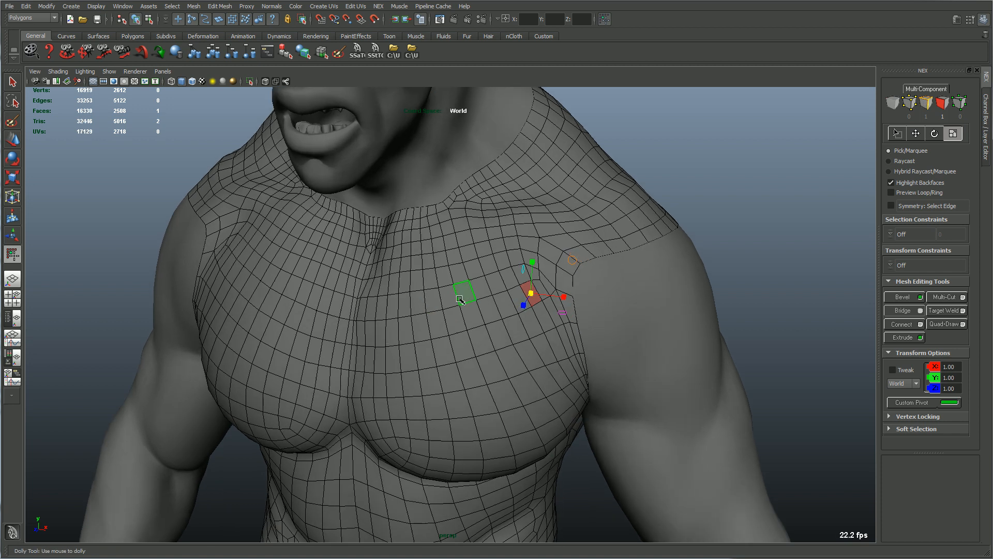
alt+right_drag(459, 295, 454, 290)
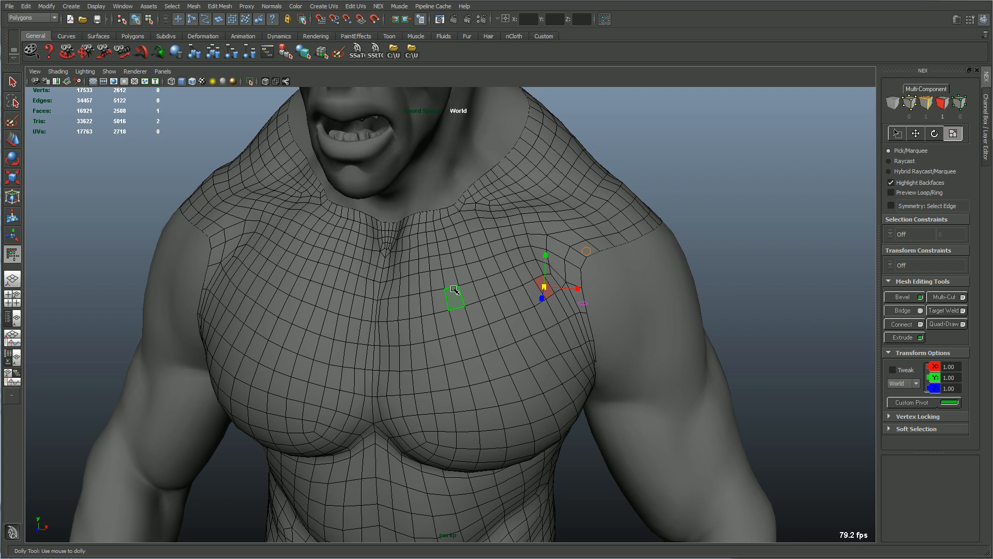
key(w)
click(651, 155)
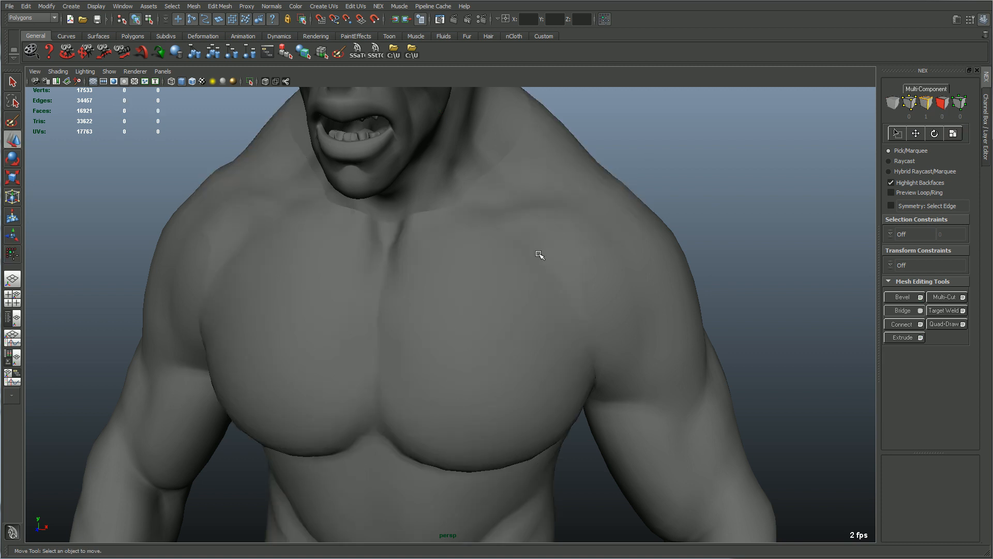
Examine the creature's head, torso and arms from a wider view
click(541, 252)
scroll(481, 282, down, 5)
click(646, 262)
scroll(678, 310, up, 4)
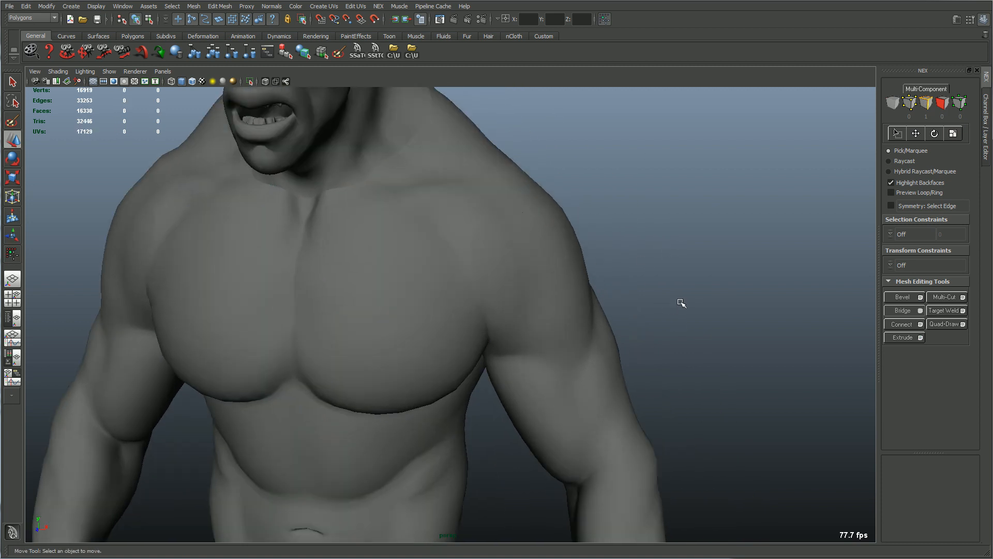
key(space)
mouse_move(682, 306)
mouse_down()
mouse_move(680, 280)
mouse_move(680, 323)
mouse_move(716, 313)
mouse_move(679, 275)
mouse_move(681, 323)
mouse_move(682, 281)
mouse_move(684, 307)
mouse_move(699, 305)
mouse_move(681, 305)
mouse_move(682, 287)
mouse_move(679, 304)
mouse_move(670, 303)
mouse_move(698, 312)
mouse_move(683, 290)
mouse_move(712, 293)
mouse_move(713, 310)
mouse_move(711, 293)
mouse_move(682, 302)
mouse_up()
alt+right_drag(647, 288, 555, 275)
alt+middle_drag(554, 275, 605, 313)
alt+right_drag(606, 314, 574, 292)
alt+drag(517, 277, 510, 287)
alt+drag(569, 252, 594, 257)
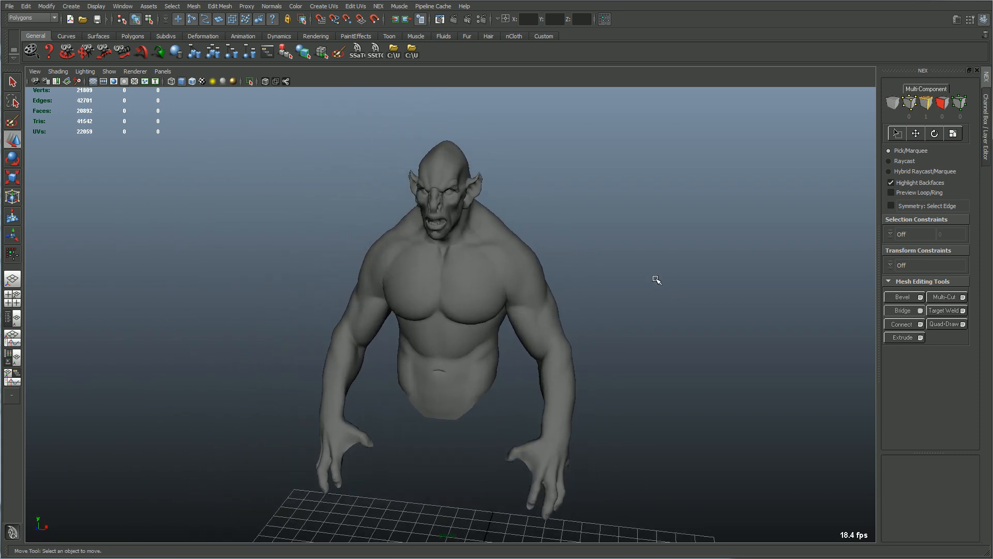
alt+middle_drag(686, 274, 625, 271)
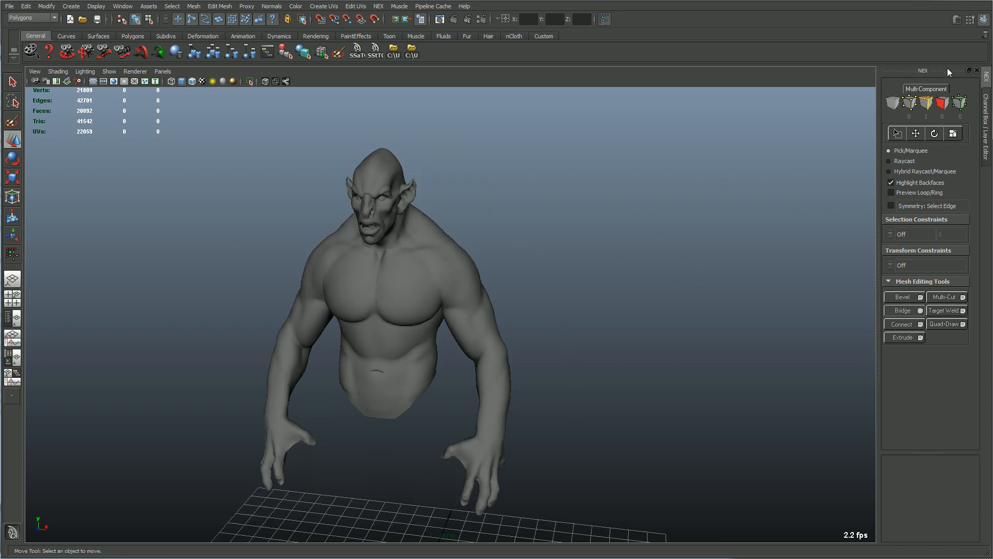
Try the NEX panel docked beside the Tool Box, and float it as a separate window over the viewport
drag(948, 67, 42, 115)
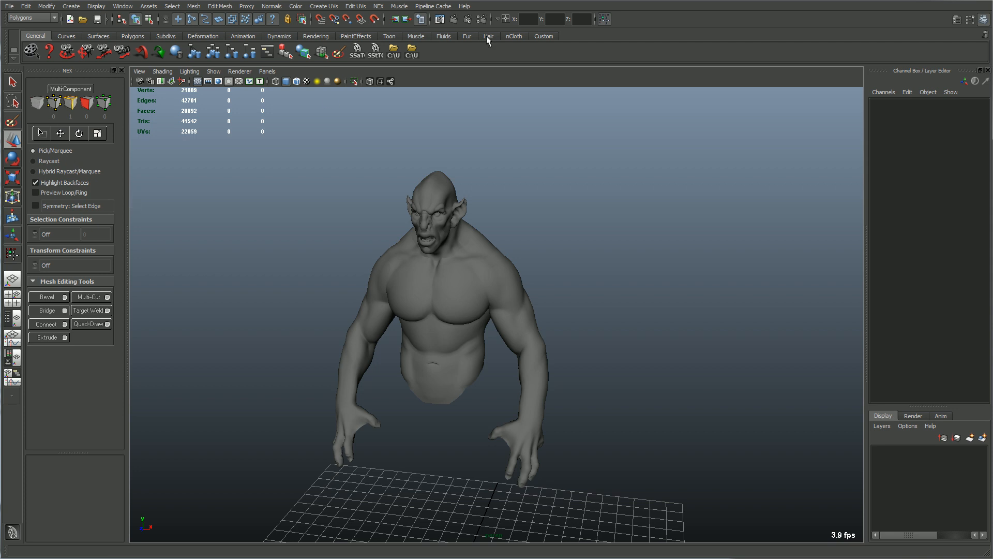
click(384, 8)
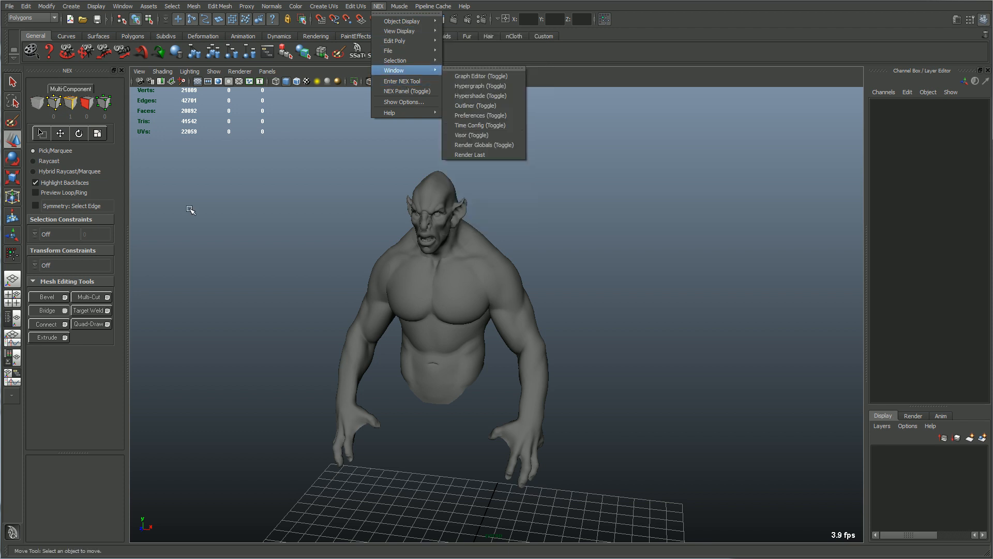
click(86, 405)
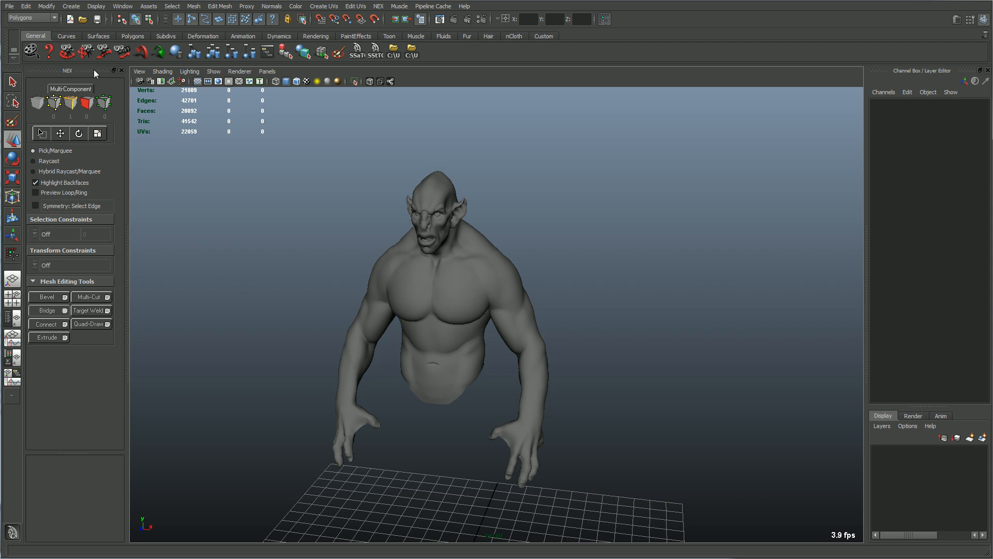
drag(94, 70, 784, 77)
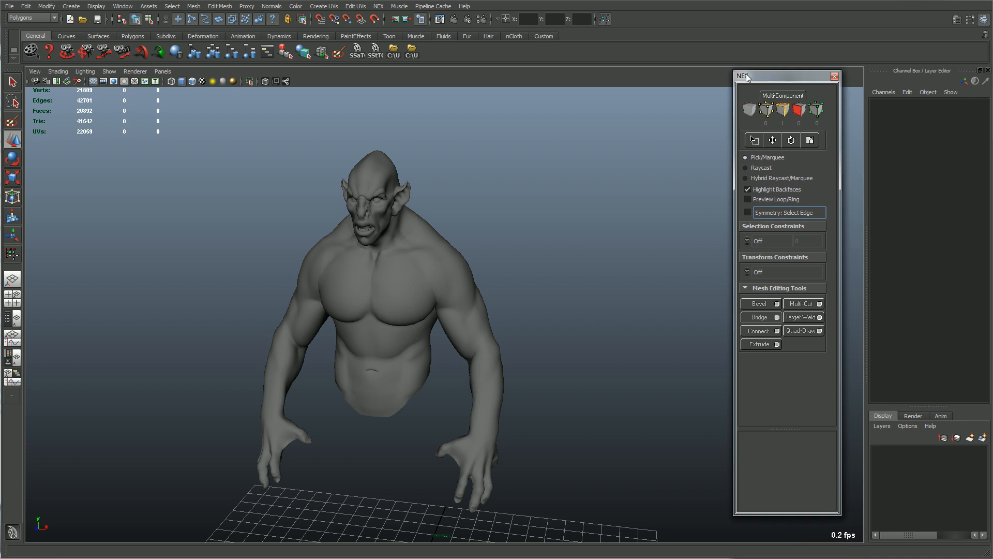
Review the NEX Edit Poly commands and create a polygon sphere at the grid's centre below the creature
alt+right_drag(473, 256, 672, 251)
alt+middle_drag(615, 267, 613, 130)
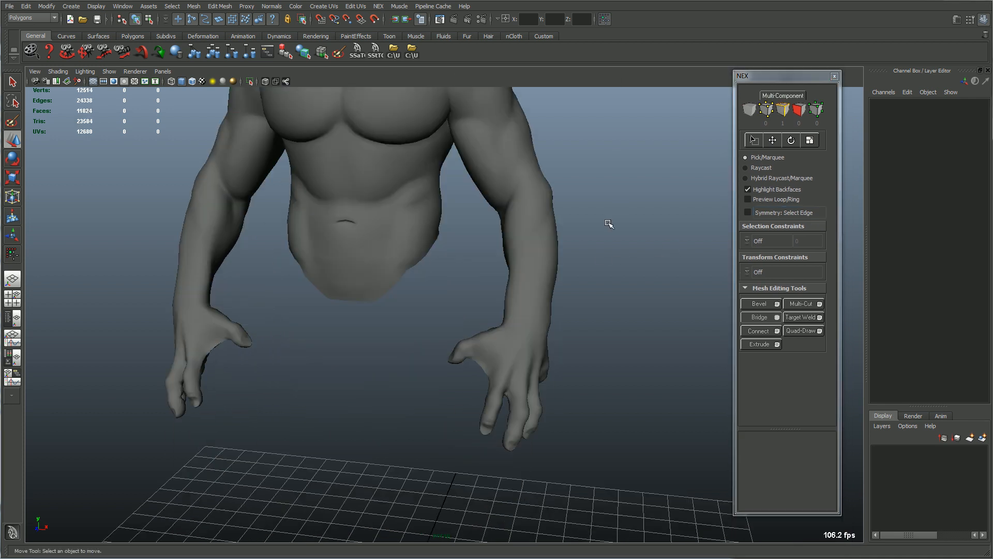
alt+middle_drag(582, 260, 581, 176)
alt+right_drag(581, 176, 434, 175)
alt+middle_drag(450, 287, 473, 185)
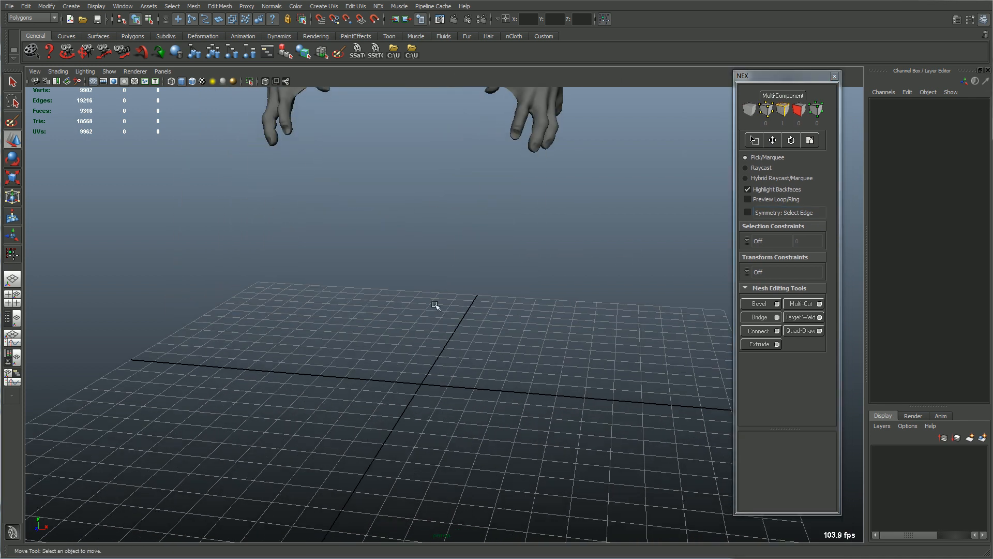
click(378, 6)
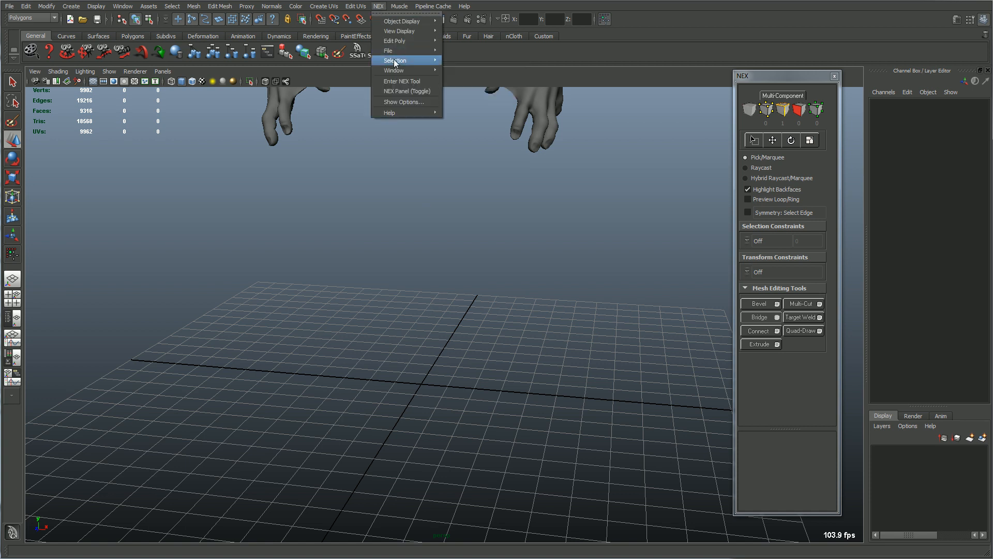
mouse_move(399, 41)
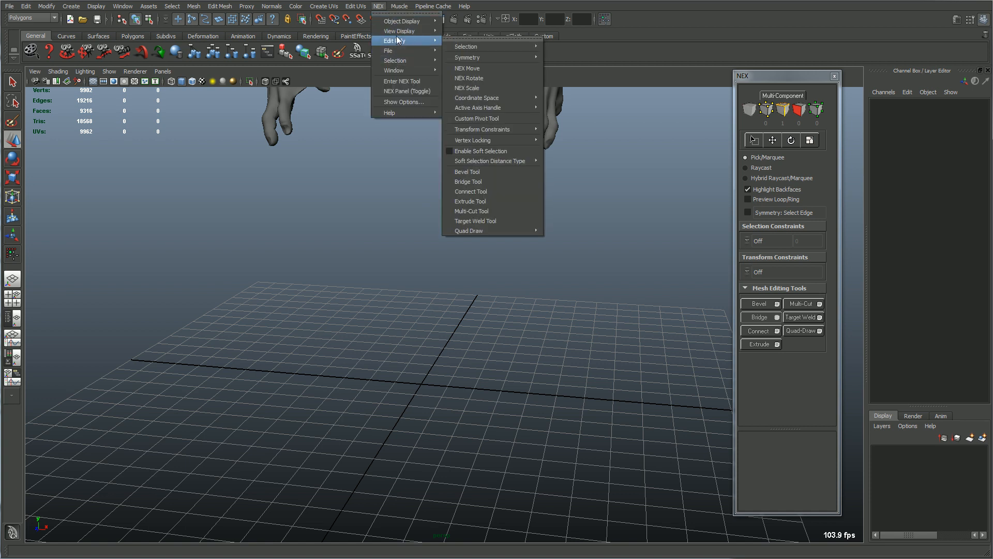
shift+right_click(454, 397)
shift+right_drag(453, 397, 506, 398)
key(f)
Create a polygon plane and position it just above the sphere at about Translate Y 1.097
click(599, 407)
shift+right_click(638, 337)
shift+right_drag(638, 337, 600, 324)
alt+right_drag(585, 351, 456, 323)
drag(448, 291, 455, 160)
alt+drag(460, 220, 466, 269)
alt+right_drag(465, 268, 579, 349)
alt+drag(579, 348, 557, 311)
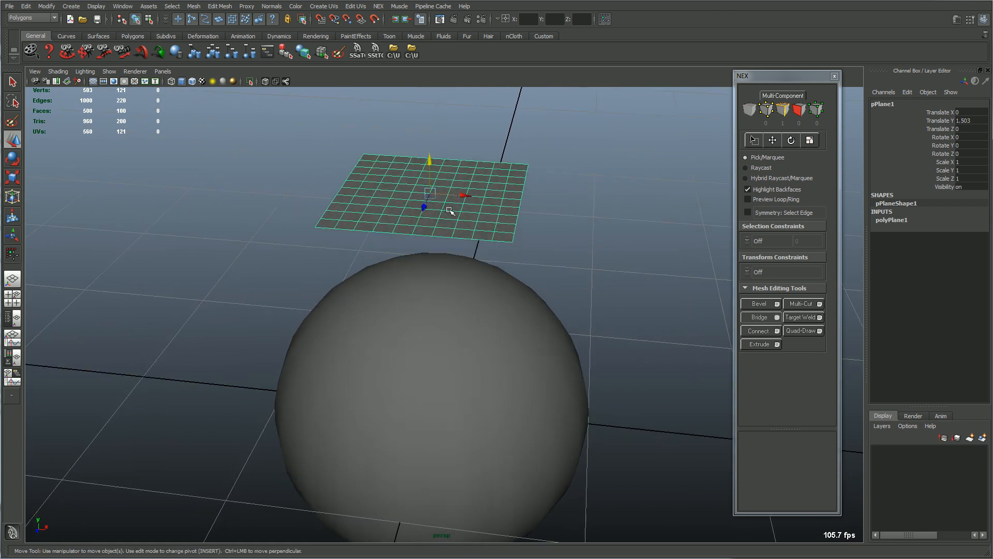
drag(429, 159, 419, 233)
alt+drag(500, 347, 514, 339)
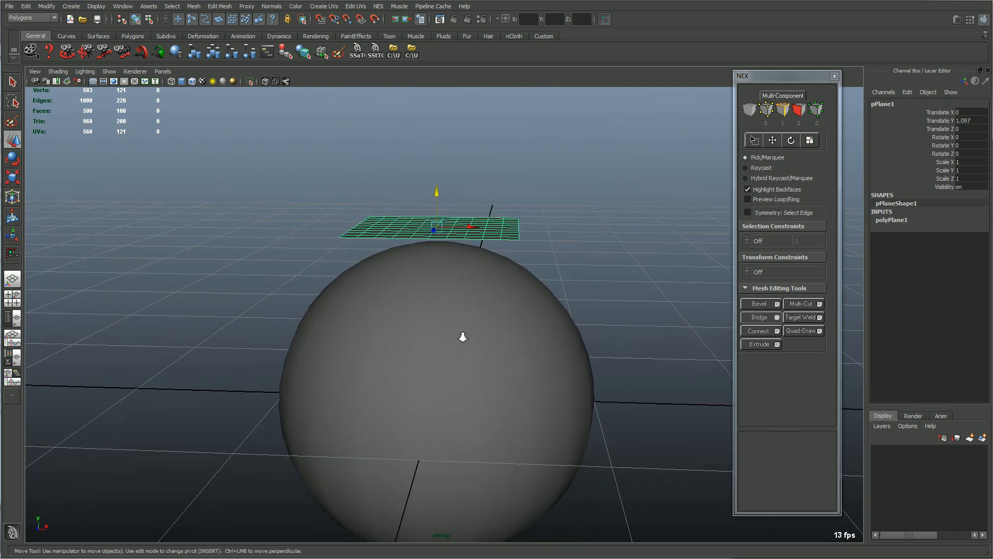
Tear off the NEX Transform Constraints commands and set the sphere as the transform constraint
scroll(543, 352, down, 2)
click(548, 365)
click(378, 6)
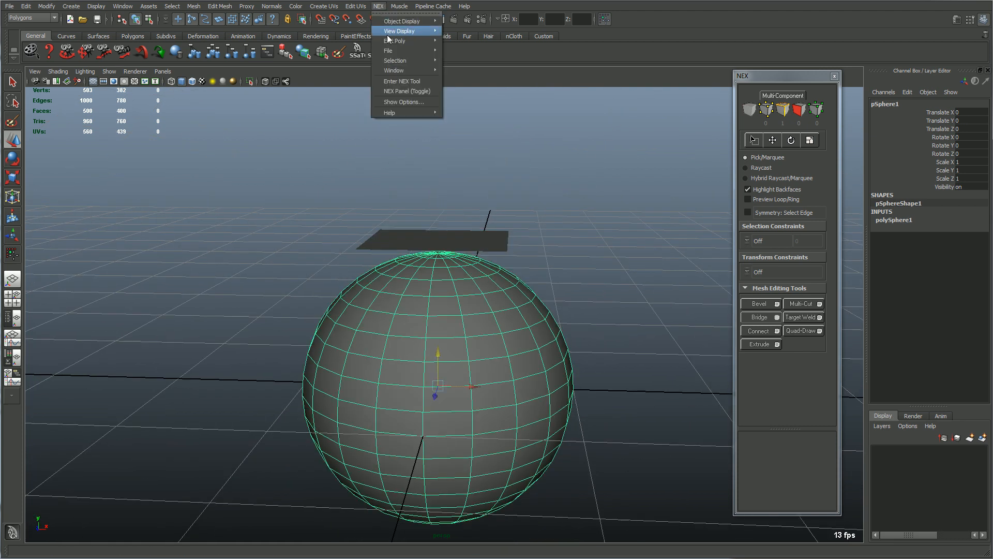
mouse_move(390, 42)
mouse_move(500, 128)
click(570, 126)
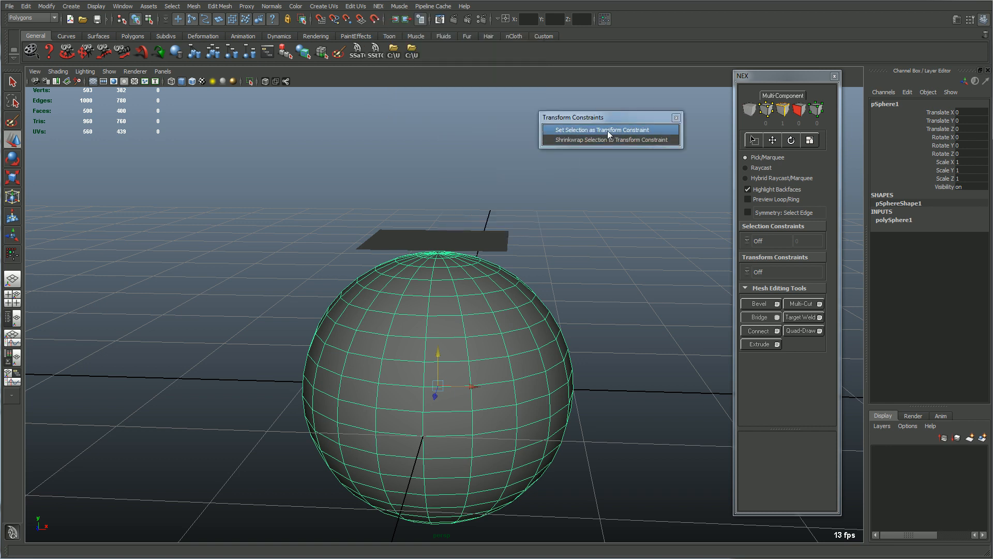
click(615, 129)
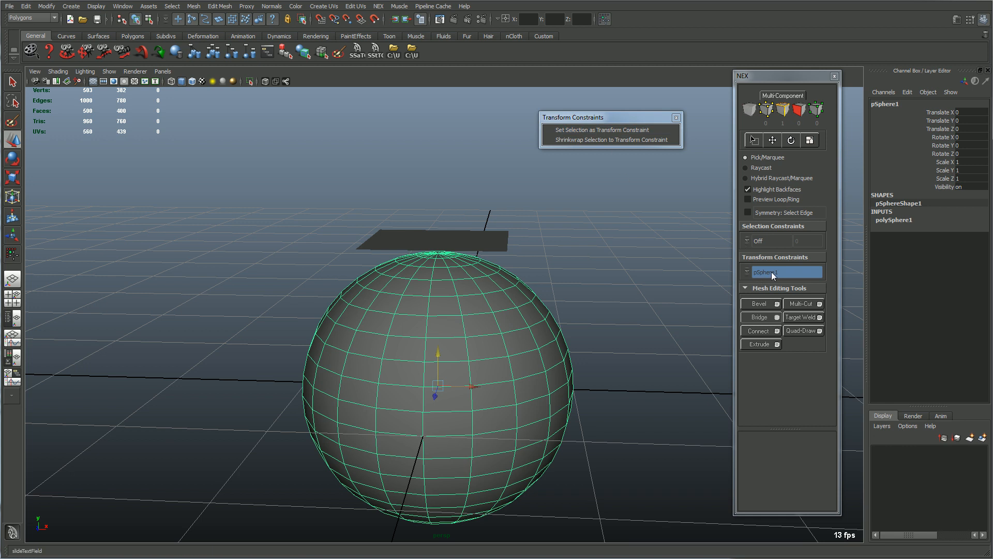
drag(800, 77, 818, 71)
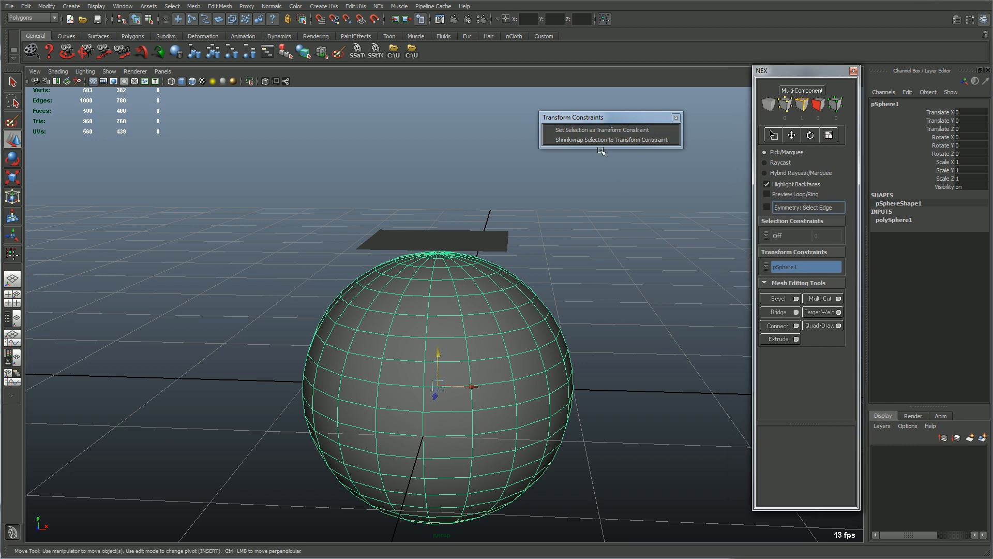
Shrinkwrap the plane onto the sphere and inspect how it wraps over the sphere's top
click(474, 240)
alt+drag(574, 239, 570, 249)
click(589, 141)
alt+drag(504, 269, 490, 289)
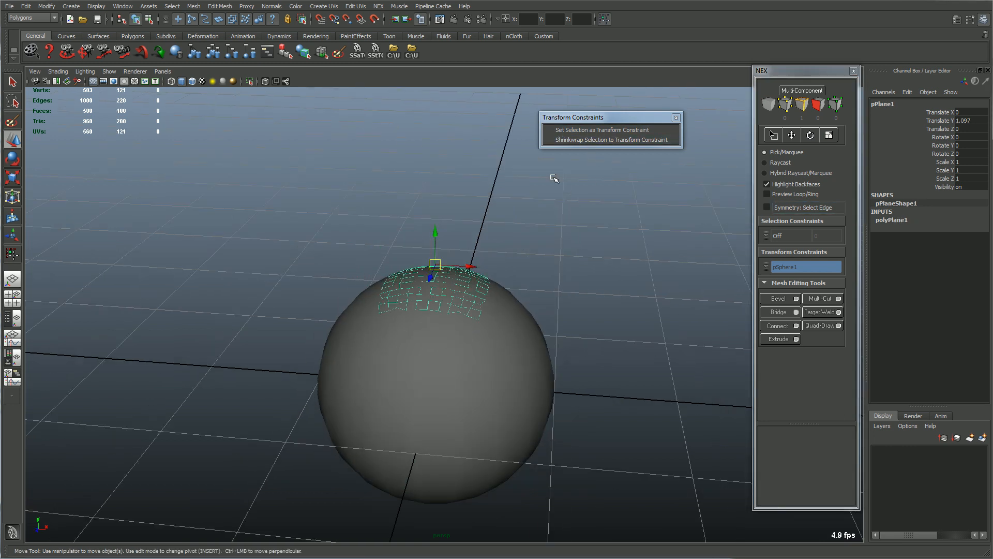
alt+right_drag(490, 289, 640, 265)
alt+drag(640, 266, 623, 248)
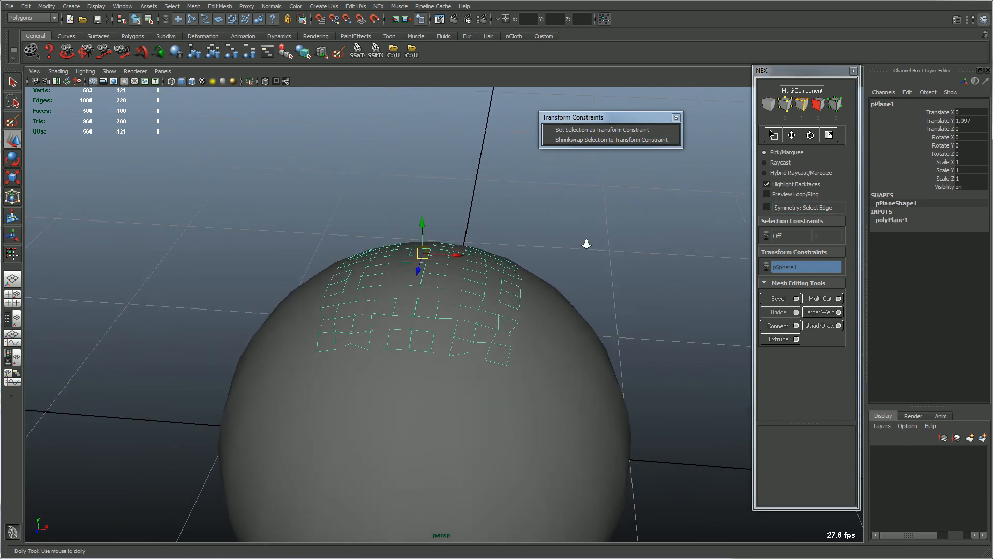
alt+right_drag(623, 248, 579, 243)
alt+middle_drag(585, 284, 566, 243)
alt+right_drag(567, 243, 600, 231)
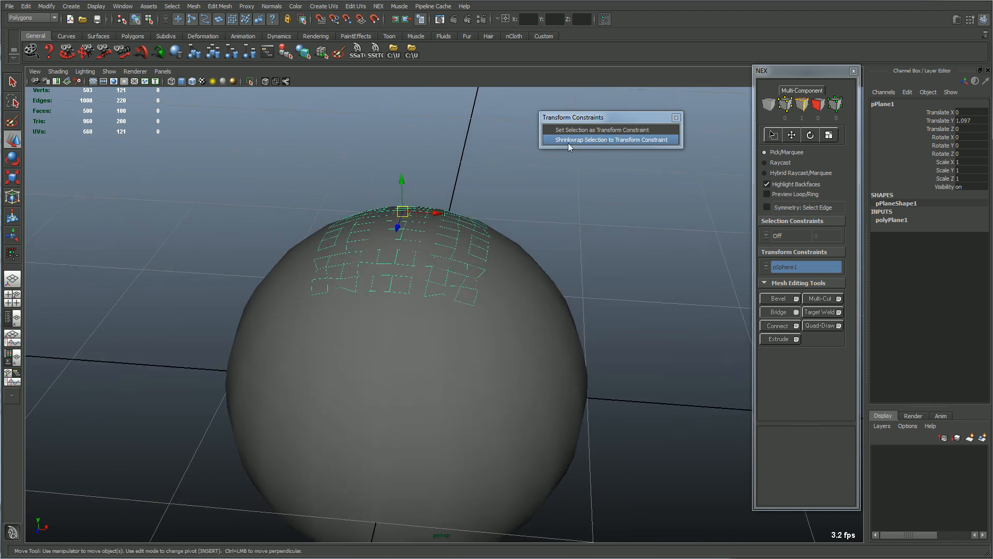
Rearrange the floating NEX windows, and delete the shrinkwrapped plane and the sphere
drag(794, 71, 787, 70)
drag(613, 119, 612, 109)
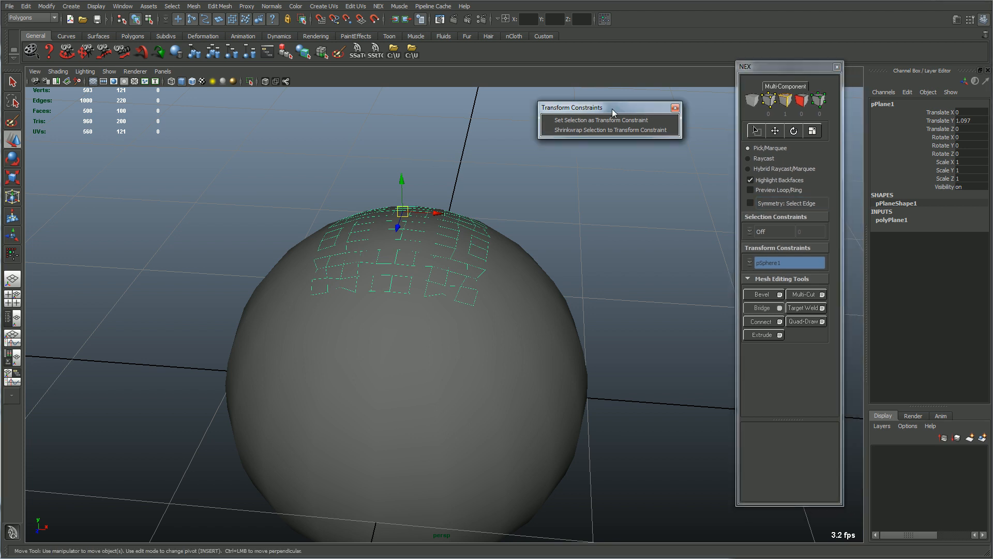
alt+right_drag(527, 207, 471, 186)
key(Delete)
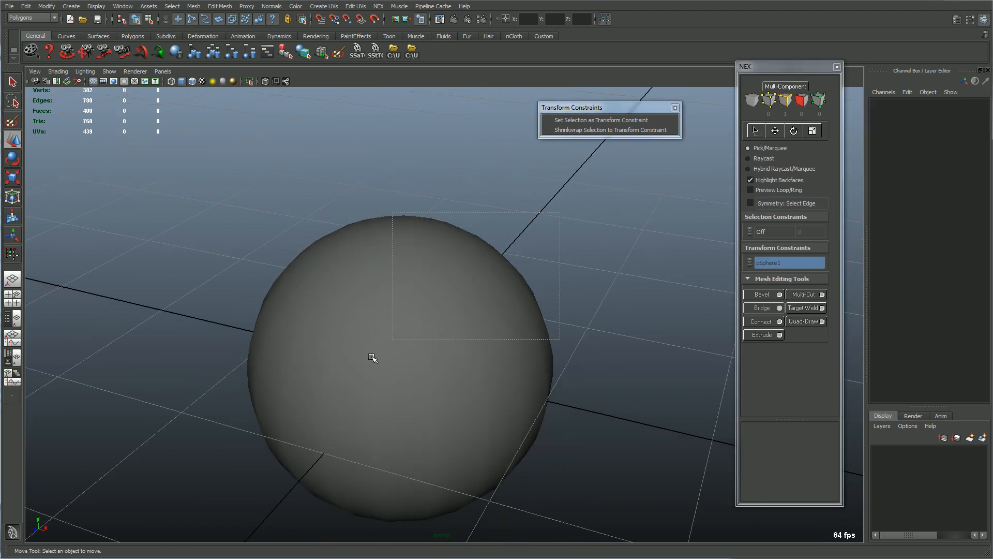
click(408, 345)
key(Delete)
Create a new polygon sphere and select two separate faces on its upper half in NEX component mode
shift+right_drag(401, 370, 446, 368)
alt+drag(456, 382, 473, 362)
scroll(503, 312, up, 2)
key(F11)
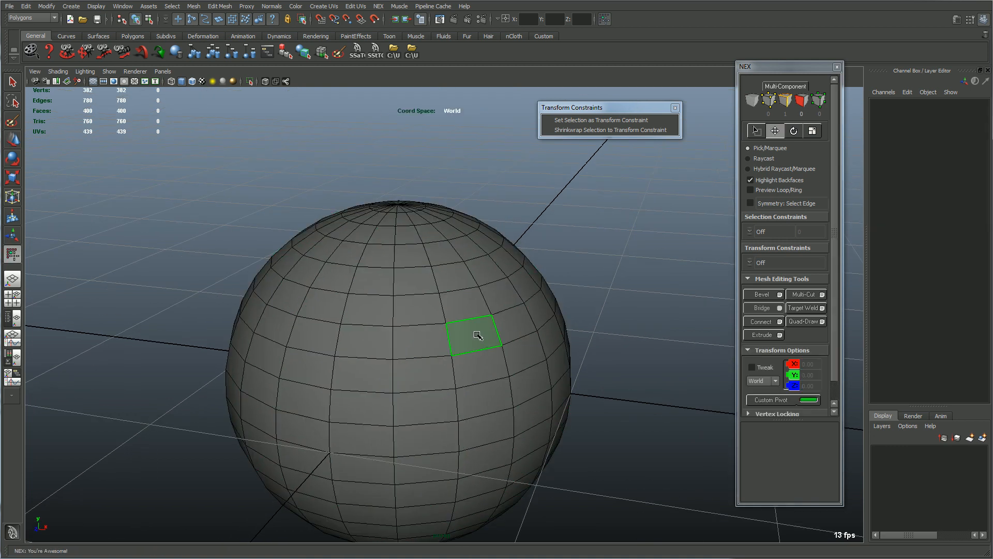
click(476, 335)
shift+click(359, 344)
scroll(442, 382, down, 1)
scroll(442, 381, down, 2)
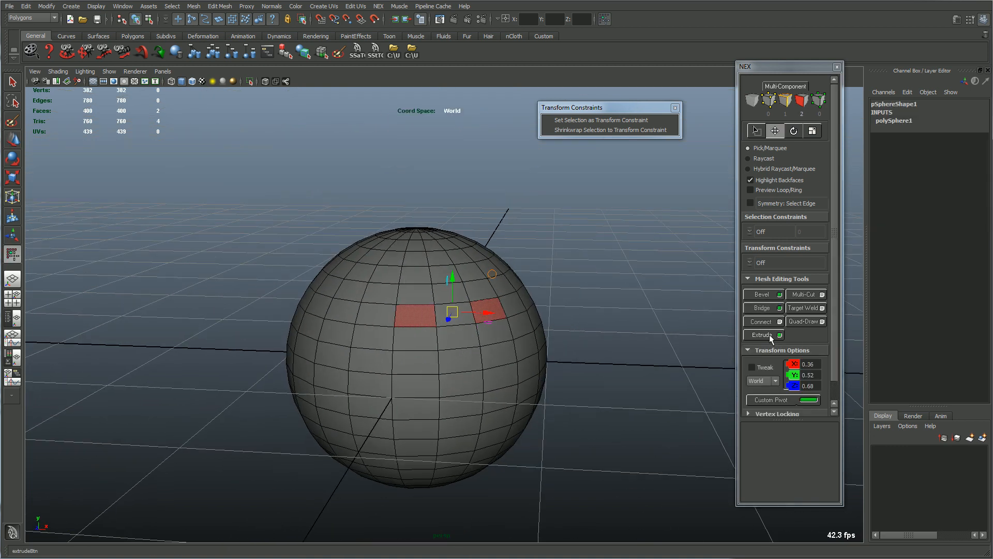
Extrude the two selected sphere faces outward into long prongs with the NEX Extrude tool
click(762, 335)
drag(720, 343, 614, 354)
click(759, 388)
drag(519, 373, 450, 397)
key(w)
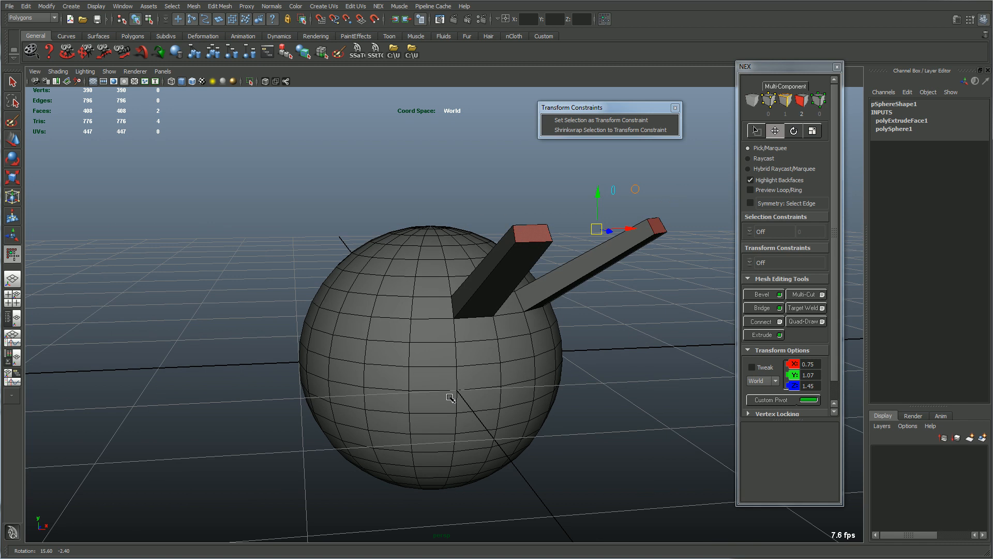
Restart the Extrude tool on the prong end faces and examine the extruded mesh from several sides
click(767, 334)
alt+right_drag(613, 359, 481, 416)
alt+right_drag(536, 379, 600, 403)
click(597, 348)
alt+middle_drag(619, 365, 510, 377)
mouse_move(510, 377)
alt+mouse_down()
mouse_move(523, 381)
mouse_move(510, 382)
alt+mouse_up()
alt+right_drag(510, 383, 559, 408)
alt+middle_drag(559, 407, 560, 350)
alt+right_drag(560, 351, 481, 373)
alt+drag(480, 373, 396, 397)
alt+right_drag(396, 397, 395, 372)
alt+drag(395, 372, 477, 384)
alt+right_drag(477, 383, 457, 354)
alt+drag(456, 355, 470, 373)
alt+right_drag(471, 373, 510, 364)
shift+click(490, 333)
alt+drag(512, 343, 439, 370)
Delete the extruded sphere and create a polygon cylinder in its place
key(w)
click(326, 396)
key(Delete)
mouse_move(397, 367)
shift+right_down()
mouse_move(437, 366)
mouse_move(352, 355)
mouse_move(351, 366)
mouse_move(410, 377)
mouse_move(402, 374)
shift+right_up()
alt+drag(402, 373, 367, 362)
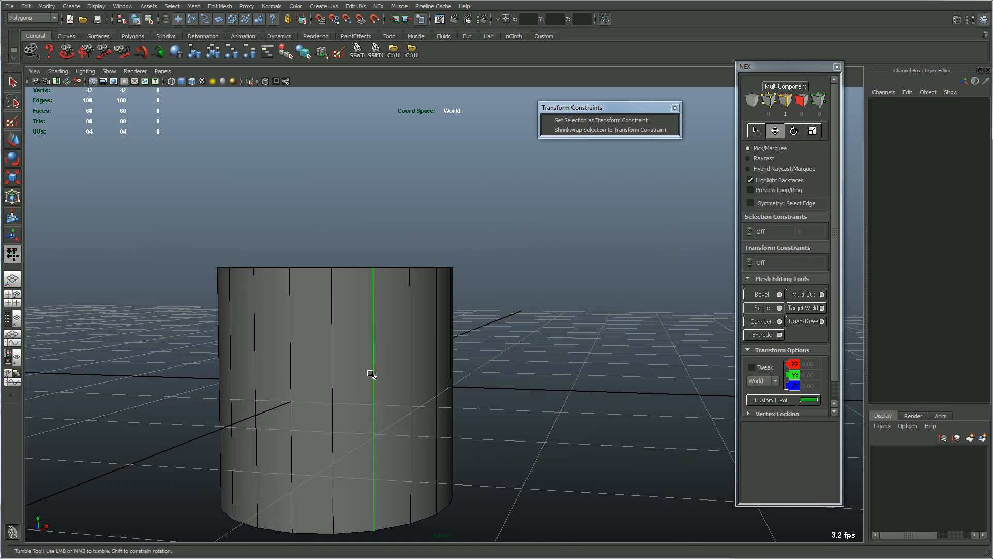
Select the cylinder's ring of side faces and extrude them to Local Z 0.481, with Keep Faces Together turned off
double_click(275, 381)
click(764, 336)
alt+right_drag(439, 359, 381, 359)
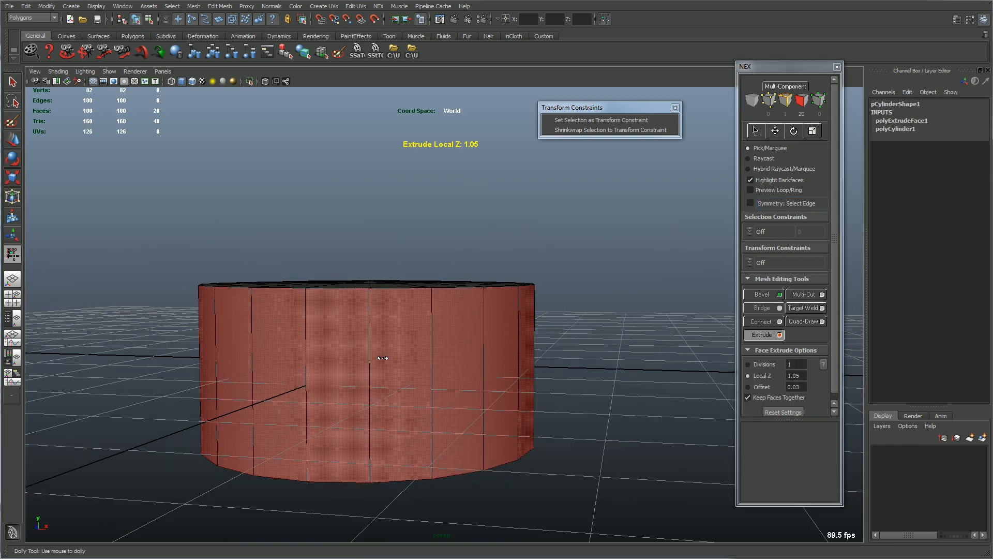
alt+drag(381, 359, 378, 384)
middle_drag(489, 384, 640, 391)
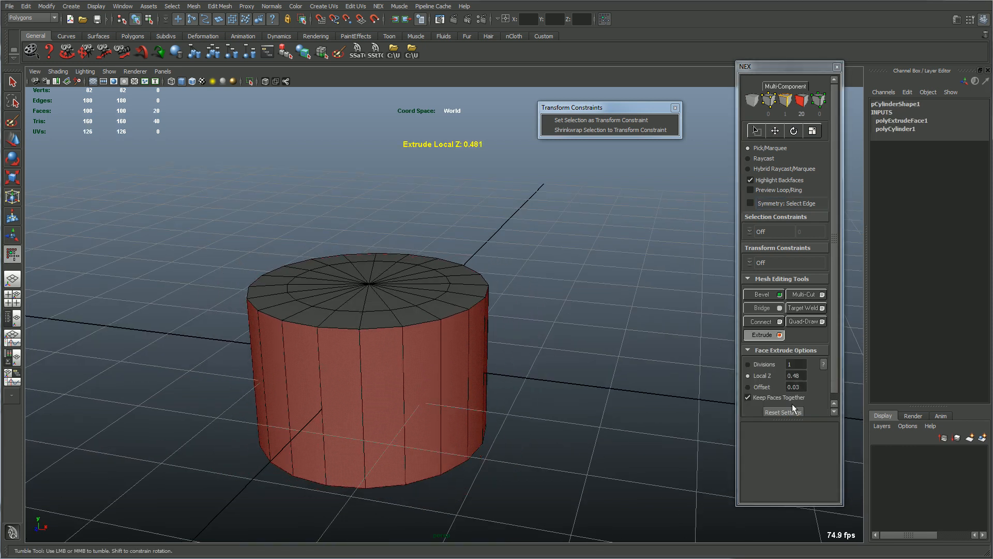
click(747, 397)
alt+right_drag(486, 394, 567, 394)
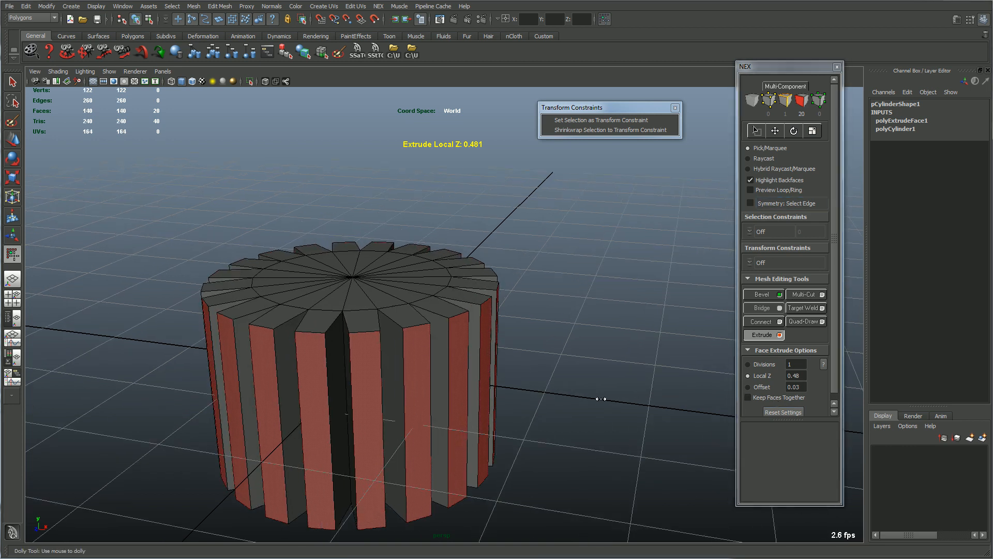
Extrude the cylinder's ring of side faces outward a second time and select one tooth's outer top face
click(762, 335)
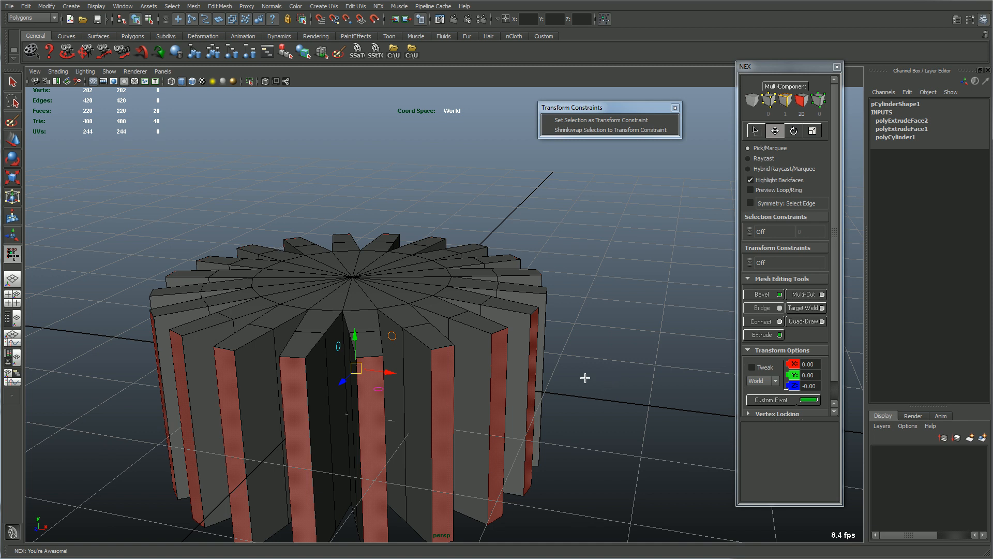
click(483, 324)
alt+drag(556, 325, 558, 355)
alt+middle_drag(559, 355, 495, 333)
alt+right_drag(495, 333, 554, 334)
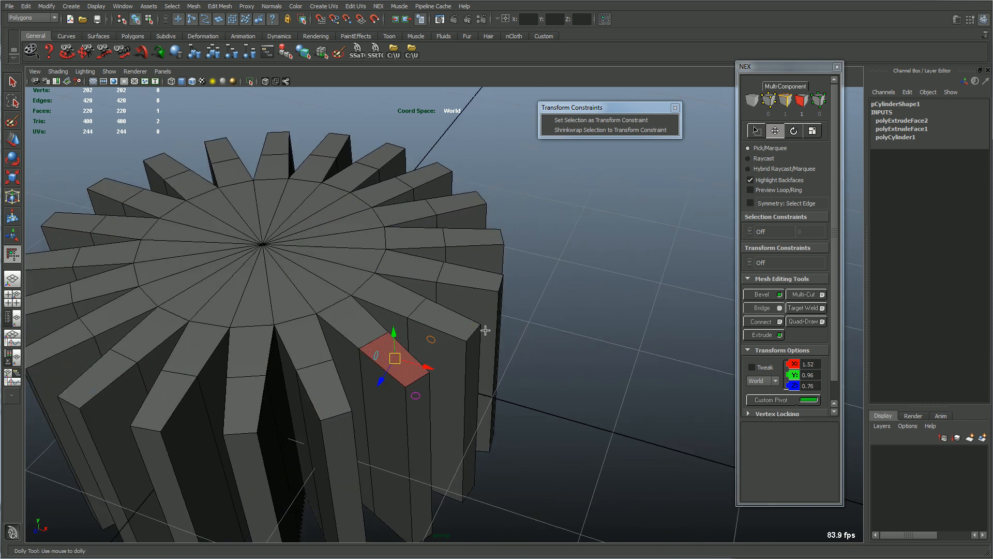
Extend the face selection one by one to the outer top faces of six neighbouring teeth
alt+drag(598, 336, 559, 346)
shift+click(398, 365)
shift+click(462, 298)
alt+right_drag(558, 346, 615, 339)
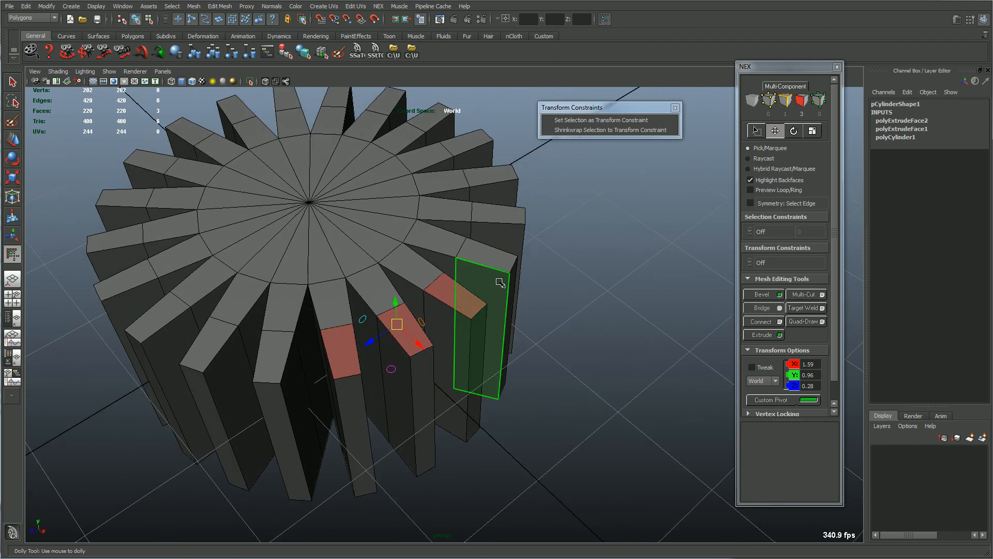
alt+right_drag(585, 301, 516, 310)
alt+drag(517, 310, 508, 313)
shift+click(481, 267)
shift+click(495, 231)
shift+click(494, 201)
alt+drag(599, 296, 606, 292)
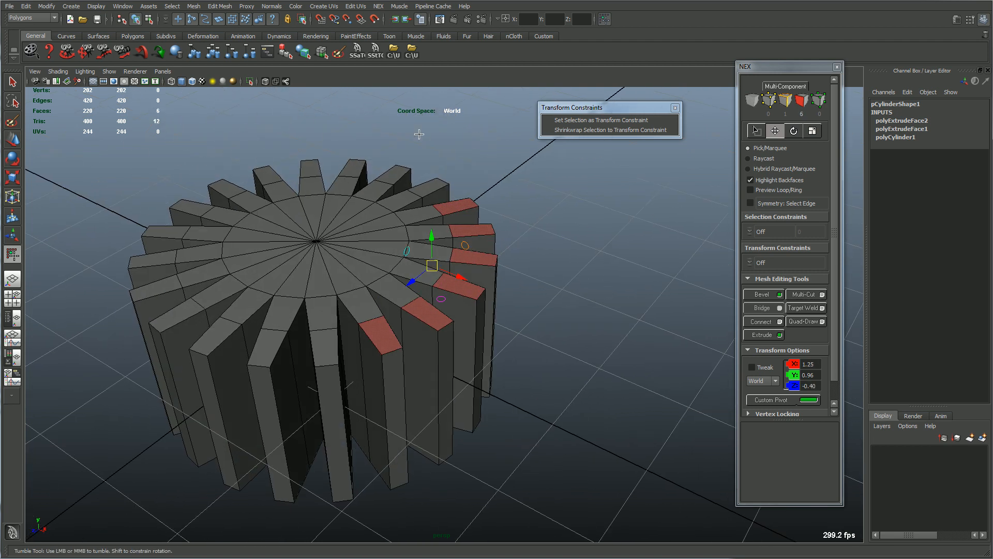
Select a single tooth's outer top face and pick all matching faces around the cylinder with Select Similar
click(458, 207)
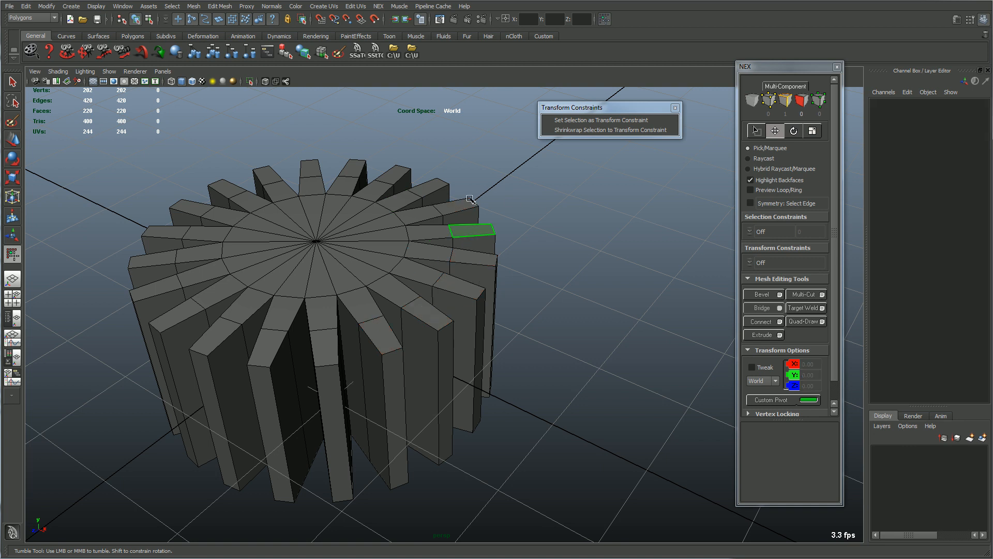
click(381, 6)
mouse_move(398, 60)
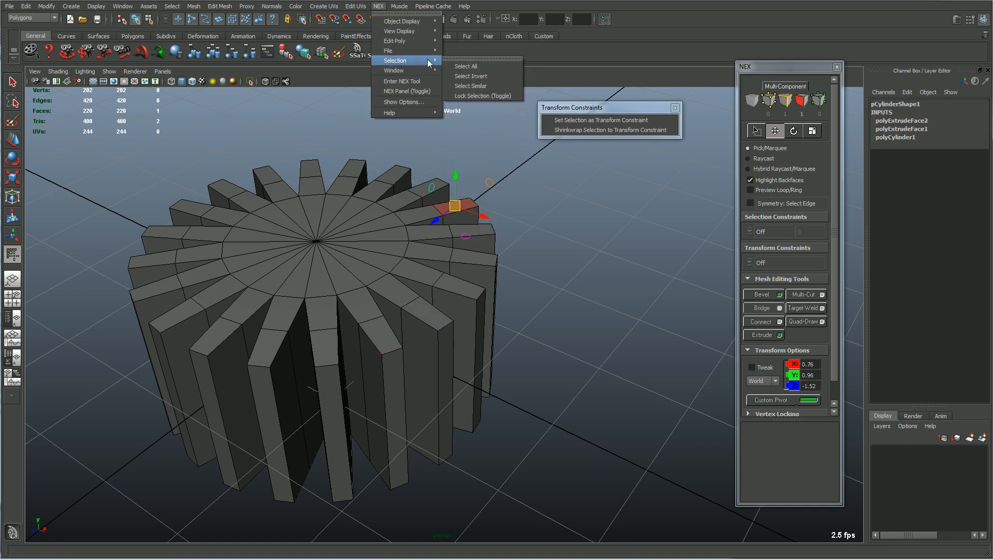
click(475, 87)
mouse_move(538, 264)
alt+mouse_down()
mouse_move(521, 257)
mouse_move(517, 195)
mouse_move(507, 193)
mouse_move(539, 259)
alt+mouse_up()
alt+right_drag(473, 251, 518, 242)
alt+middle_drag(439, 230, 510, 235)
alt+drag(510, 235, 507, 261)
alt+right_drag(492, 251, 383, 232)
alt+drag(383, 233, 434, 253)
Return to object mode and delete the extruded cylinder
key(w)
key(F8)
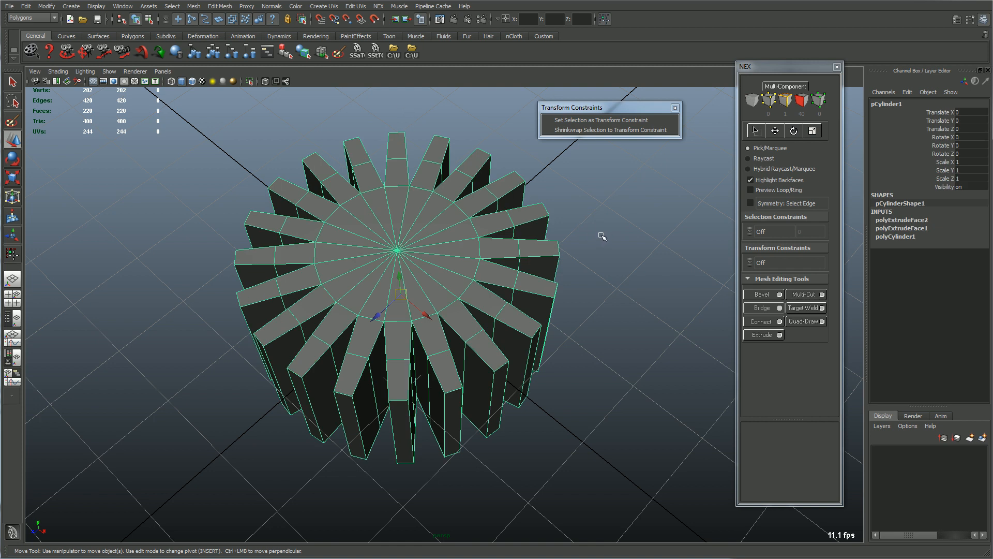
key(Delete)
alt+middle_drag(484, 237, 527, 290)
alt+right_drag(526, 290, 170, 269)
alt+drag(435, 226, 475, 181)
alt+right_drag(424, 271, 369, 173)
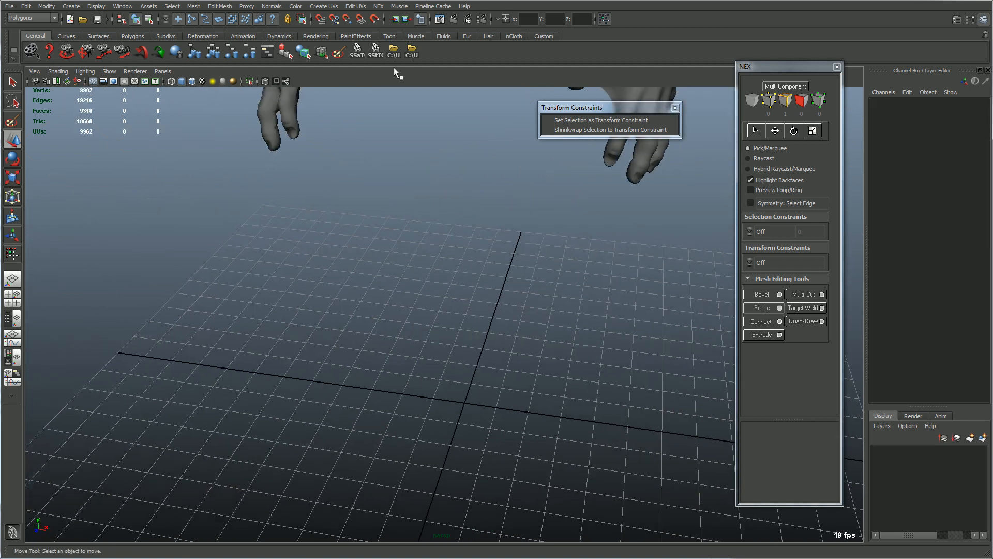
Select one part of the troll, apply Select Similar in object mode, frame the selected meshes and clear the selection
click(378, 6)
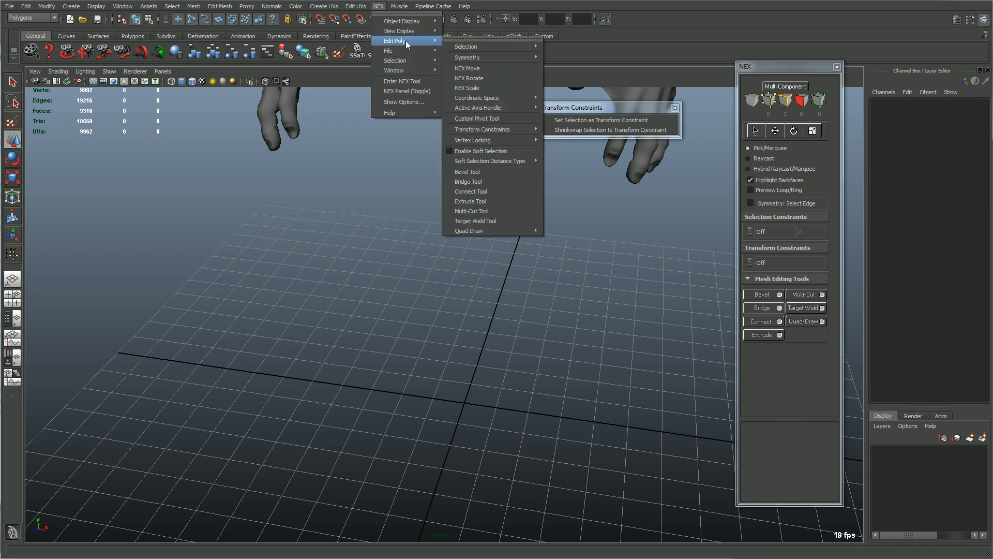
mouse_move(408, 61)
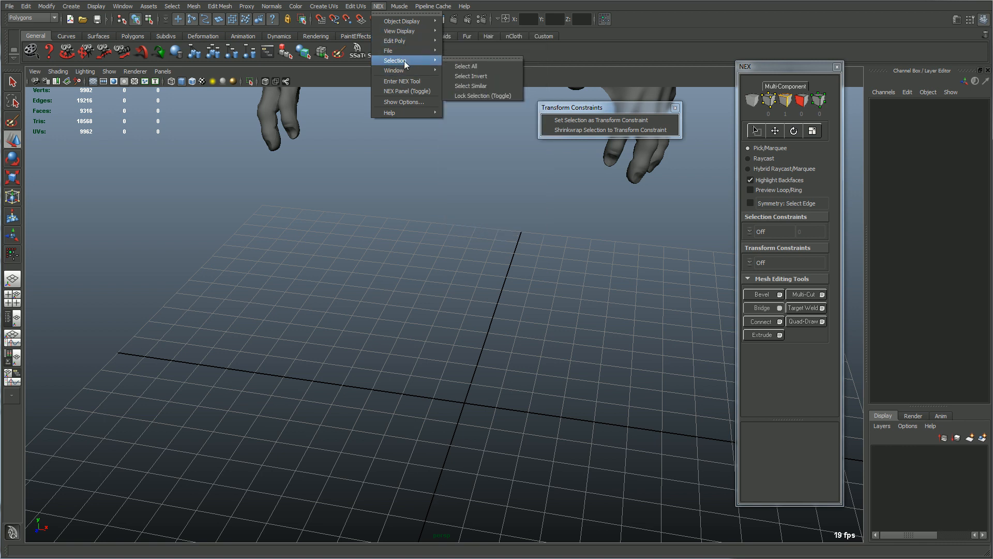
alt+middle_drag(476, 233, 440, 440)
scroll(450, 191, down, 3)
click(447, 186)
click(379, 6)
mouse_move(409, 61)
click(480, 86)
key(f)
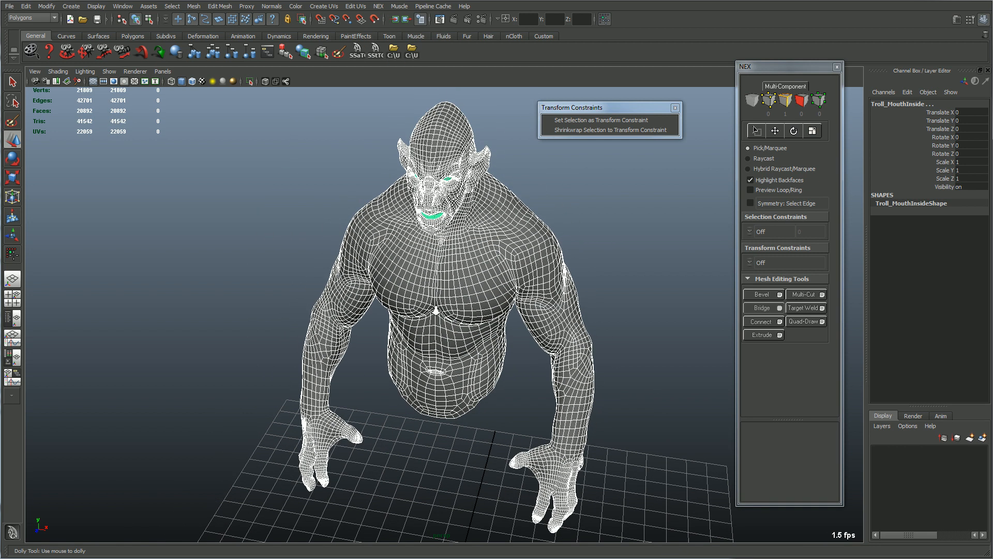
click(316, 229)
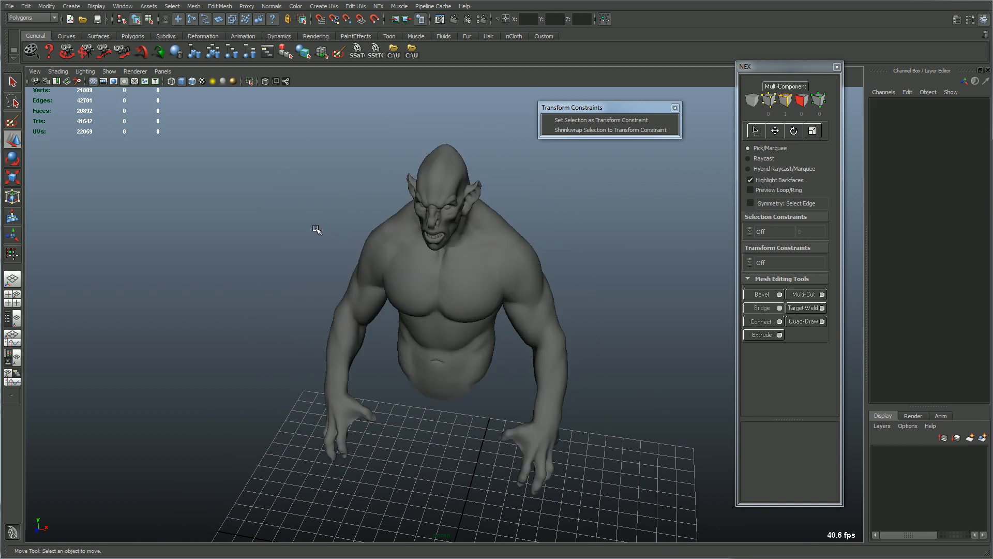
mouse_move(338, 242)
alt+mouse_down()
mouse_move(317, 216)
mouse_move(293, 235)
mouse_move(338, 240)
alt+mouse_up()
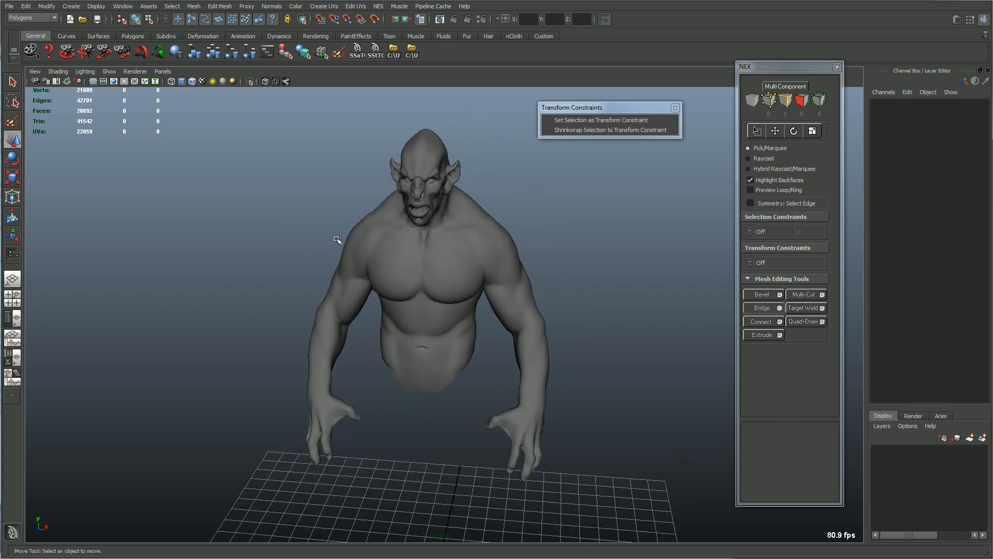
Select the troll's torso and tear off the NEX Selection commands as a floating window beside the head
click(500, 232)
click(378, 6)
mouse_move(414, 62)
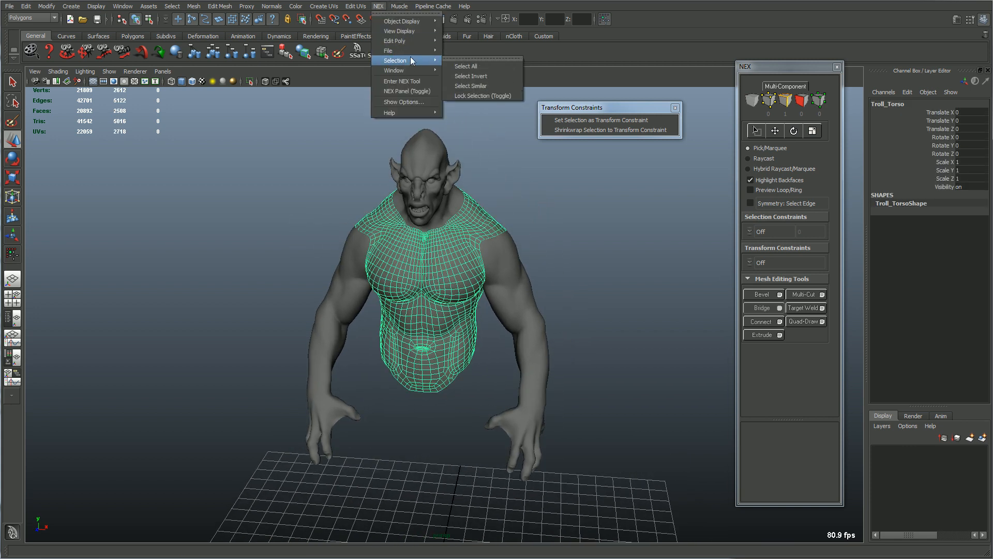
click(477, 57)
drag(484, 53, 273, 114)
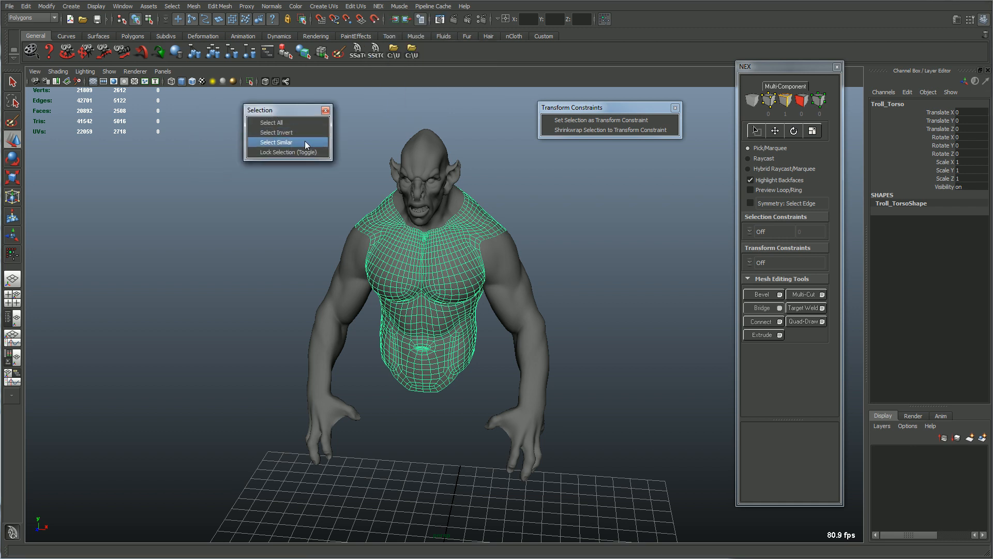
Open the Hotkey Editor, list the commands in the NEX category and minimize the editor
click(130, 7)
mouse_move(155, 61)
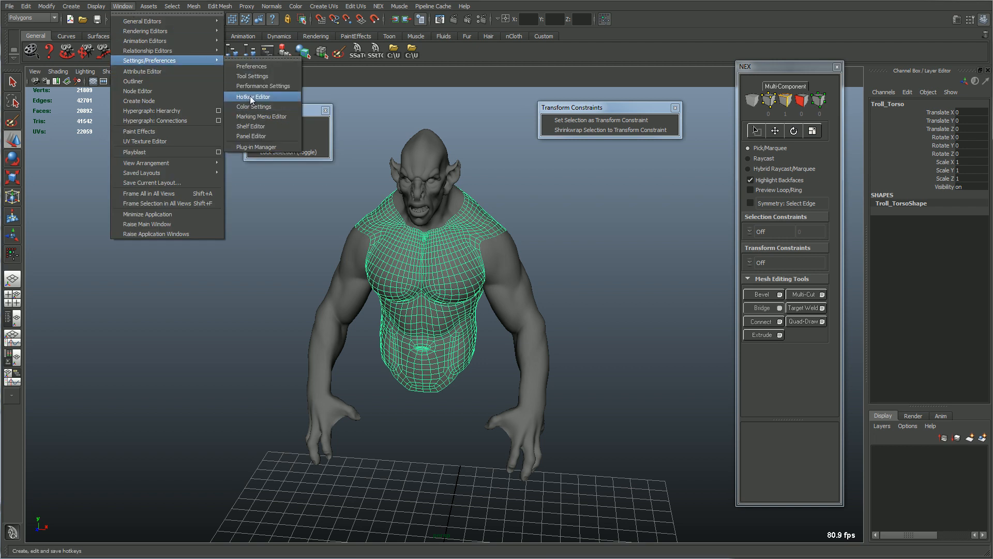
click(251, 97)
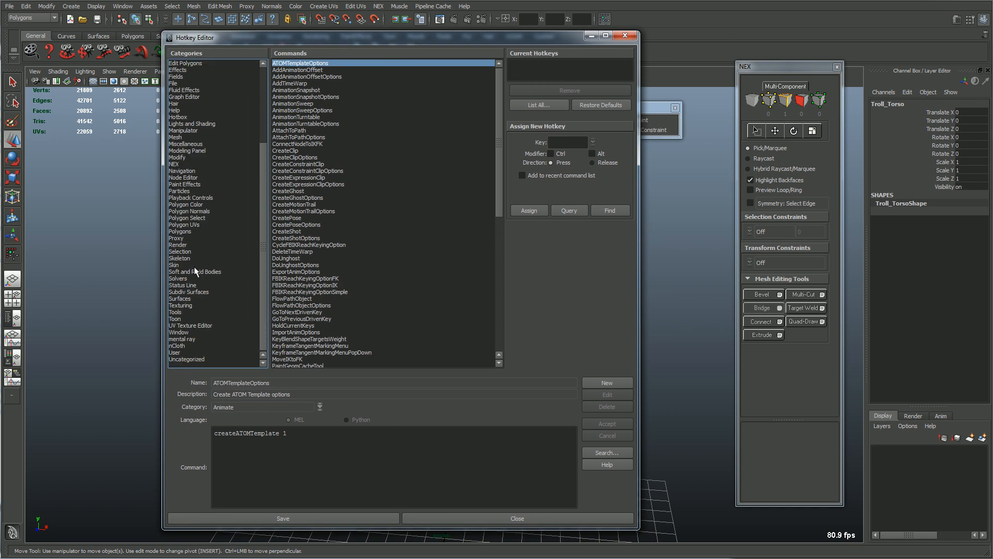
click(181, 272)
drag(502, 104, 492, 347)
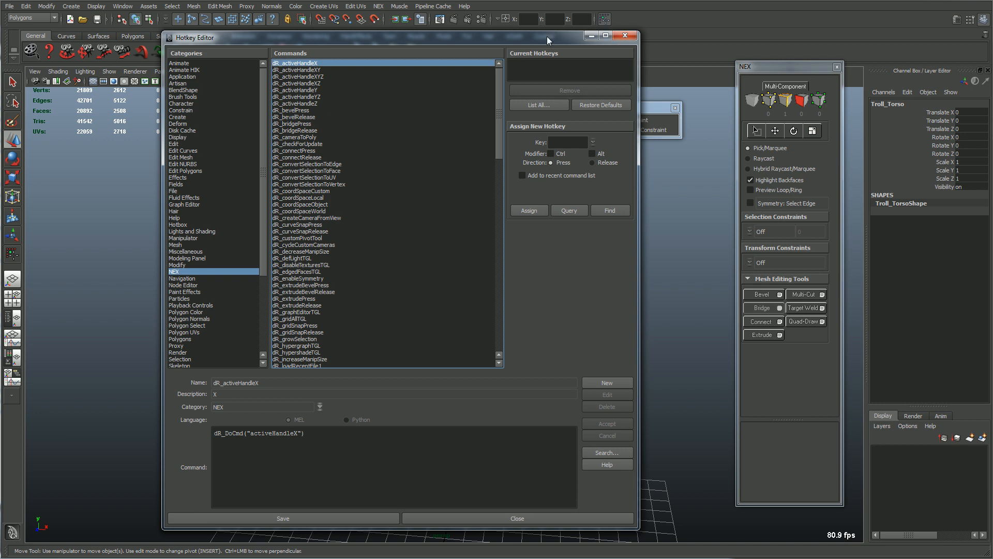
click(590, 36)
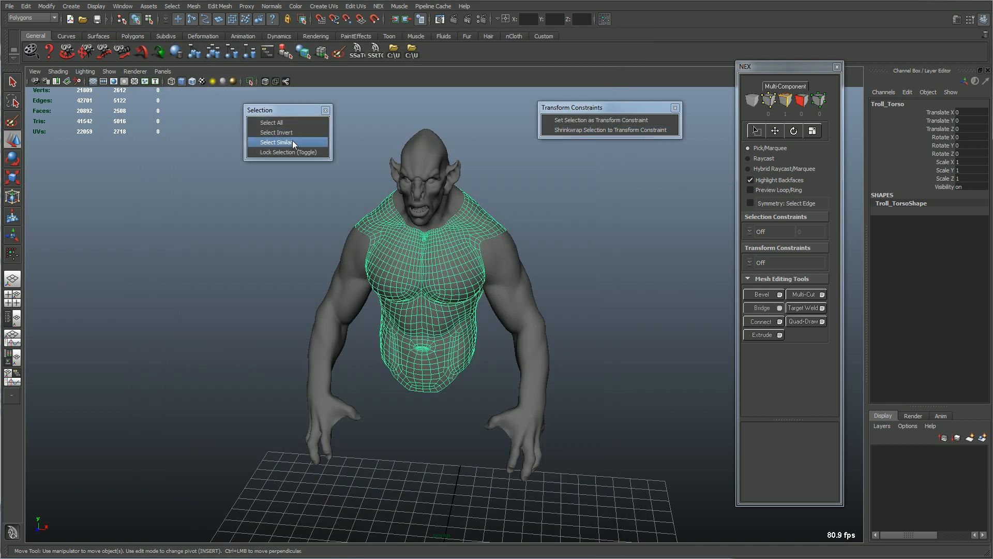
Add Select Similar as a shortcut to the NEX panel's custom shelf, enlarge the shelf area slightly and clear the selection
middle_drag(289, 143, 432, 57)
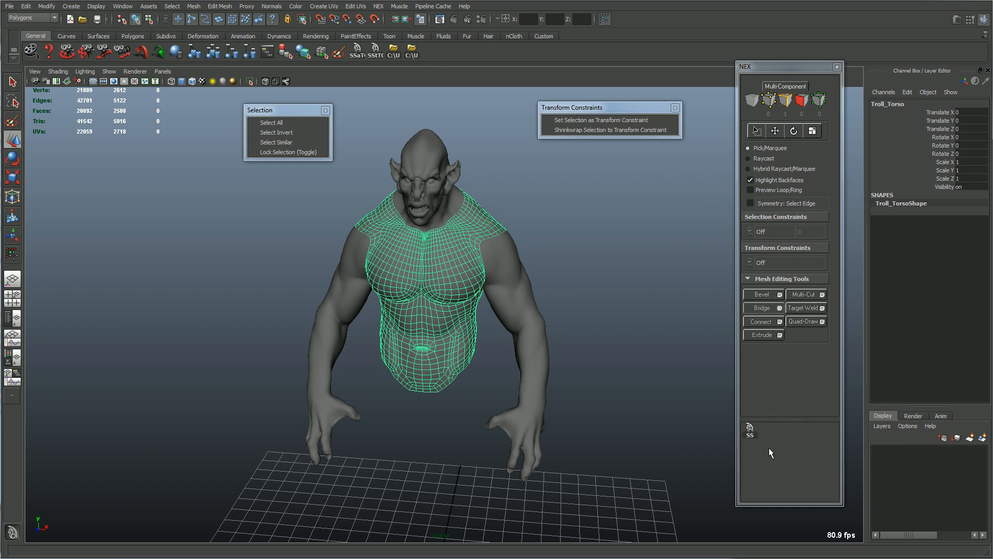
mouse_move(802, 419)
mouse_down()
mouse_move(802, 408)
mouse_move(803, 485)
mouse_move(803, 419)
mouse_up()
drag(794, 67, 784, 58)
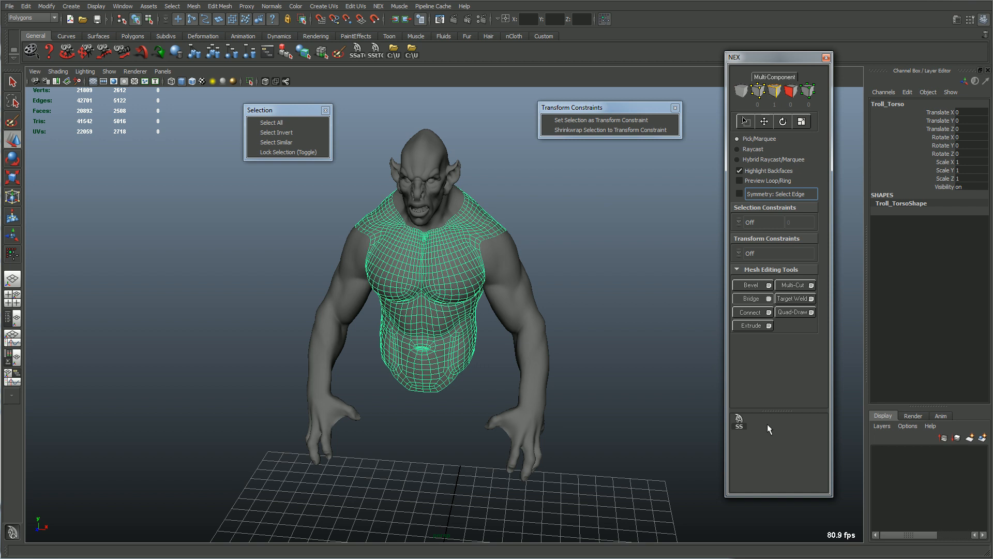
mouse_move(774, 410)
mouse_down()
mouse_move(777, 422)
mouse_move(776, 403)
mouse_up()
click(592, 385)
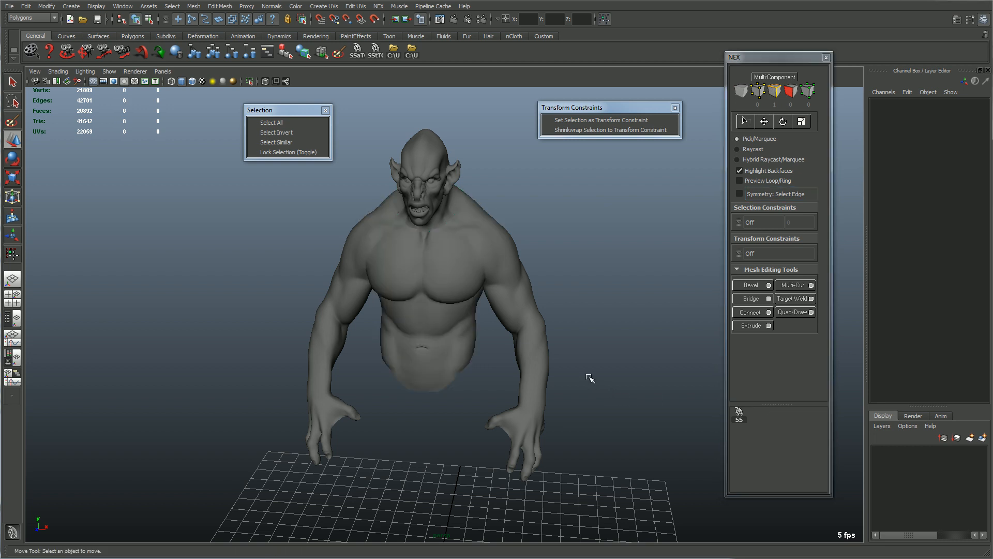
Box-select the troll's torso and left arm, and close the floating Selection and Transform Constraints windows
drag(561, 278, 468, 325)
alt+right_drag(468, 324, 515, 314)
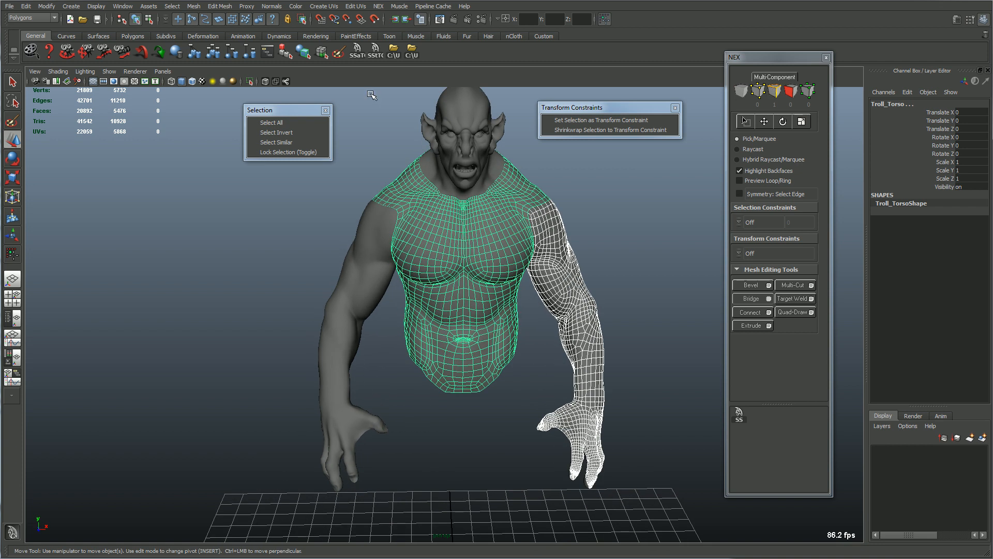
click(326, 110)
click(675, 108)
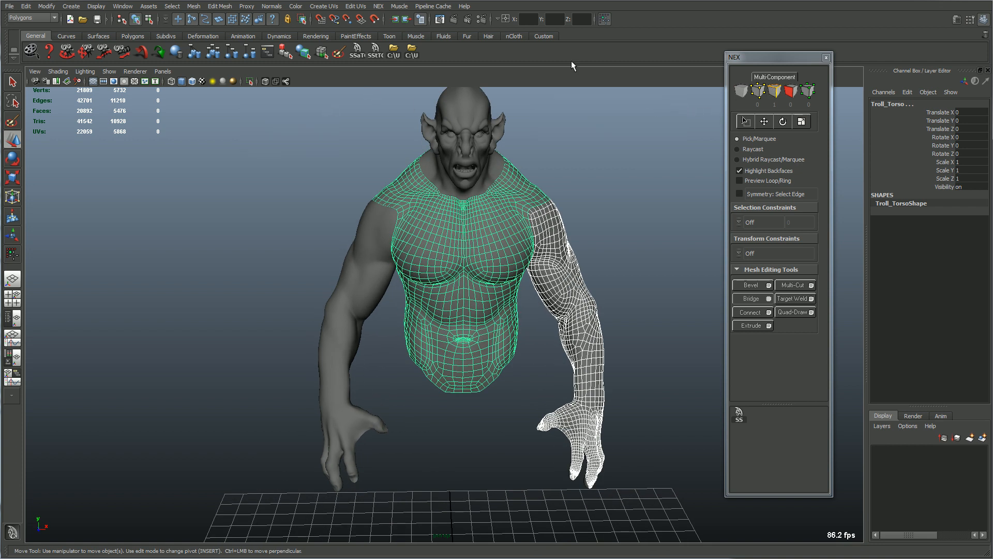
click(378, 6)
mouse_move(381, 31)
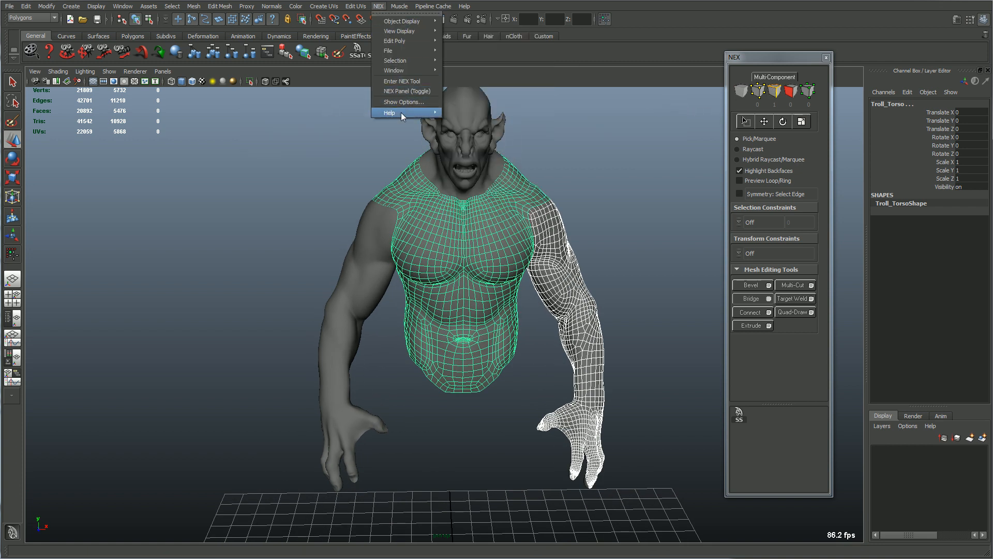
mouse_move(406, 45)
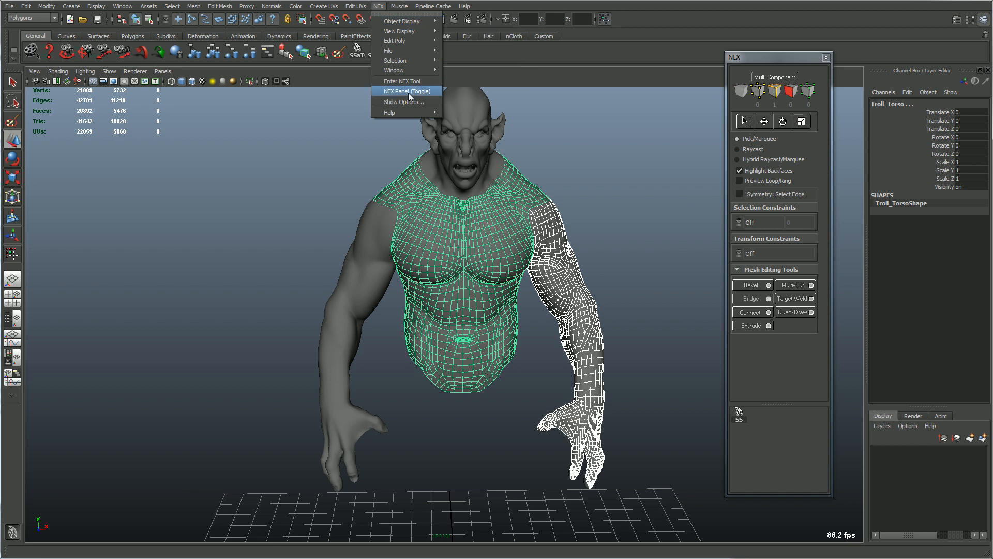
mouse_move(409, 111)
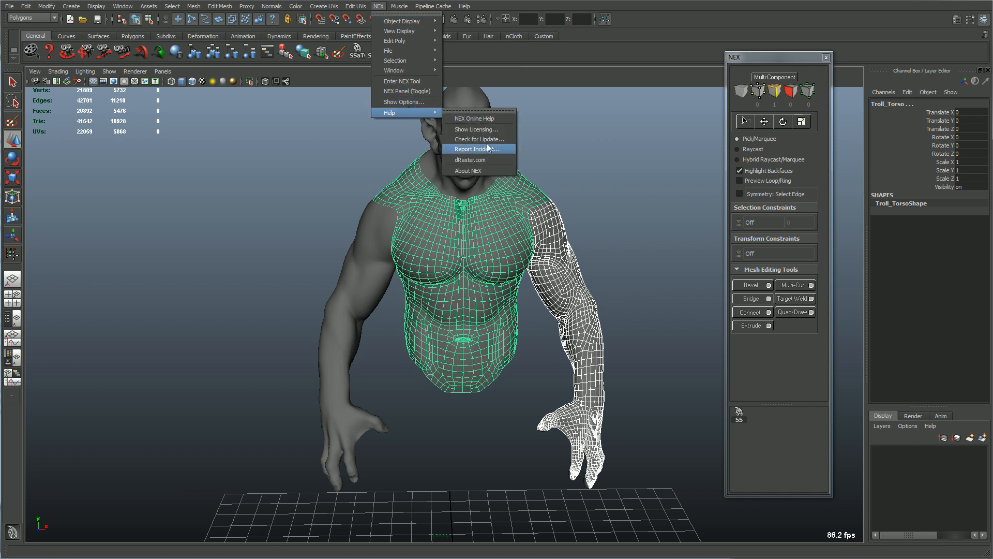
Select only the troll's torso and enter the NEX tool with Move active, bringing the chest into close view
click(323, 192)
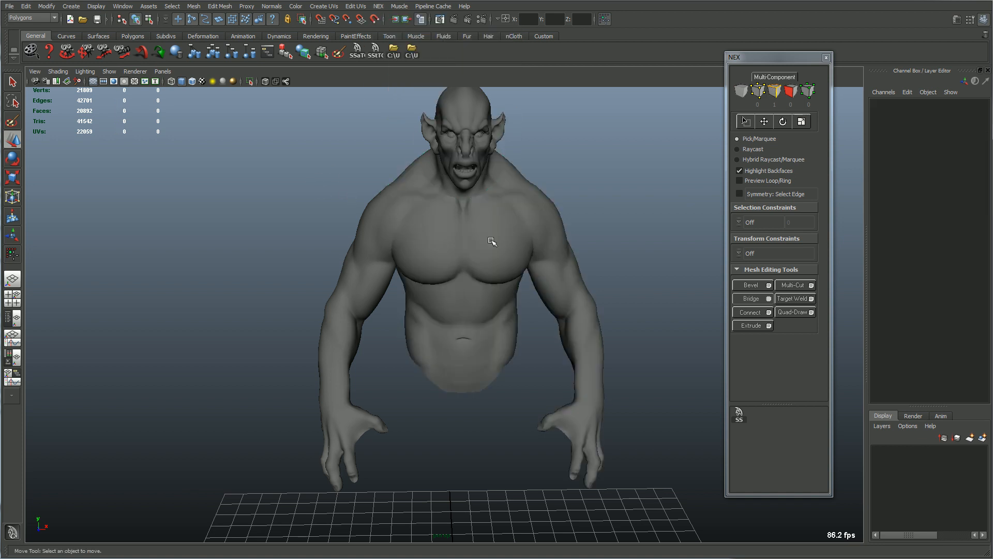
alt+right_drag(450, 234, 410, 233)
drag(562, 220, 473, 301)
alt+right_drag(478, 302, 632, 303)
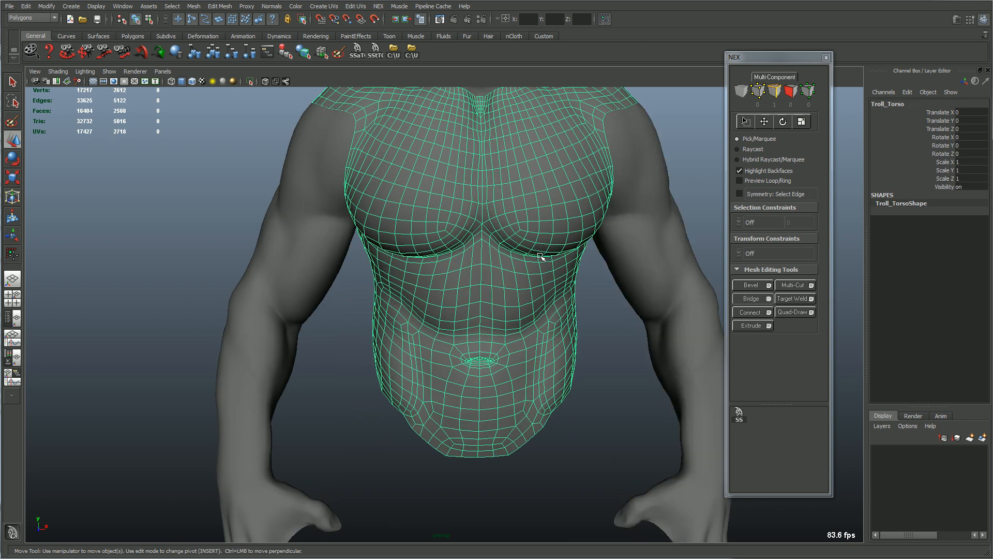
click(543, 259)
alt+middle_drag(559, 132, 517, 259)
alt+right_drag(517, 259, 592, 259)
alt+middle_drag(587, 238, 508, 270)
alt+right_drag(508, 271, 551, 270)
alt+middle_drag(550, 271, 527, 243)
alt+right_drag(527, 248, 403, 261)
alt+drag(491, 262, 452, 264)
alt+right_drag(452, 264, 502, 254)
alt+middle_drag(501, 255, 486, 274)
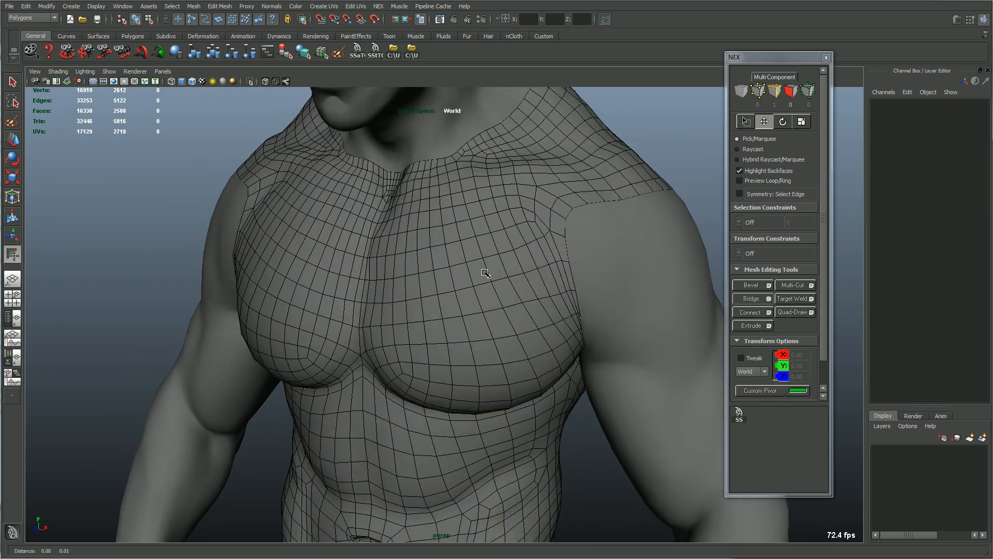
Switch NEX selection to Raycast and paint-select a winding strip of faces across the troll's chest
alt+right_drag(485, 275, 583, 274)
alt+middle_drag(520, 213, 520, 253)
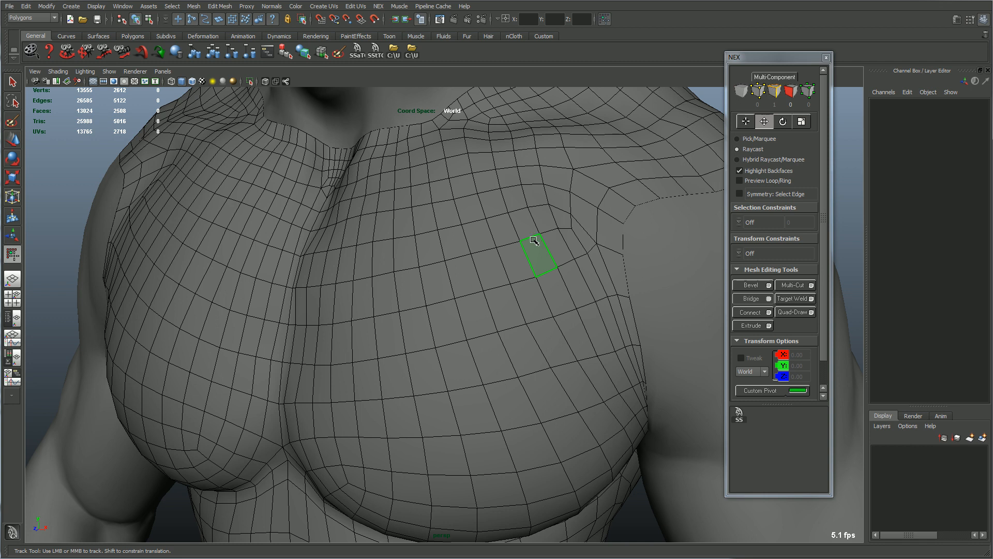
mouse_move(538, 247)
mouse_down()
mouse_move(447, 277)
mouse_move(331, 258)
mouse_move(362, 393)
mouse_move(523, 415)
mouse_move(616, 302)
mouse_move(581, 173)
mouse_move(429, 150)
mouse_move(181, 212)
mouse_move(158, 256)
mouse_up()
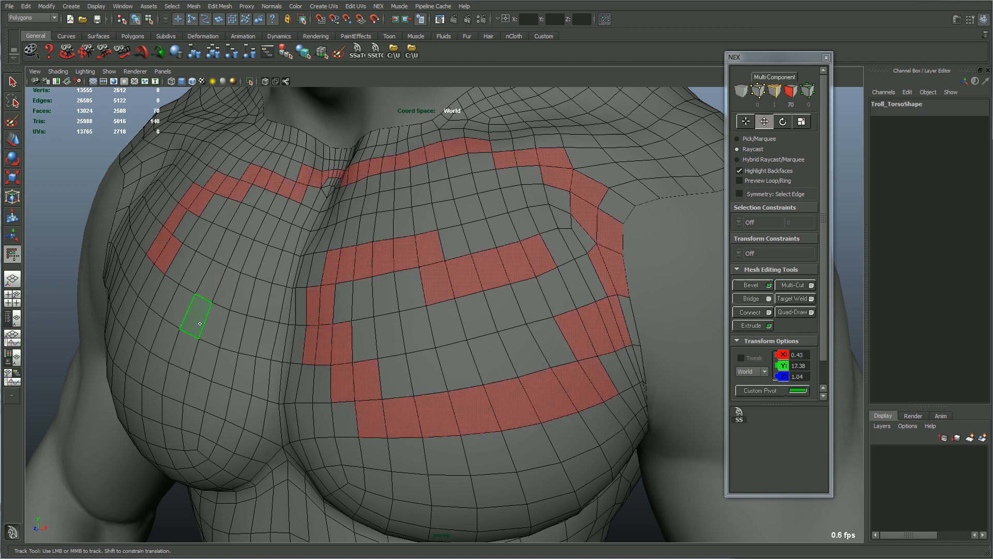
Paint additional faces on the troll's right pectoral into the selection and remove part of the strip on the left pectoral
scroll(273, 268, down, 5)
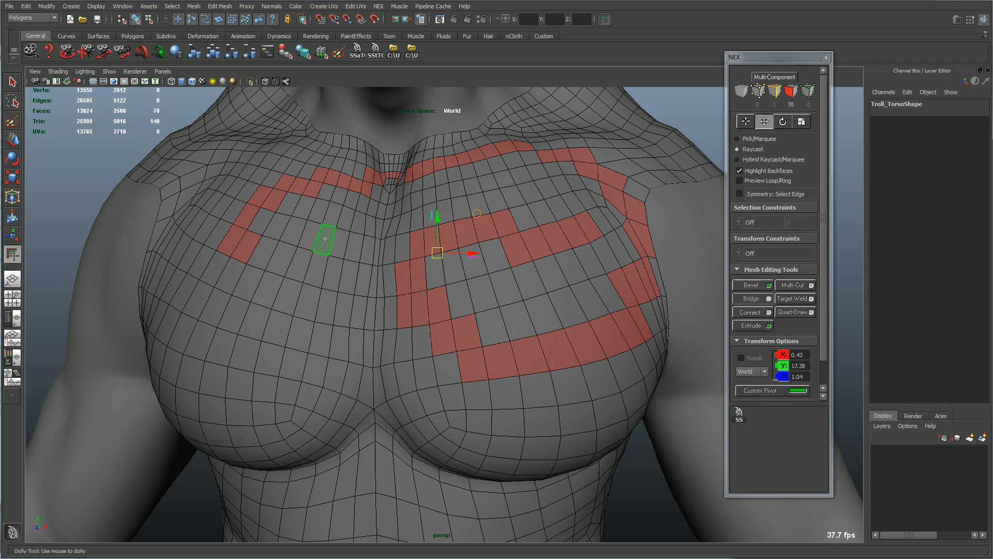
mouse_move(281, 300)
shift+mouse_down()
mouse_move(191, 362)
mouse_move(346, 429)
mouse_move(388, 409)
shift+mouse_up()
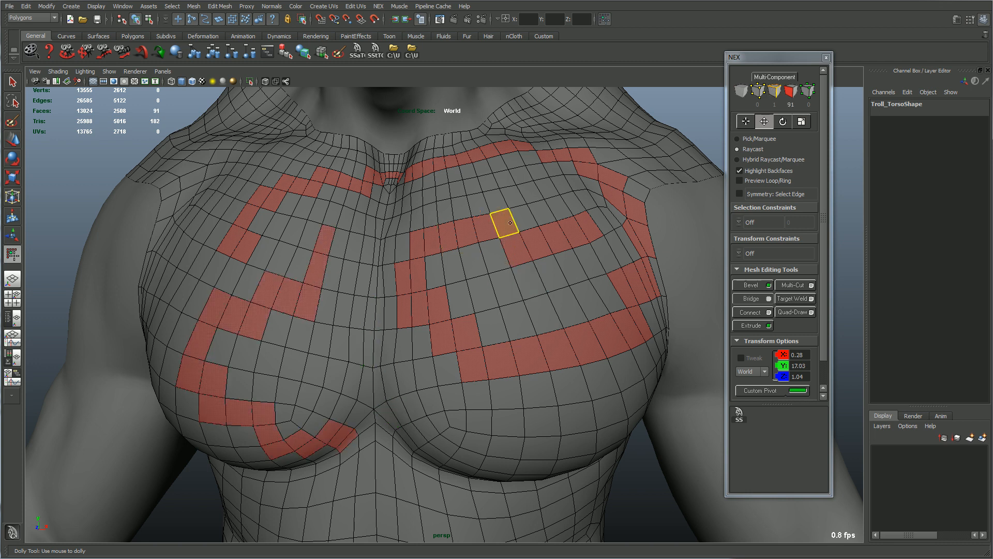
mouse_move(507, 222)
mouse_down()
mouse_move(420, 240)
mouse_move(404, 310)
mouse_move(444, 344)
mouse_move(581, 343)
mouse_move(445, 314)
mouse_up()
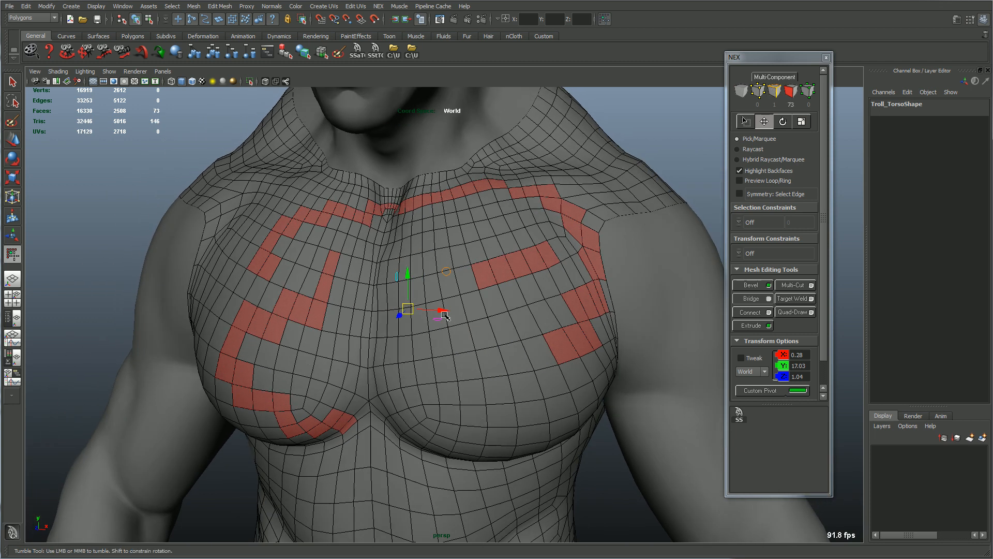
Switch NEX selection to Raycast and paint-select a zigzag strip of faces down the troll's left pectoral
alt+right_drag(565, 339, 446, 301)
alt+drag(445, 302, 429, 303)
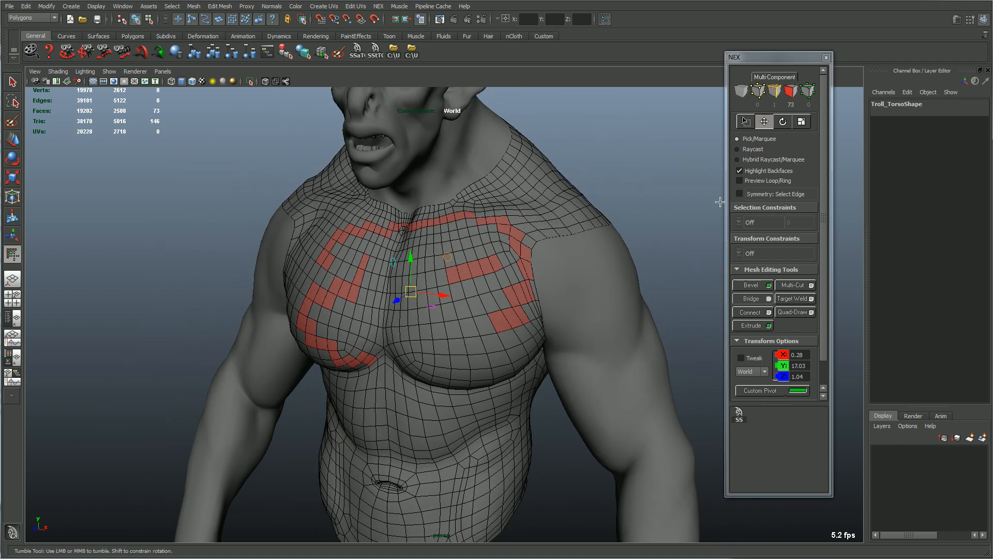
click(754, 149)
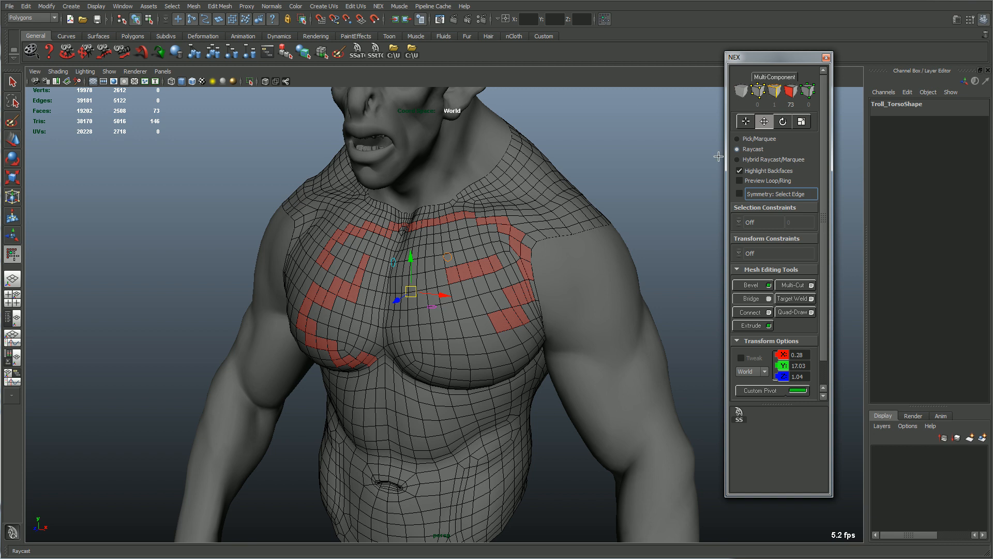
mouse_move(465, 249)
mouse_down()
mouse_move(444, 340)
mouse_move(430, 347)
mouse_up()
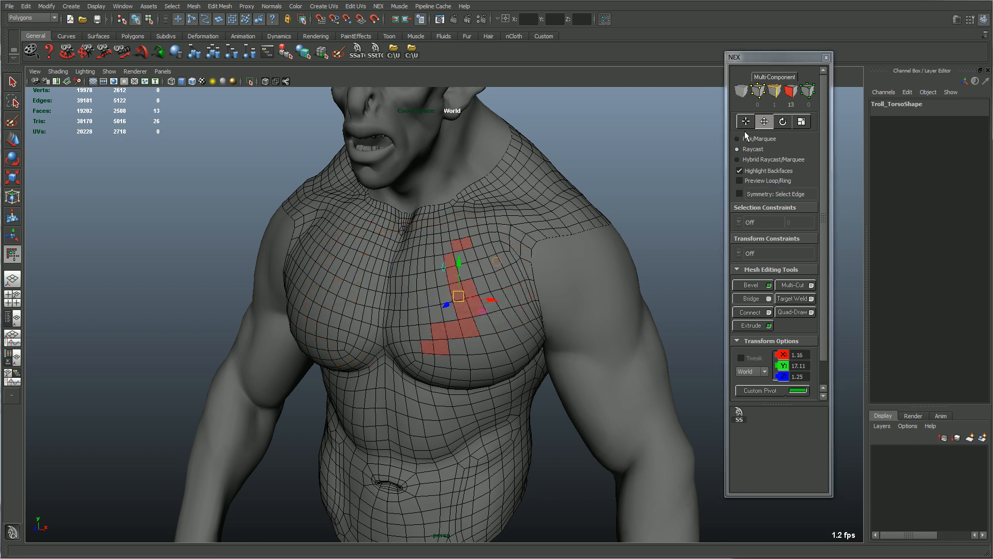
Return NEX selection to Pick/Marquee and marquee-select the faces around the troll's left shoulder
click(759, 139)
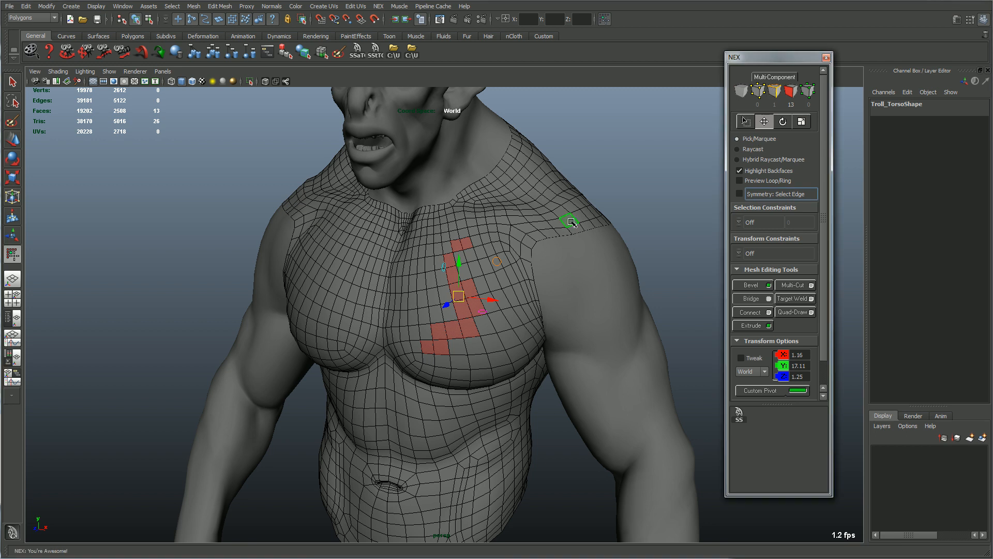
alt+right_drag(571, 222, 627, 243)
alt+middle_drag(620, 215, 574, 286)
drag(623, 170, 491, 293)
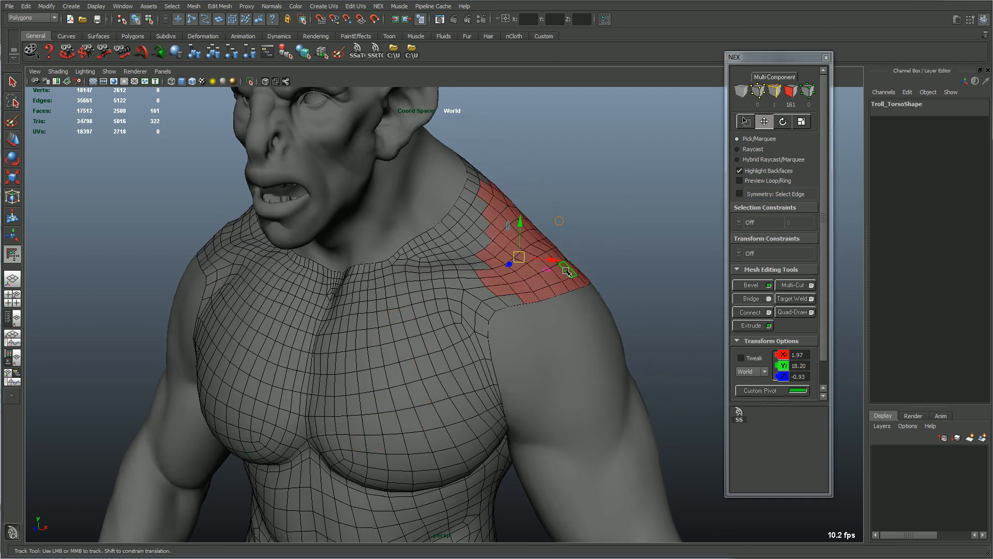
Add three separate faces across the upper left pectoral to the shoulder selection
alt+drag(582, 221, 603, 207)
alt+middle_drag(593, 228, 593, 174)
alt+right_drag(569, 196, 621, 218)
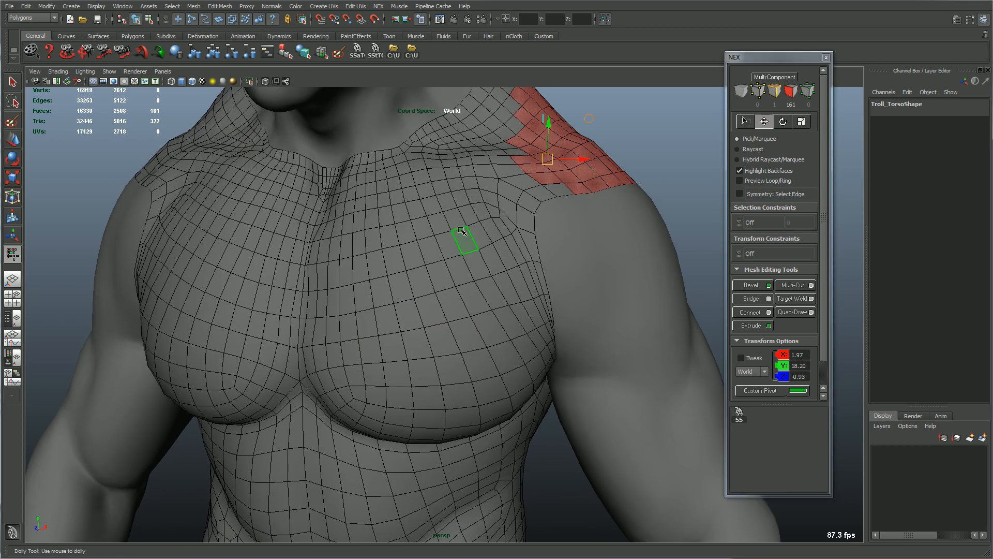
shift+click(464, 239)
shift+click(430, 250)
shift+click(377, 264)
Paint an additional winding strip of faces across the left pectoral while staying in Pick/Marquee mode
alt+middle_drag(470, 307, 471, 336)
alt+right_drag(472, 336, 455, 323)
alt+drag(486, 327, 491, 306)
alt+right_drag(491, 305, 530, 302)
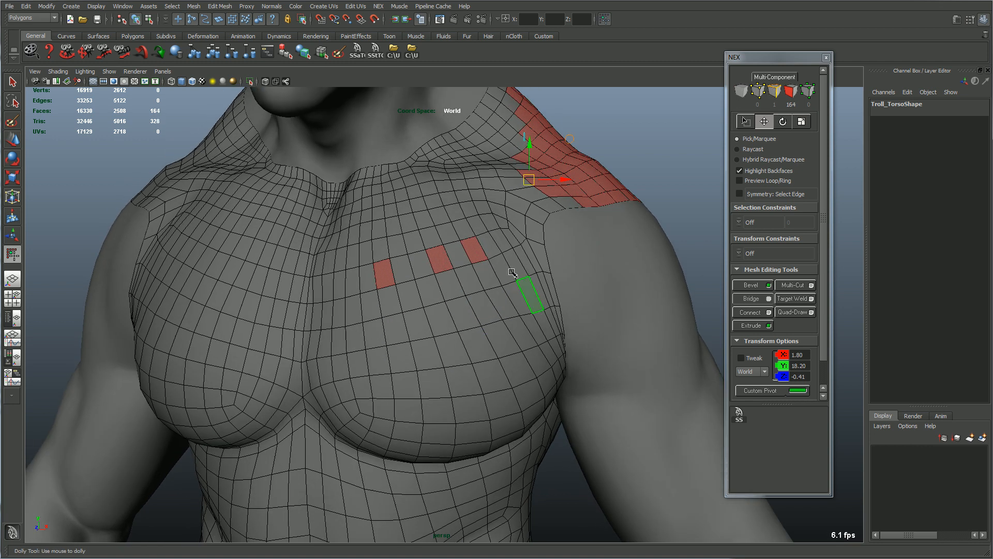
alt+right_drag(504, 262, 429, 277)
alt+middle_drag(505, 310, 516, 266)
alt+right_drag(516, 266, 556, 269)
key(Tab)
mouse_move(528, 224)
mouse_down()
mouse_move(372, 258)
mouse_move(428, 329)
mouse_up()
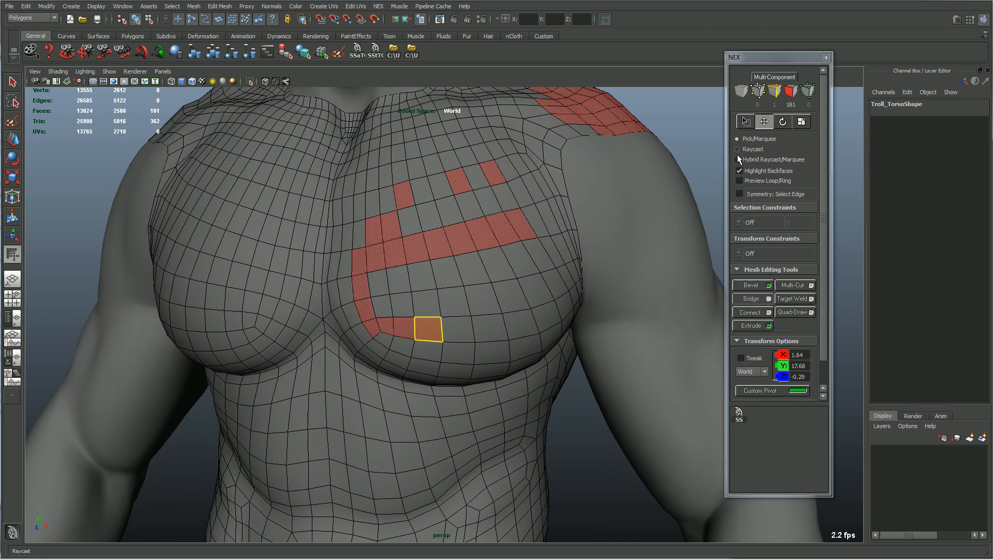
Examine the painted and marquee-selected faces on the troll's chest from several distances
alt+right_drag(520, 259, 434, 257)
alt+middle_drag(434, 257, 436, 208)
alt+right_drag(435, 208, 489, 209)
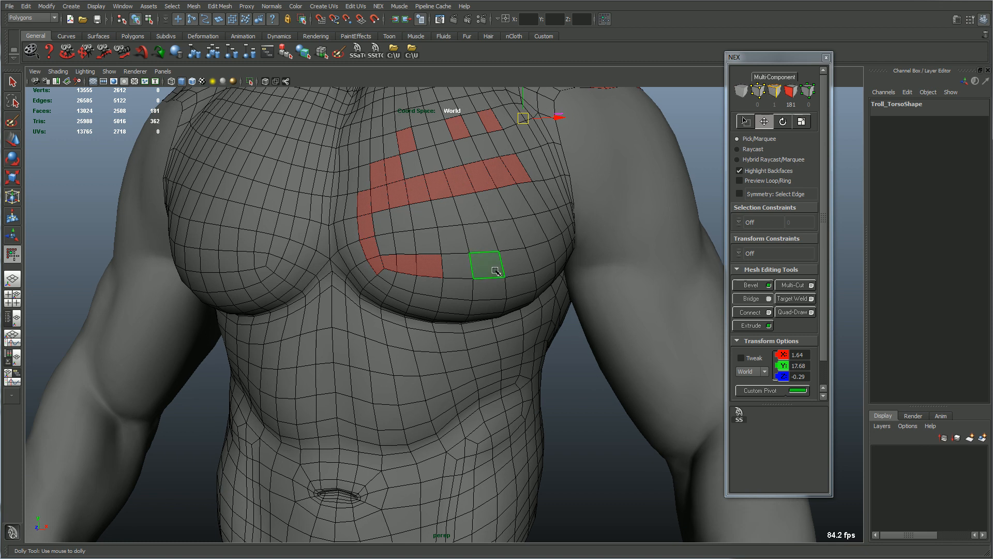
alt+middle_drag(491, 309, 465, 225)
alt+right_drag(466, 225, 496, 235)
alt+middle_drag(483, 232, 486, 261)
alt+right_drag(485, 261, 382, 259)
alt+middle_drag(495, 225, 510, 284)
alt+right_drag(510, 284, 480, 234)
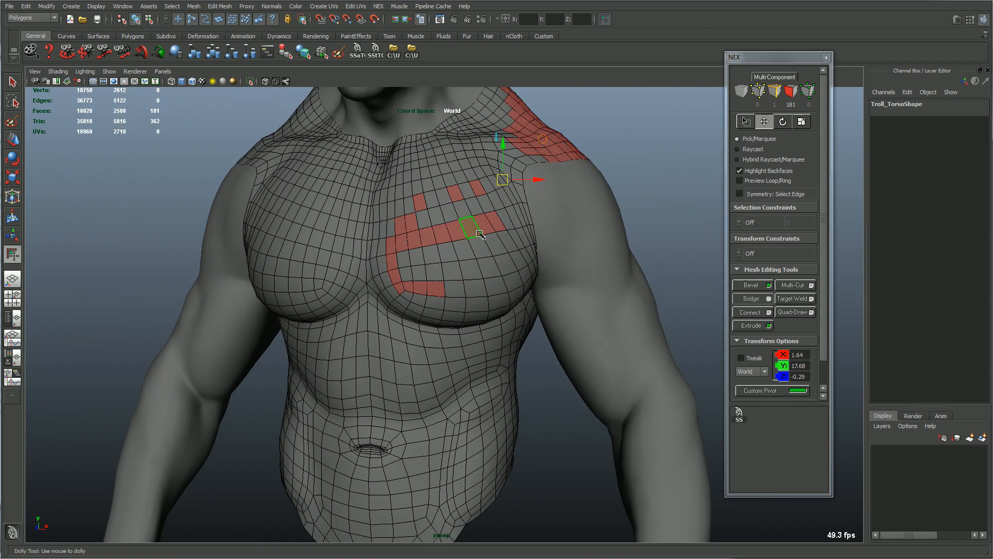
alt+middle_drag(482, 235, 476, 261)
alt+right_drag(477, 261, 439, 266)
Enable caps lock mode and examine the marquee selection from the chest around to the back of the left shoulder
key(Caps_Lock)
alt+drag(440, 266, 522, 259)
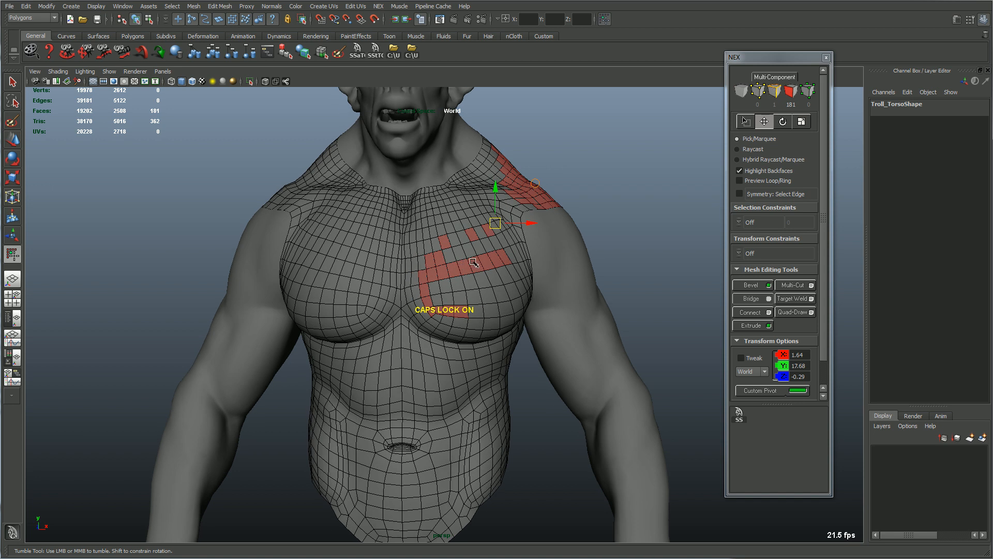
alt+middle_drag(522, 259, 590, 245)
alt+right_drag(589, 245, 671, 243)
alt+middle_drag(474, 243, 415, 231)
alt+right_drag(414, 231, 538, 244)
alt+right_drag(524, 307, 393, 296)
alt+drag(450, 231, 424, 266)
alt+right_drag(424, 266, 434, 271)
alt+drag(428, 266, 461, 250)
alt+middle_drag(460, 250, 356, 251)
alt+right_drag(357, 252, 313, 250)
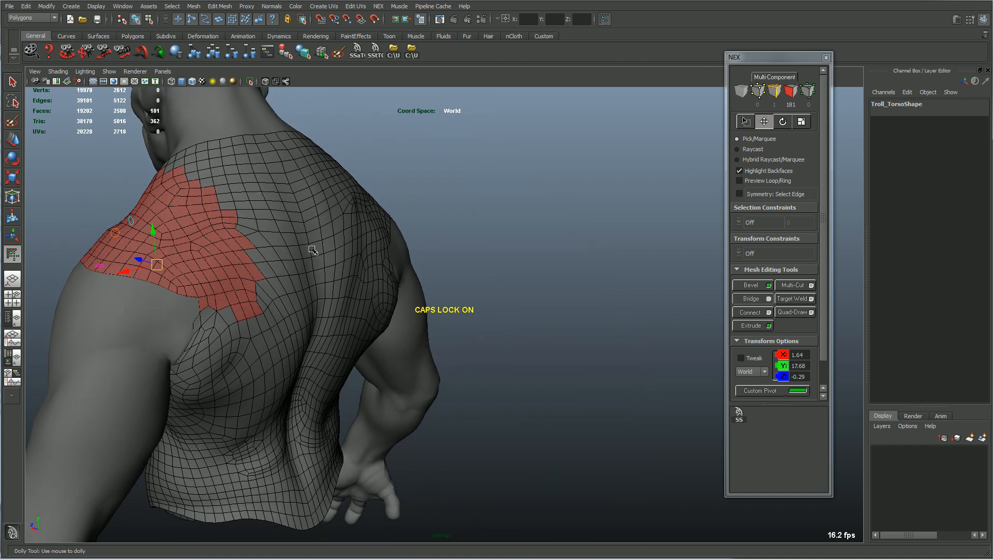
alt+middle_drag(356, 244, 274, 240)
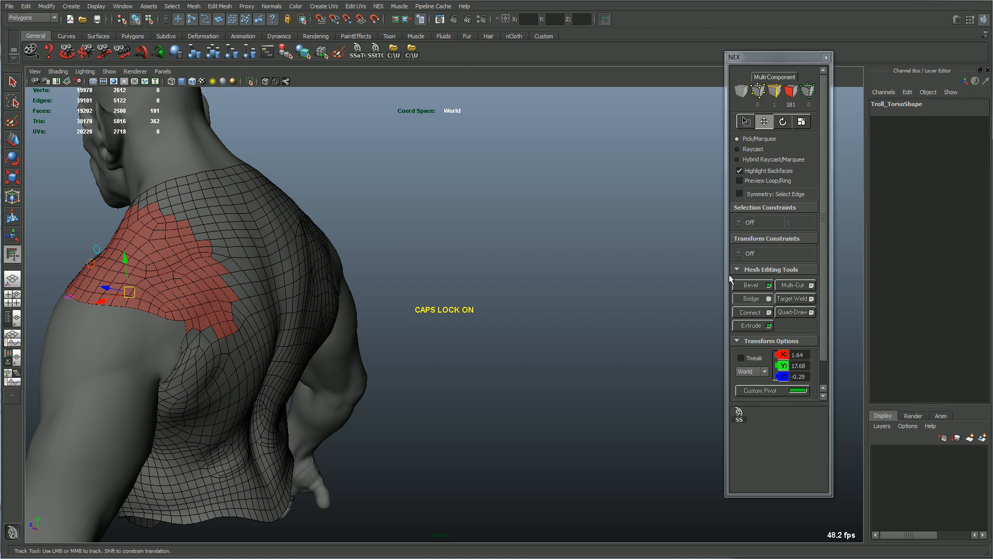
alt+drag(485, 285, 442, 301)
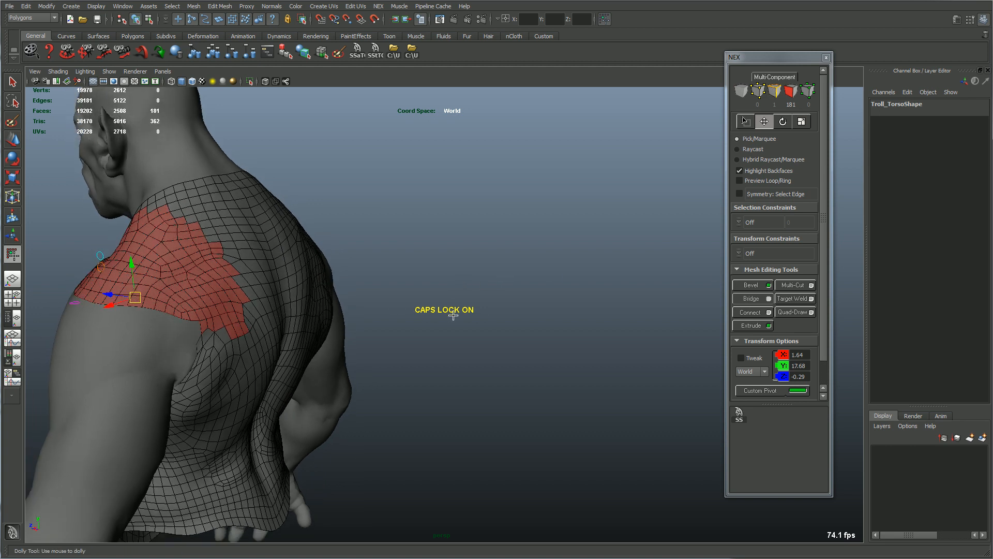
Turn caps lock mode off and select a strip of six faces running down the left pectoral
key(Caps_Lock)
alt+drag(506, 290, 638, 292)
alt+middle_drag(638, 293, 512, 233)
alt+right_drag(512, 233, 579, 274)
click(482, 270)
alt+middle_drag(486, 279, 482, 326)
shift+double_click(437, 187)
Extend the selection from a right pectoral face to every face of the troll's torso, and clear the selection
alt+right_drag(538, 269, 373, 265)
alt+middle_drag(373, 264, 447, 275)
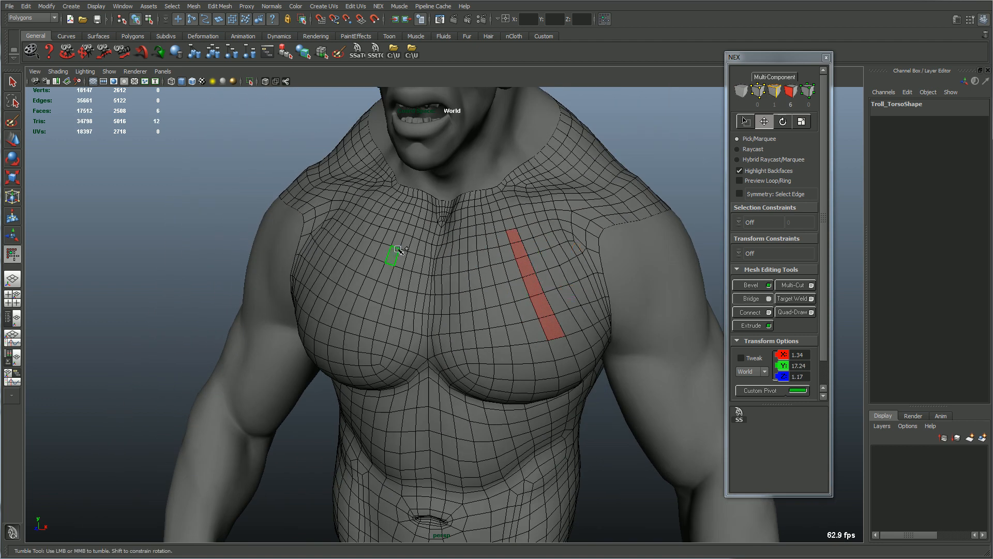
alt+right_drag(512, 296, 393, 348)
shift+click(395, 350)
shift+double_click(396, 354)
alt+right_drag(518, 331, 448, 298)
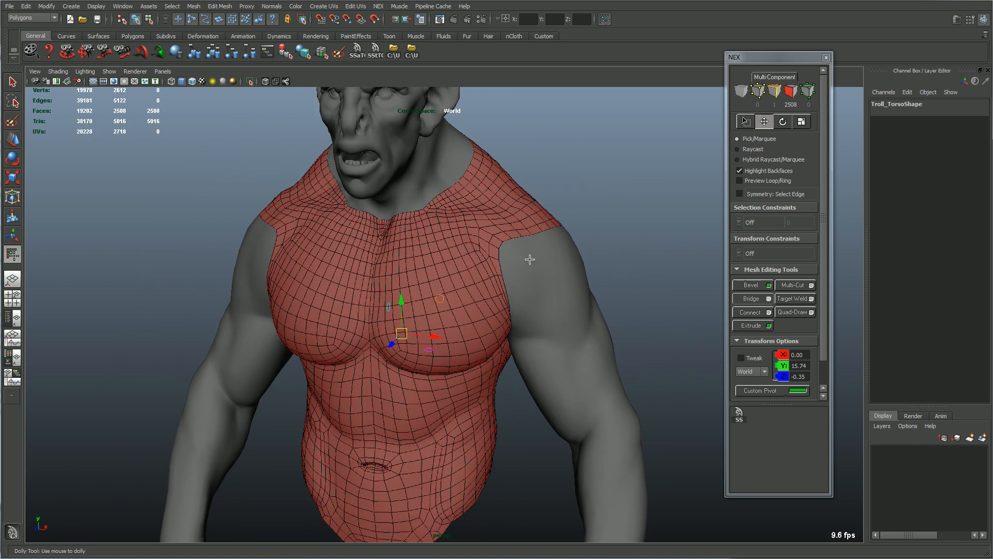
alt+right_drag(531, 259, 560, 264)
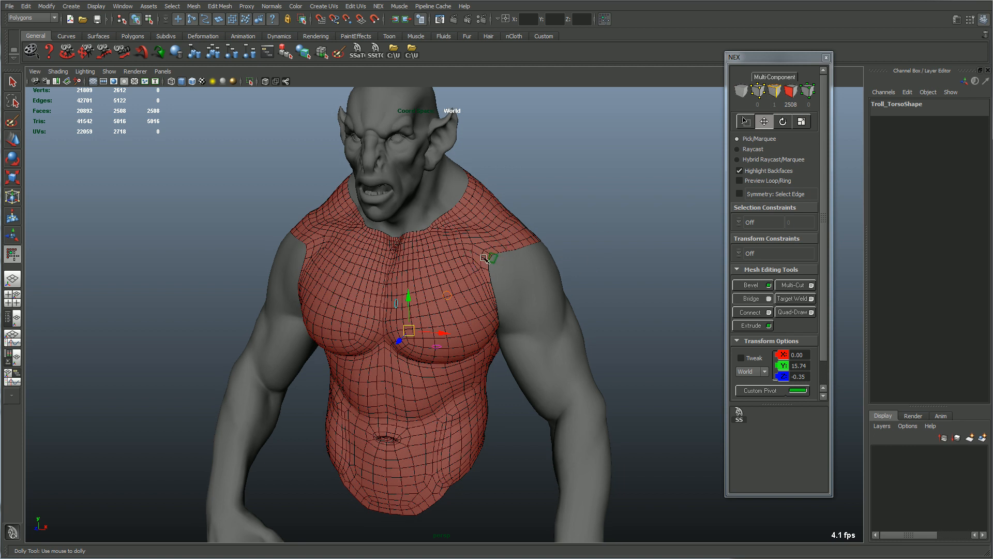
alt+right_drag(488, 273, 522, 239)
click(620, 192)
Leave the NEX tool, remove the troll from the viewport and create a polygon cube at the origin
alt+right_drag(450, 262, 566, 294)
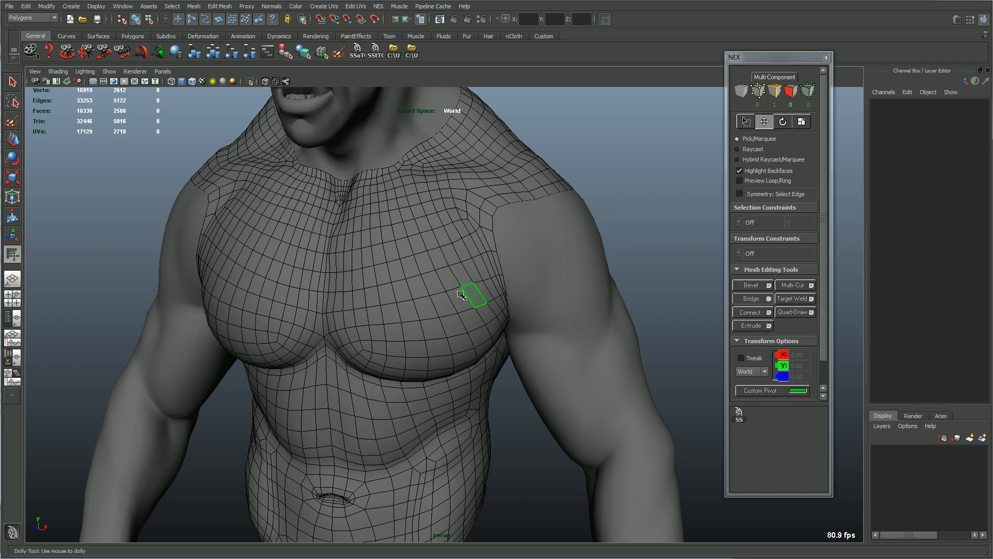
key(w)
click(443, 226)
alt+right_drag(444, 226, 342, 269)
alt+middle_drag(540, 360, 525, 122)
click(621, 402)
alt+middle_drag(487, 337, 489, 210)
right_click(419, 328)
shift+right_click(428, 321)
shift+right_drag(428, 322, 429, 346)
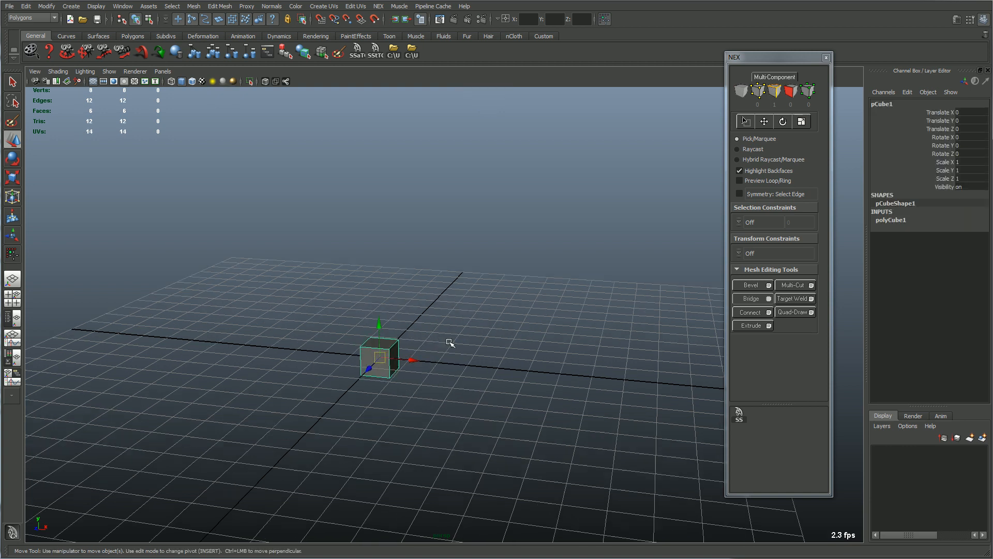
Enter NEX multi-component editing on the cube and delete its top face
key(f)
alt+drag(442, 339, 432, 358)
right_drag(459, 317, 459, 353)
click(540, 254)
key(Delete)
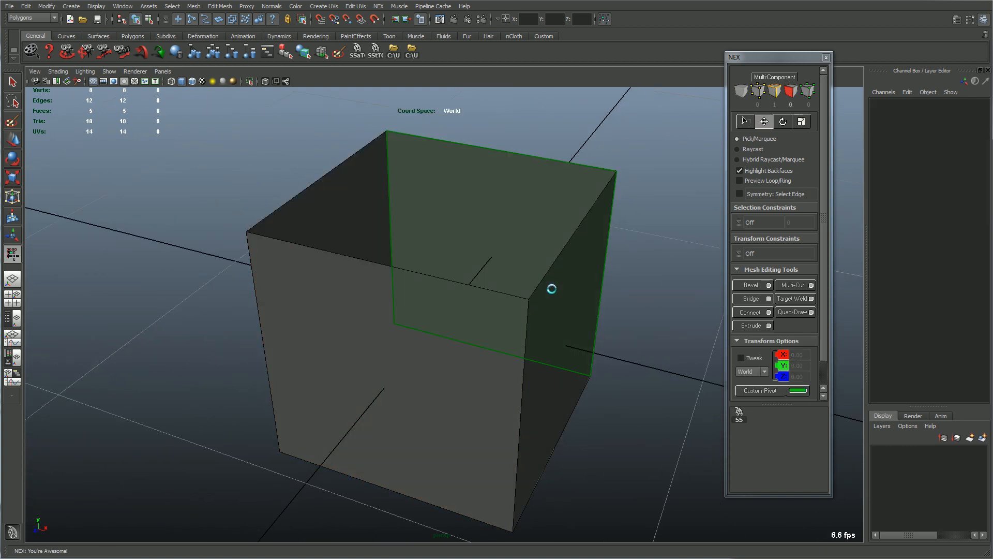
Extrude the open box's +X rim edge outward twice and upward once, ending at X 1.75, Y 1.48
click(549, 271)
alt+drag(578, 277, 443, 242)
alt+right_drag(444, 243, 505, 271)
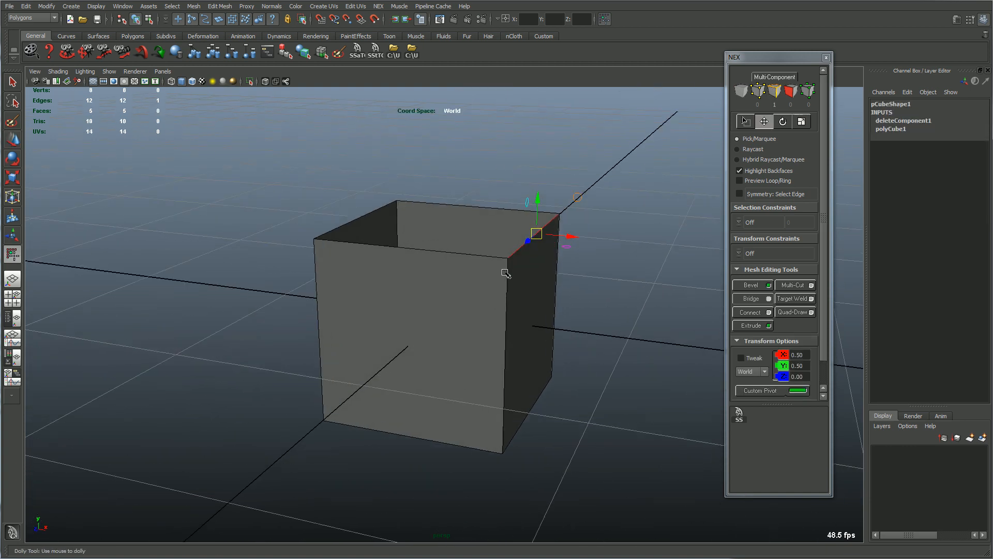
alt+middle_drag(506, 271, 464, 282)
alt+right_drag(488, 256, 537, 280)
alt+drag(537, 280, 422, 290)
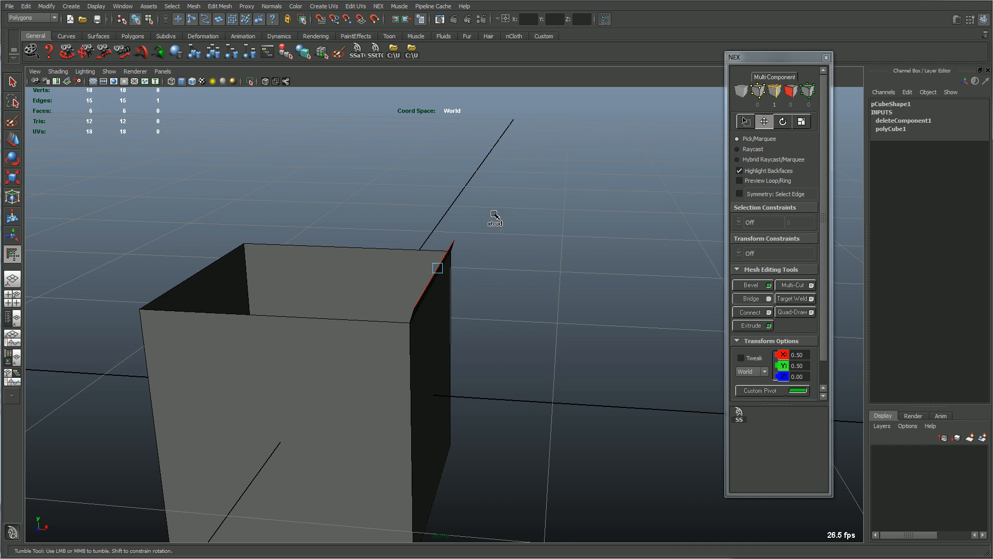
shift+drag(476, 243, 640, 226)
alt+middle_drag(549, 260, 452, 257)
shift+drag(434, 227, 610, 170)
alt+right_drag(635, 223, 456, 223)
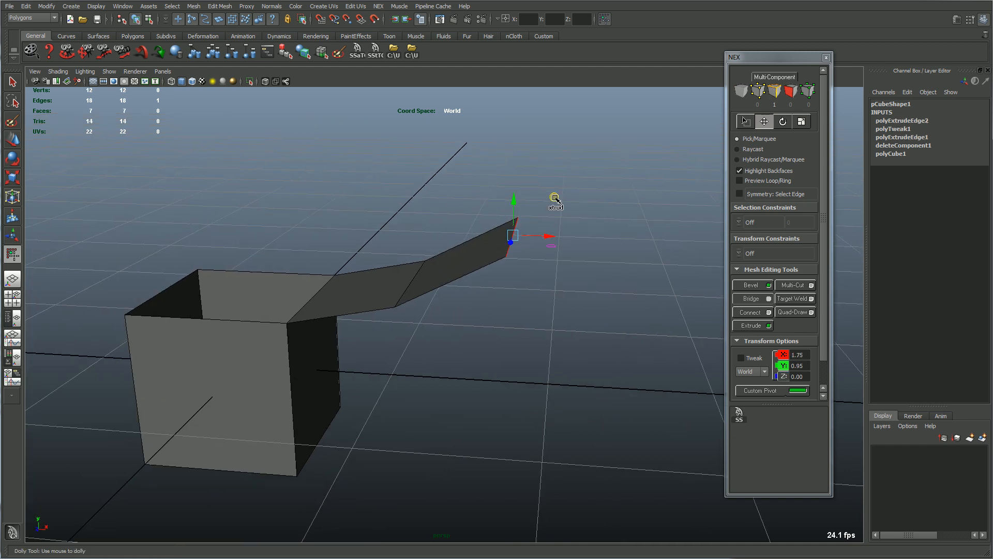
shift+drag(514, 203, 539, 117)
Select the box's bottom edge on the -X side and move it without grabbing the manipulator
alt+drag(641, 258, 487, 246)
alt+drag(254, 323, 325, 309)
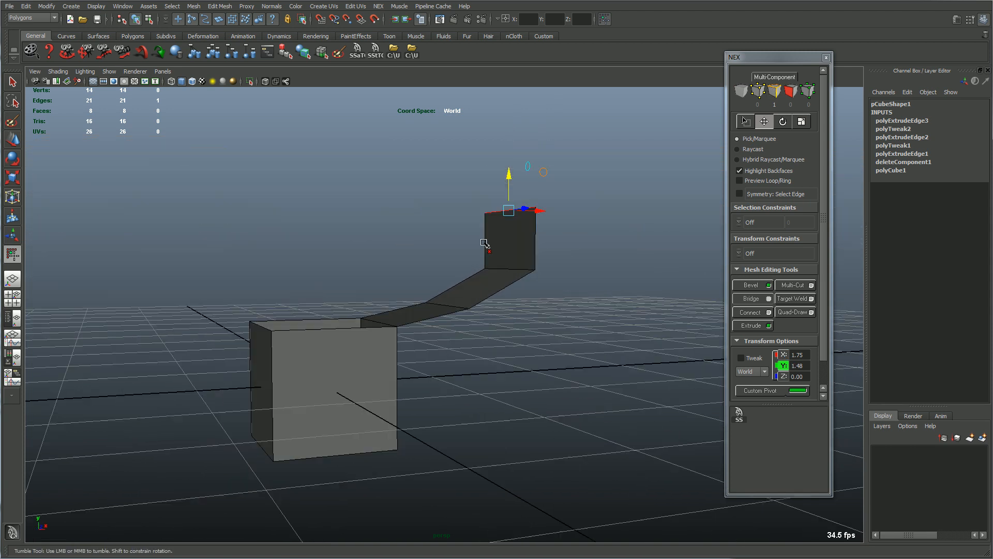
alt+middle_drag(324, 309, 390, 259)
alt+right_drag(390, 259, 480, 274)
click(355, 406)
alt+drag(398, 381, 405, 334)
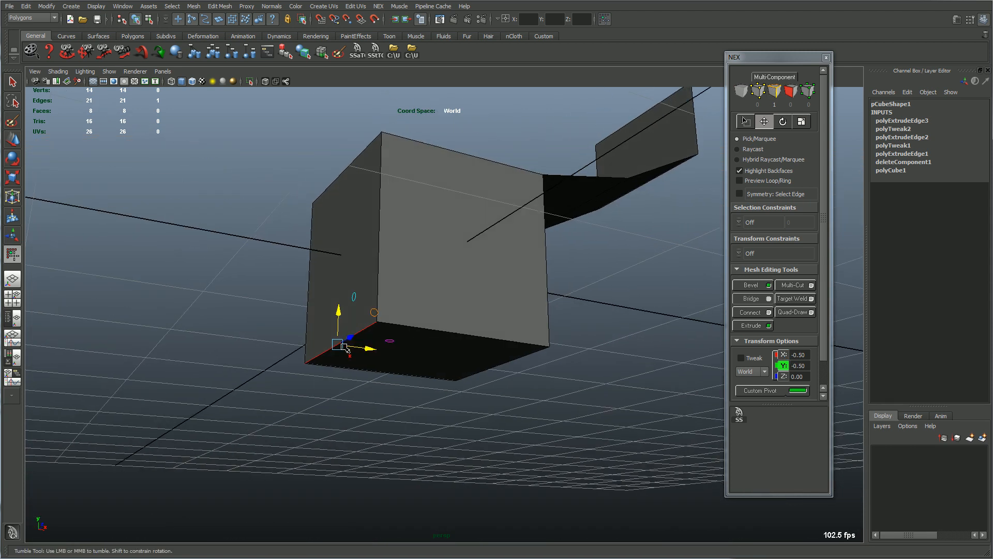
alt+drag(350, 349, 454, 354)
alt+middle_drag(454, 355, 468, 304)
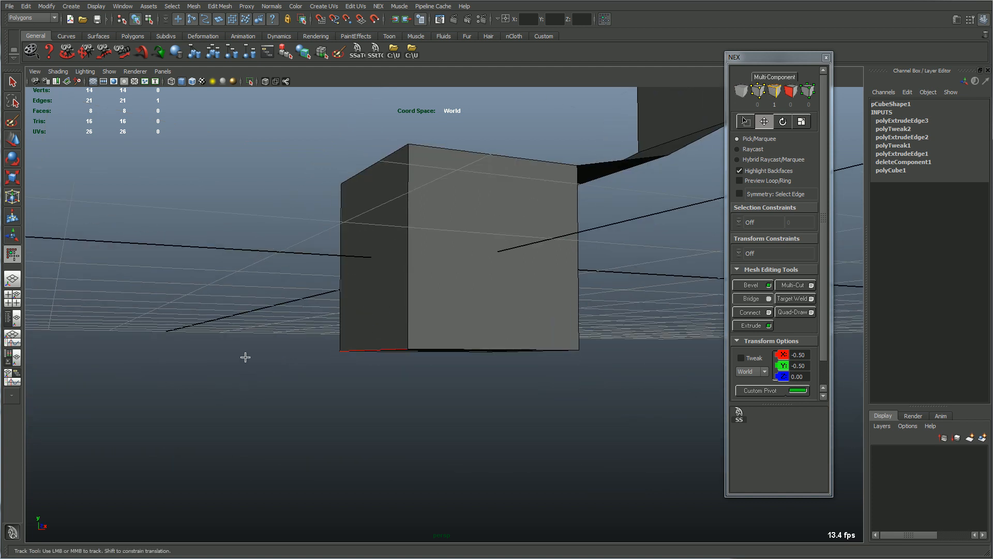
middle_drag(238, 353, 155, 395)
Nudge the box's bottom -X edge slightly inward to about X -0.47 from empty viewport space
alt+drag(296, 344, 260, 357)
alt+middle_drag(259, 357, 318, 337)
alt+right_drag(317, 337, 393, 321)
alt+middle_drag(492, 293, 458, 318)
alt+drag(458, 318, 385, 327)
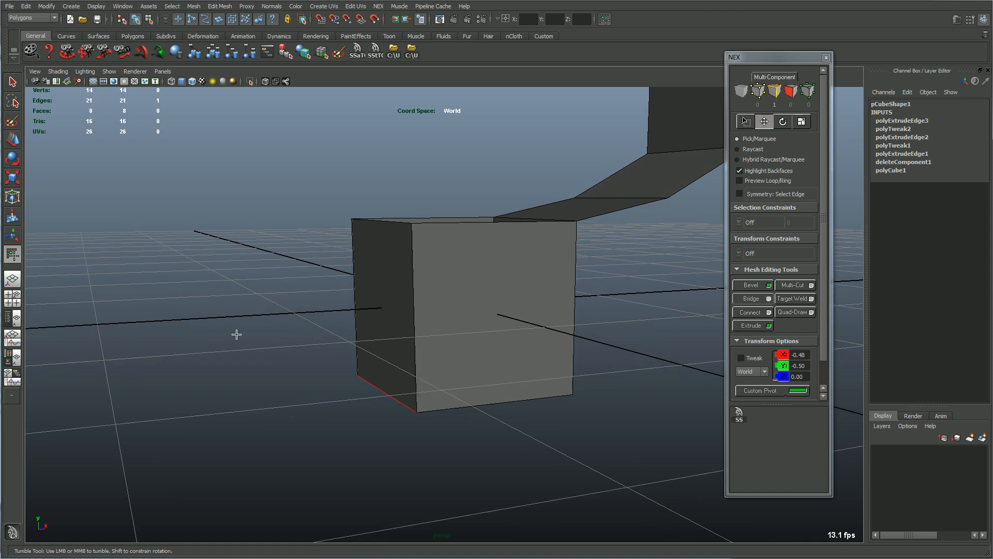
middle_drag(198, 342, 209, 339)
drag(288, 333, 394, 324)
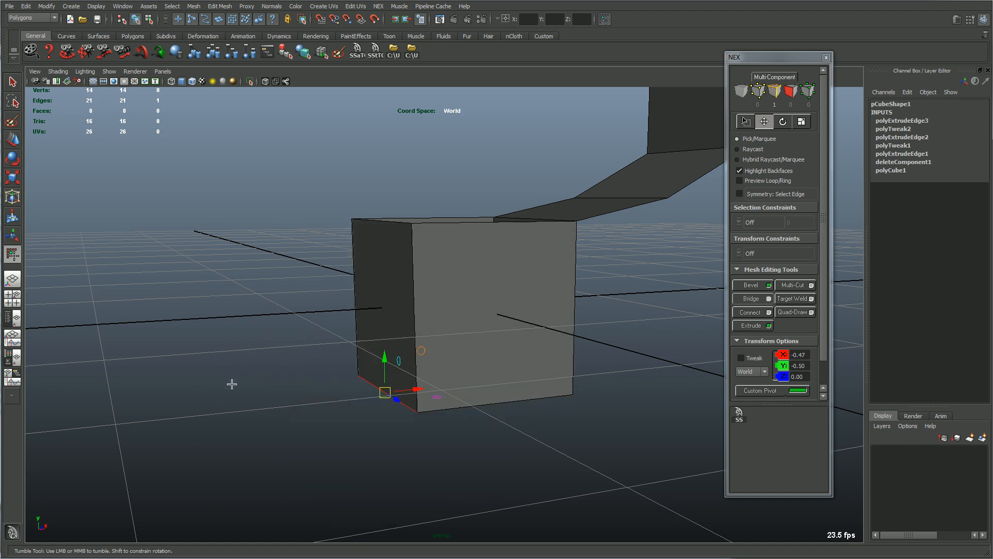
Move the bottom -X edge up and inward to about X -0.41, Y -0.44 with axis-constrained moves
middle_drag(230, 373, 234, 344)
alt+drag(262, 391, 246, 394)
mouse_move(417, 433)
shift+middle_down()
mouse_move(443, 432)
mouse_move(430, 433)
shift+middle_up()
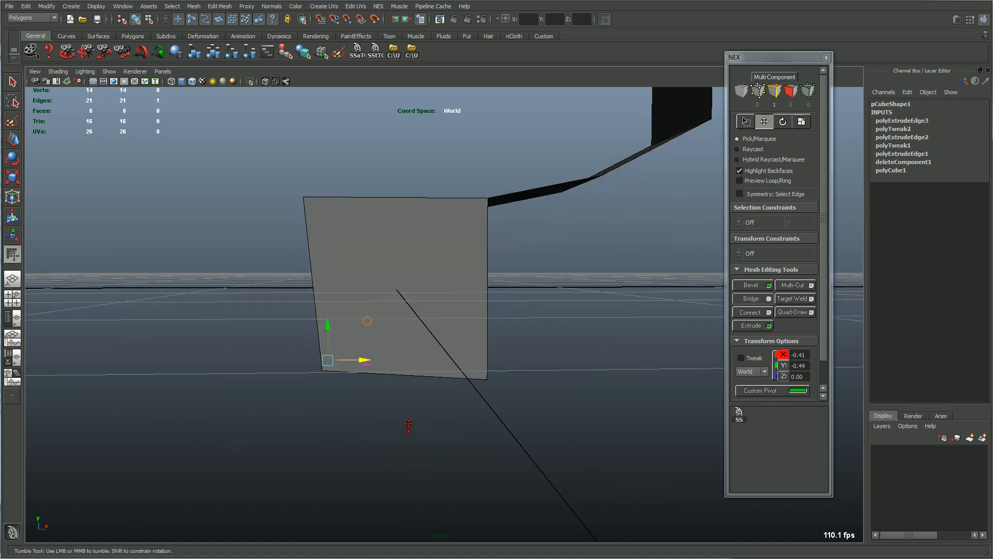
Lower the bottom -X edge along the Y axis to about Y -0.54
alt+drag(241, 389, 319, 428)
alt+right_drag(318, 428, 352, 418)
alt+middle_drag(351, 417, 319, 364)
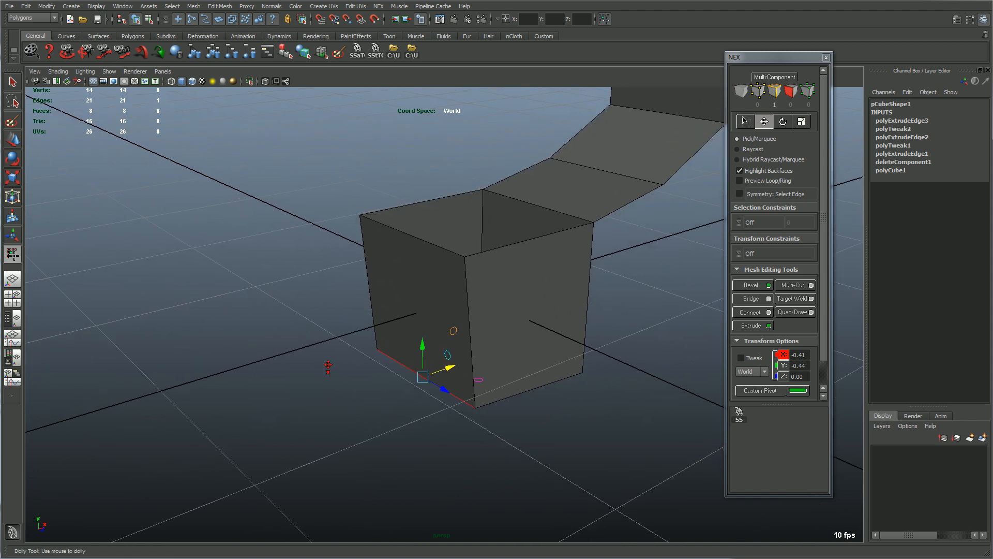
alt+right_drag(319, 364, 357, 372)
middle_drag(336, 388, 337, 409)
alt+drag(341, 408, 274, 413)
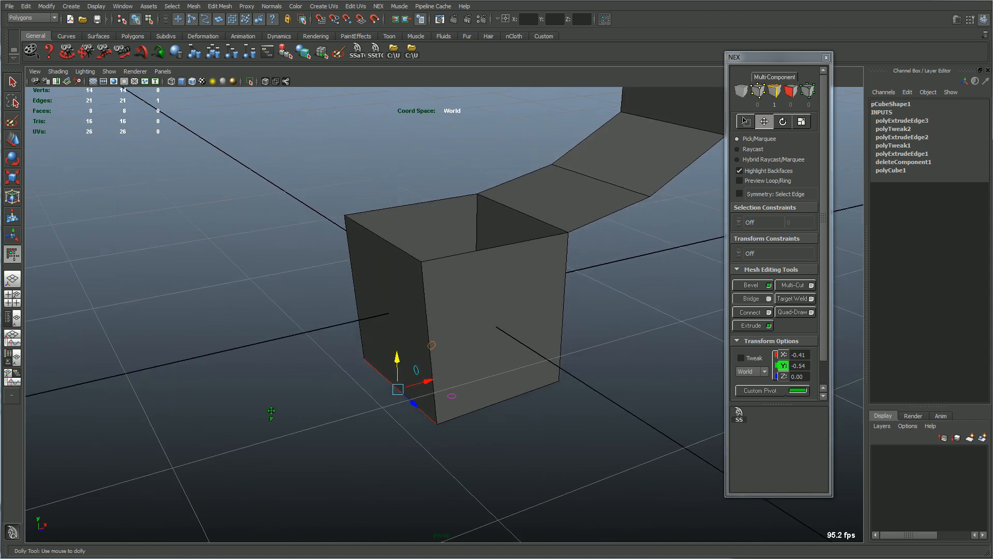
Slide the bottom -X edge outward along X to about -0.62, adjust it once more and clear the selection
alt+middle_drag(293, 399, 283, 410)
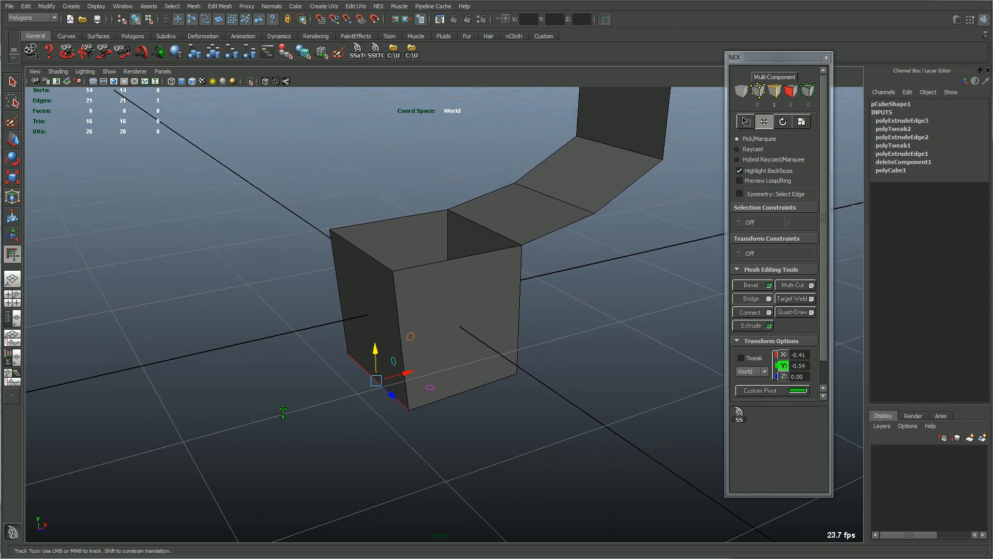
alt+drag(537, 371, 508, 393)
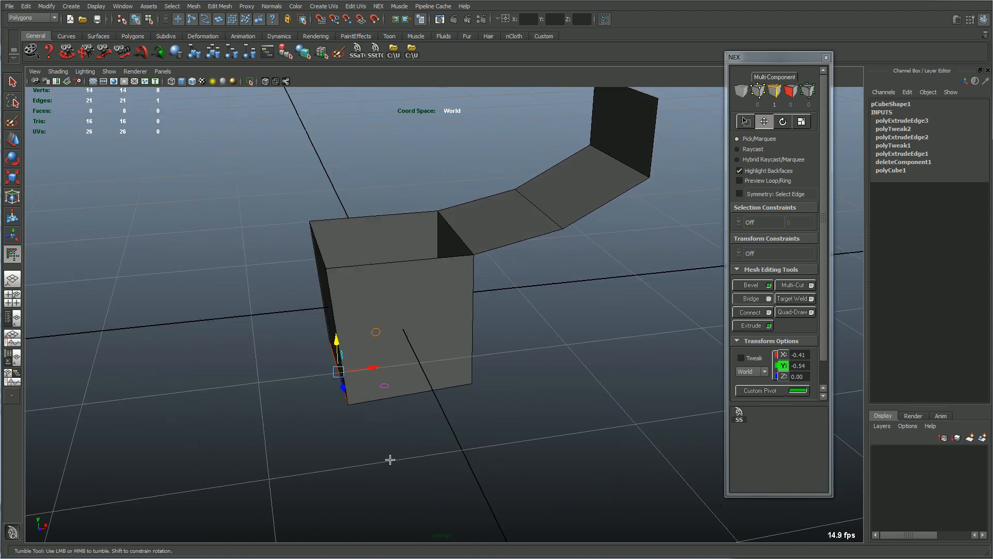
shift+middle_drag(395, 457, 368, 468)
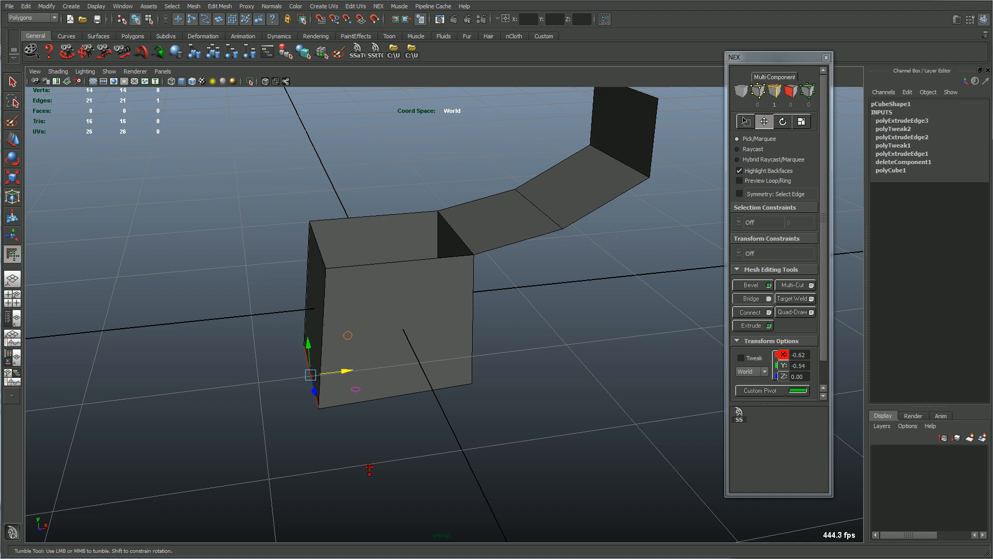
shift+middle_drag(253, 463, 303, 455)
click(557, 447)
alt+middle_drag(384, 437, 480, 418)
alt+right_drag(481, 418, 379, 423)
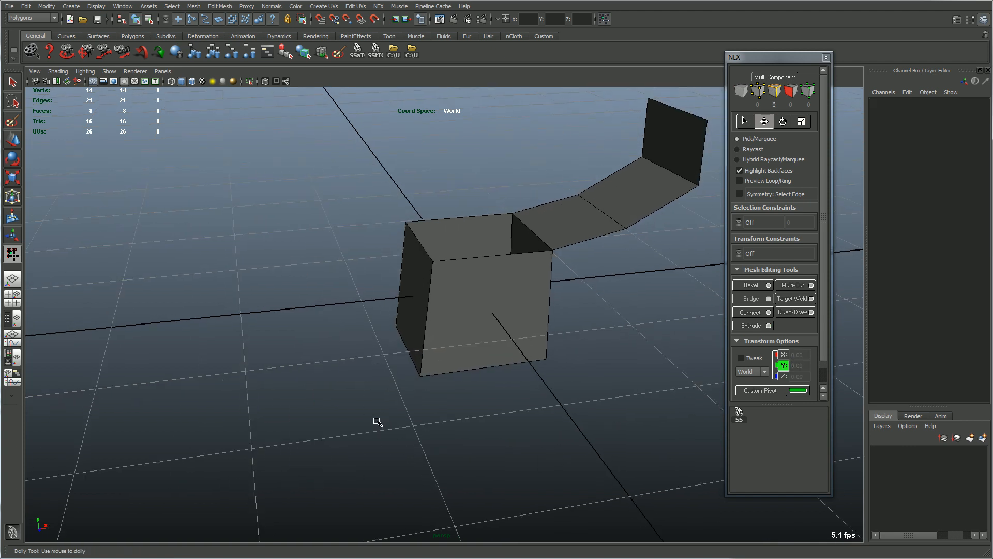
Raise the box's bottom -X edge slightly along Y, and freely move the extruded strip's top edge up and toward the box
mouse_move(385, 356)
shift+middle_down()
mouse_move(380, 410)
mouse_move(379, 346)
shift+middle_up()
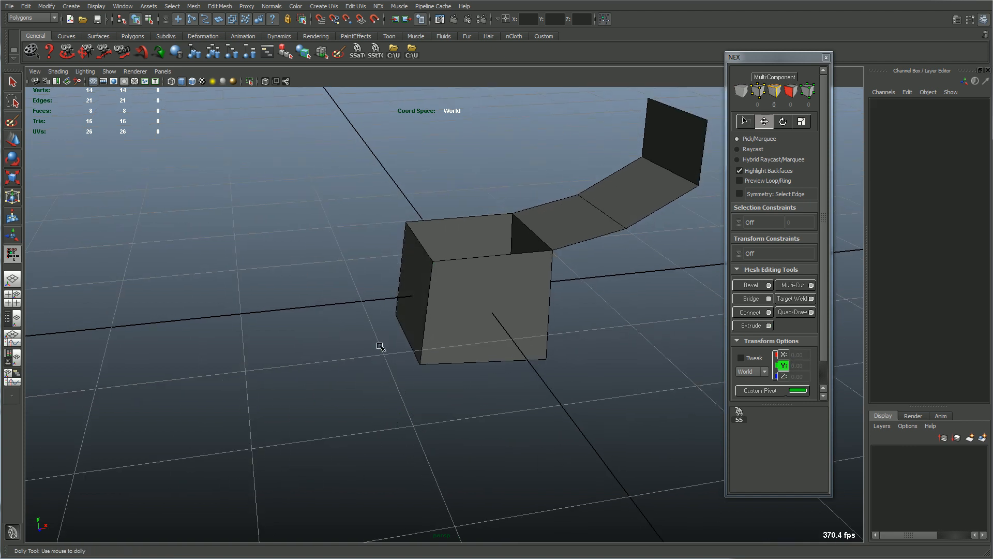
alt+middle_drag(605, 223, 531, 302)
shift+middle_drag(572, 232, 559, 274)
alt+drag(559, 275, 460, 266)
click(459, 264)
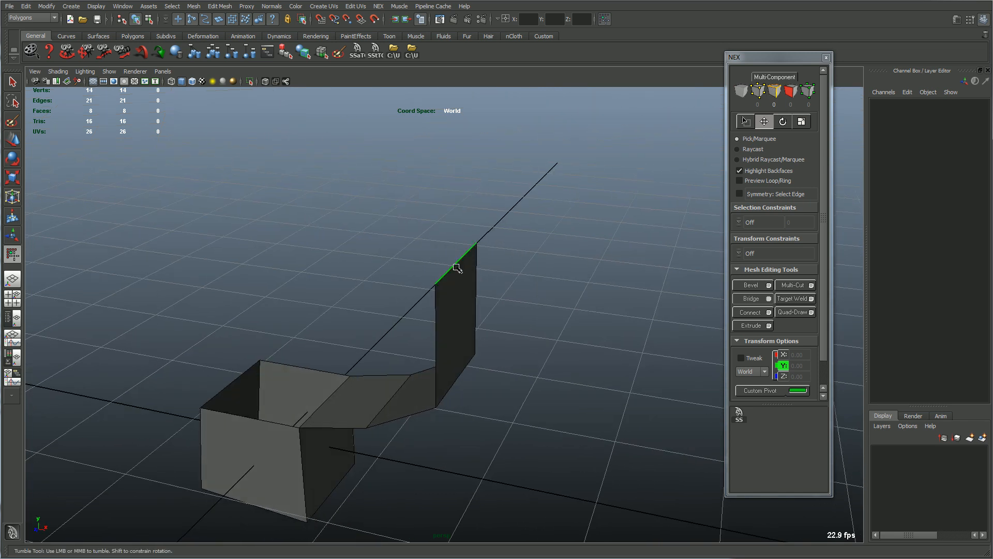
click(457, 262)
click(621, 315)
alt+drag(551, 308, 530, 305)
middle_drag(434, 264, 366, 200)
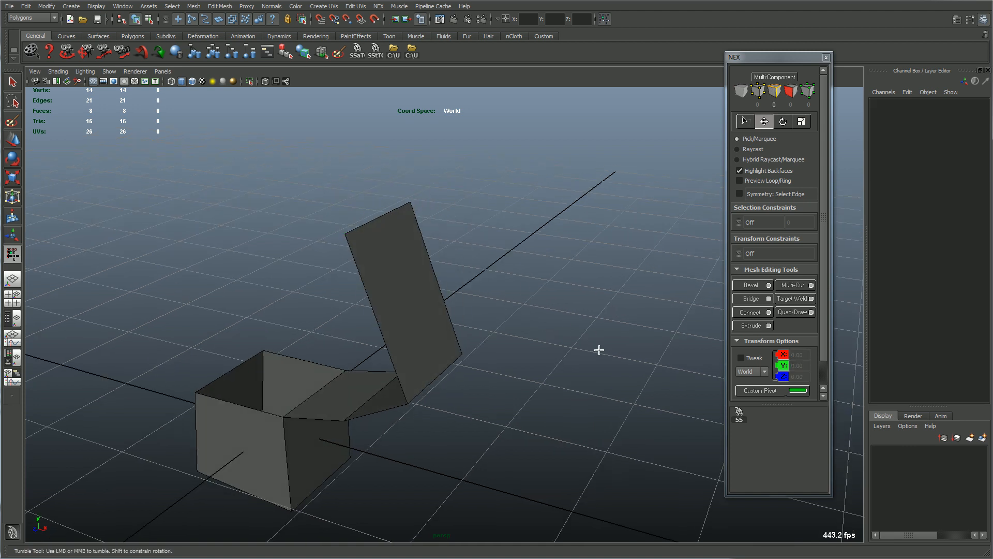
Delete the box object and create a polygon sphere at the origin
alt+middle_drag(537, 359, 595, 279)
key(w)
click(326, 399)
key(Delete)
shift+right_drag(337, 379, 364, 365)
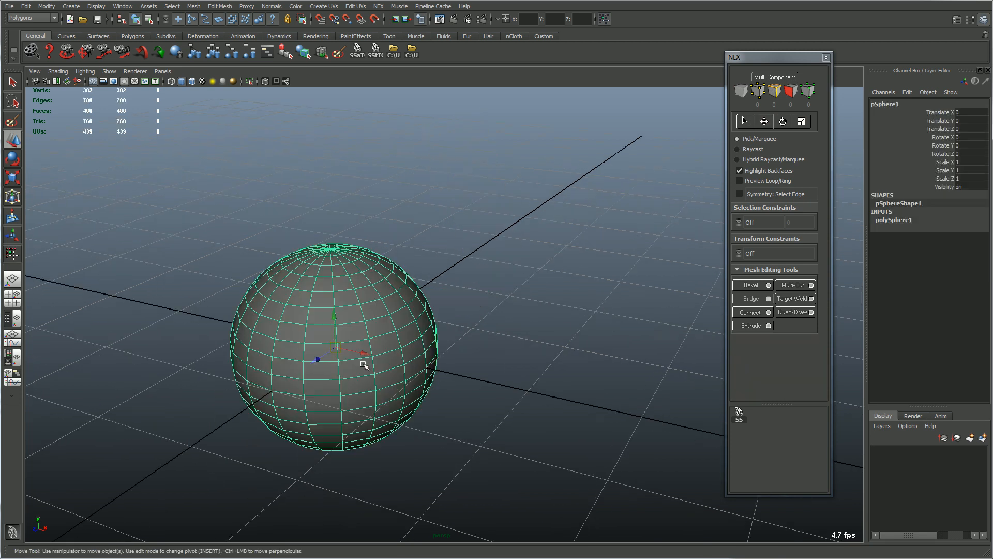
Switch the sphere to multi-component mode and delete one face on its upper front
alt+right_drag(301, 376, 460, 369)
alt+middle_drag(399, 346, 611, 307)
right_drag(501, 303, 502, 380)
alt+middle_drag(504, 379, 415, 328)
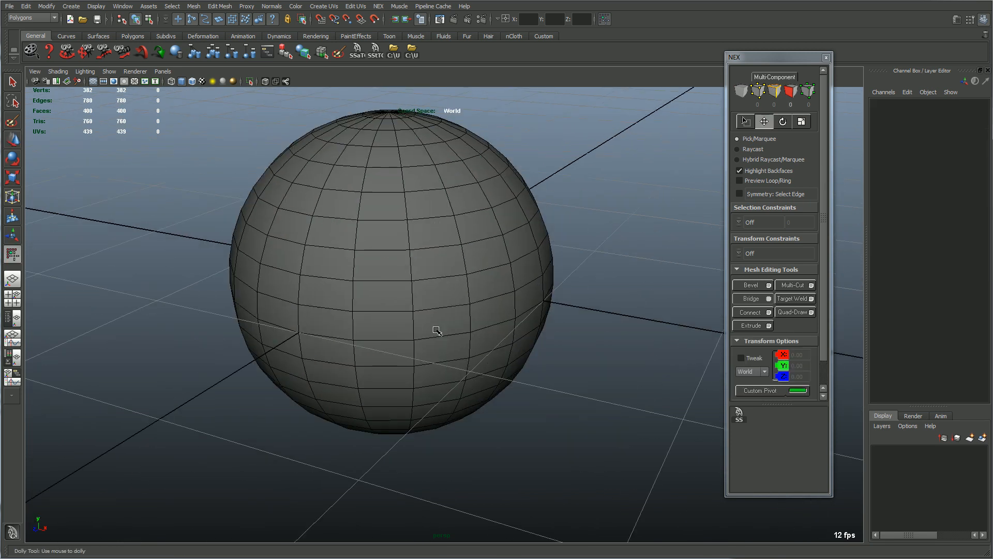
alt+right_drag(414, 328, 569, 326)
alt+middle_drag(475, 305, 487, 325)
alt+right_drag(545, 299, 446, 286)
alt+middle_drag(470, 270, 476, 314)
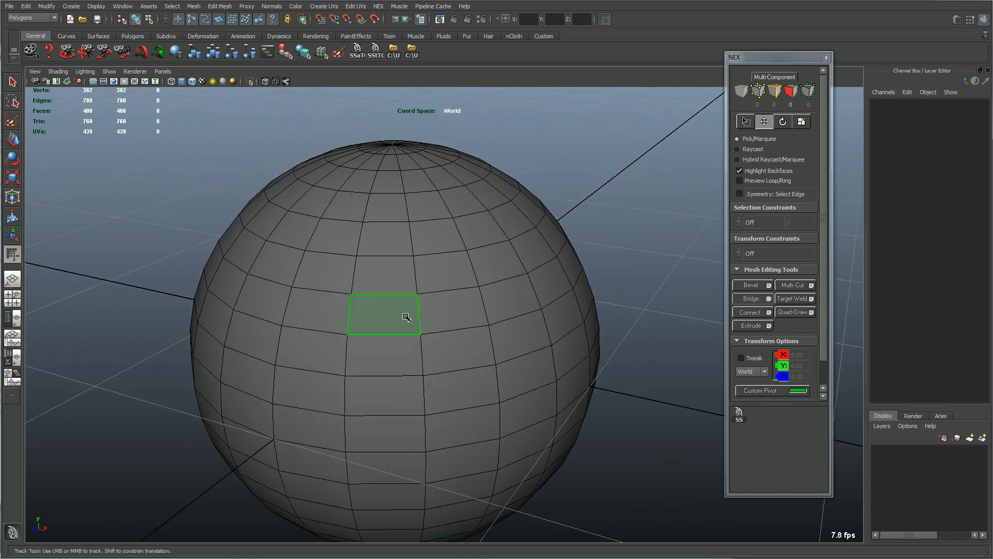
click(464, 317)
key(Delete)
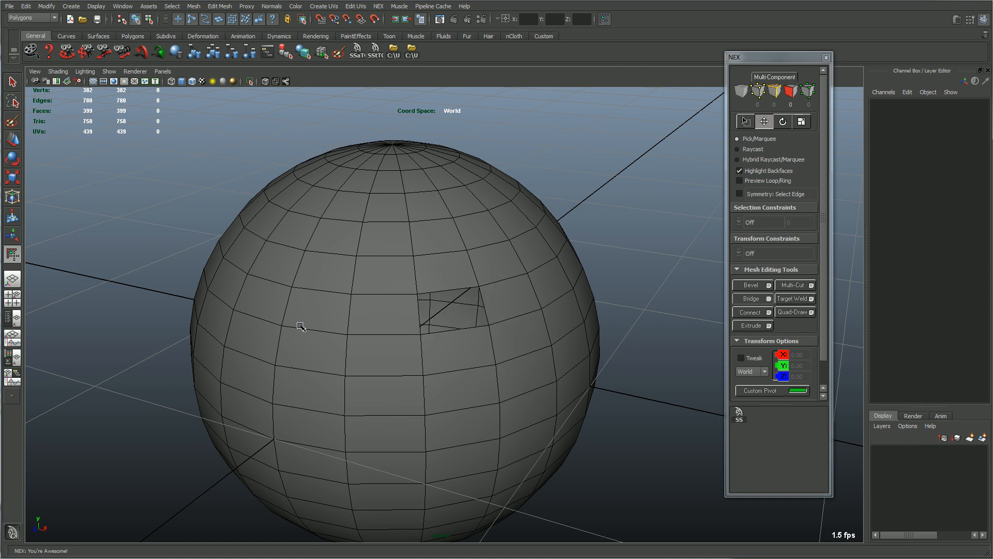
Delete three more separate faces across the front of the sphere
click(584, 293)
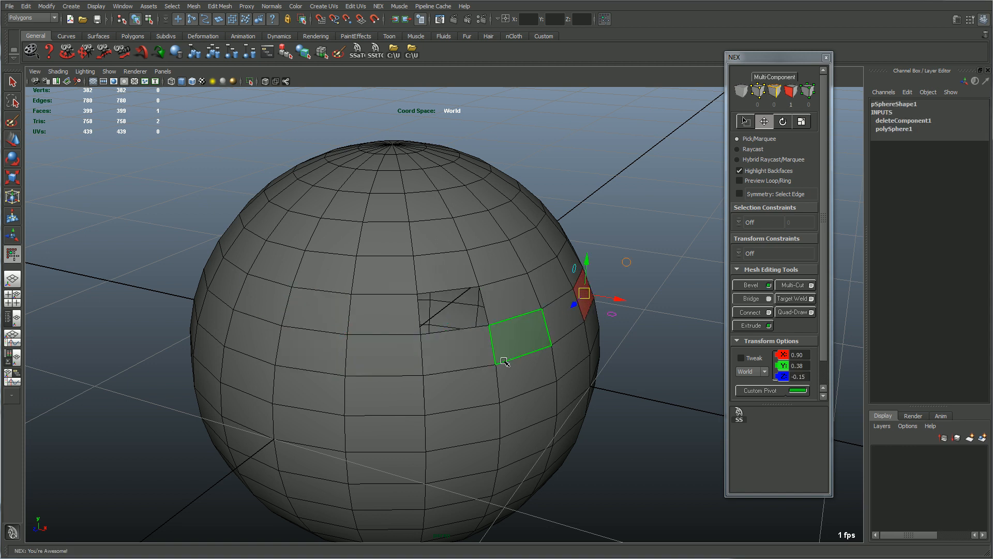
click(638, 391)
click(481, 396)
key(Delete)
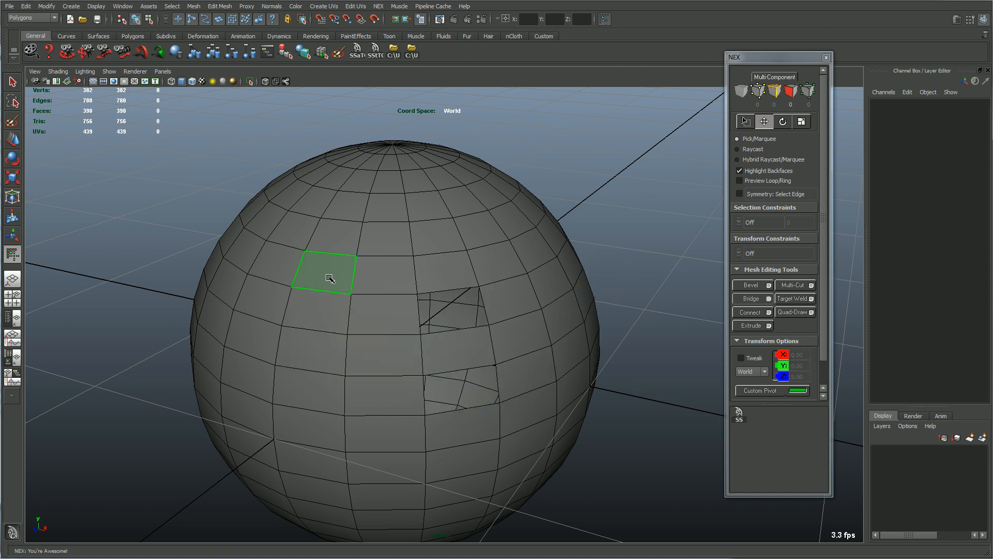
click(317, 279)
key(Delete)
click(253, 347)
key(Delete)
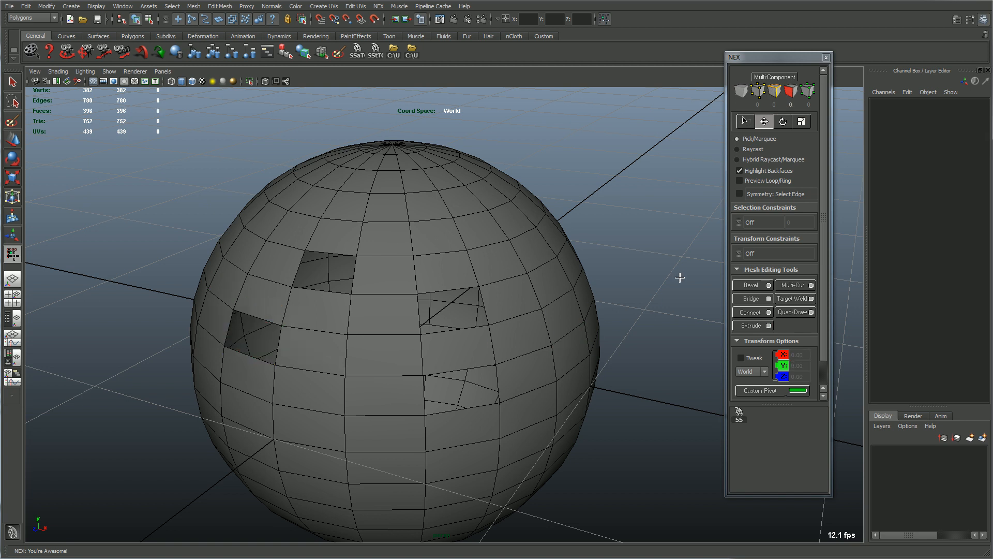
Select the full horizontal edge loop at Y -0.31 on the sphere's lower half and delete it together with its vertices
alt+drag(588, 332, 505, 268)
alt+drag(414, 378, 419, 327)
alt+right_drag(419, 328, 443, 355)
alt+middle_drag(444, 355, 519, 285)
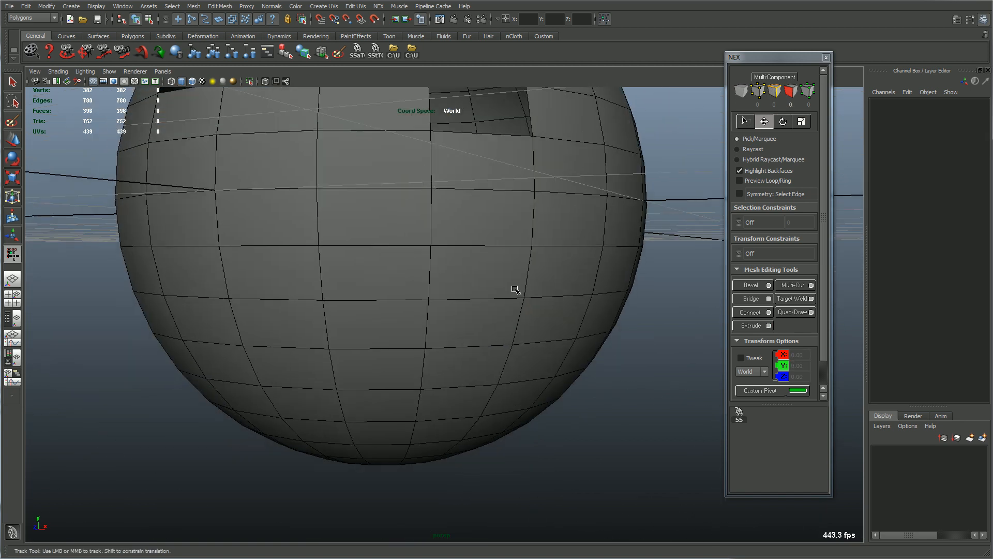
double_click(476, 306)
alt+right_drag(558, 328, 499, 340)
alt+middle_drag(500, 339, 520, 341)
alt+right_drag(520, 341, 553, 342)
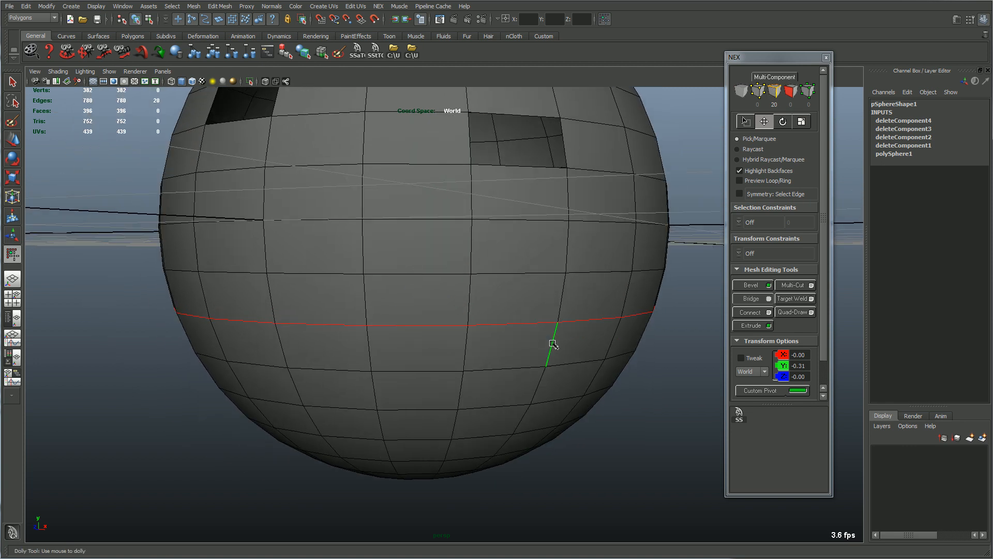
key(ctrl+Delete)
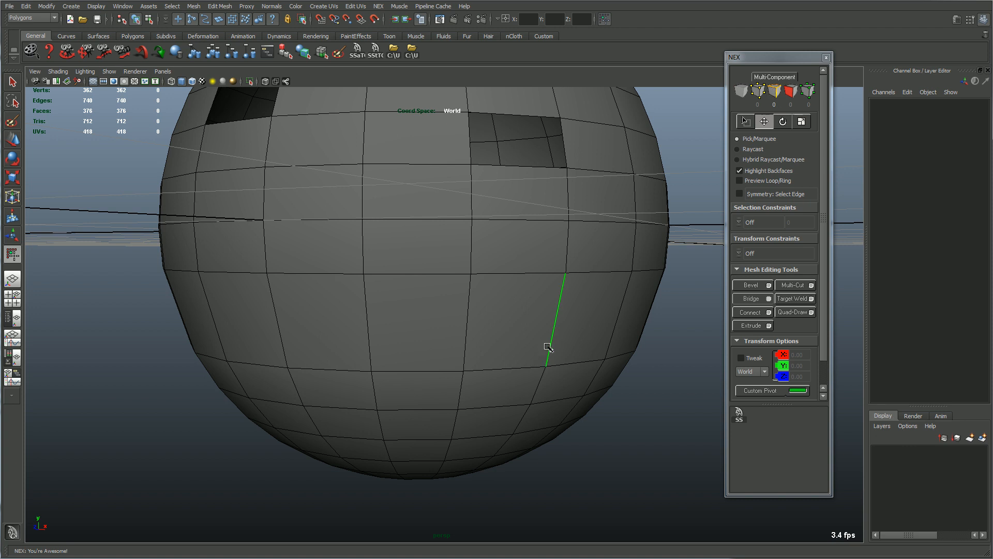
Undo the loop deletion, try deleting only its edges so the vertices stay in place, and undo that too
alt+right_drag(547, 340, 558, 350)
key(ctrl+z)
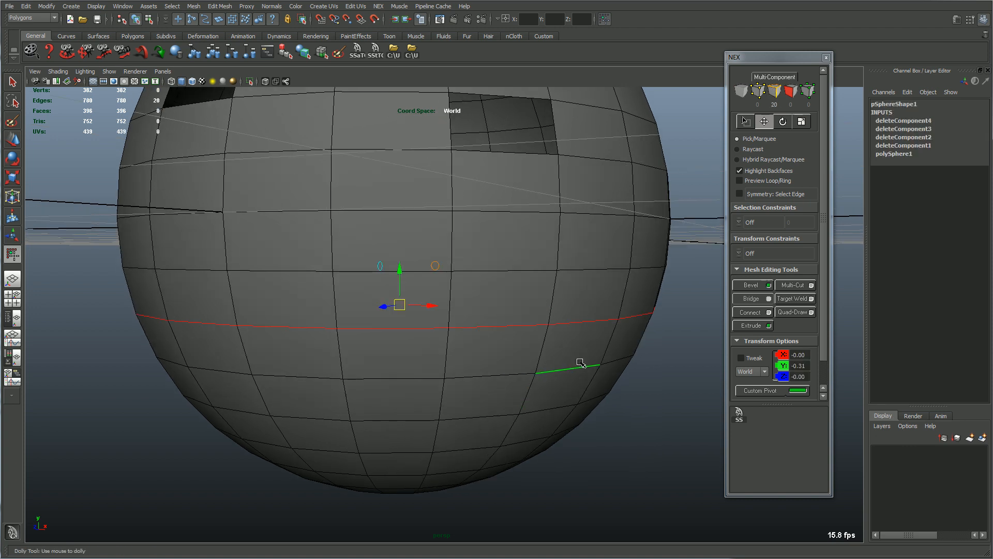
key(ctrl+Delete)
right_drag(551, 346, 539, 335)
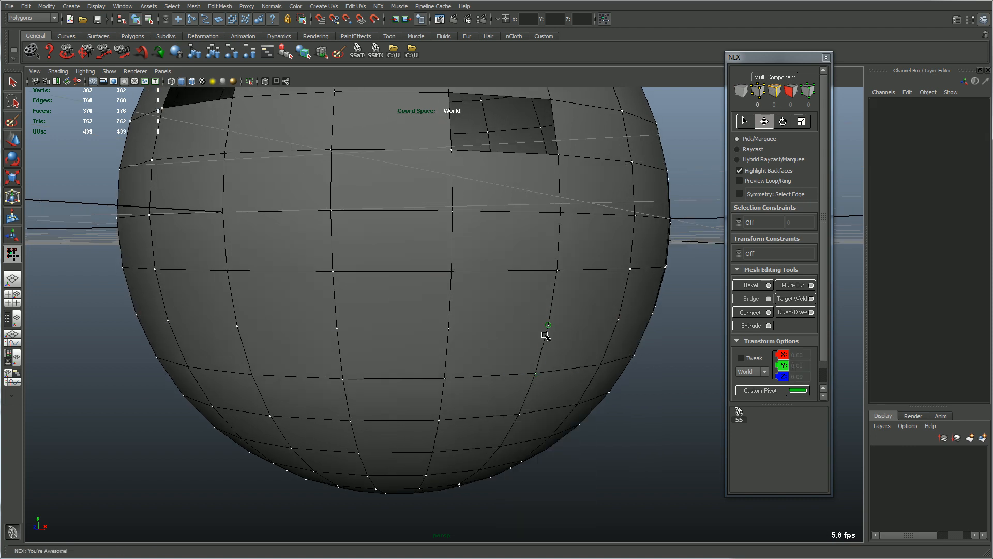
key(ctrl+z)
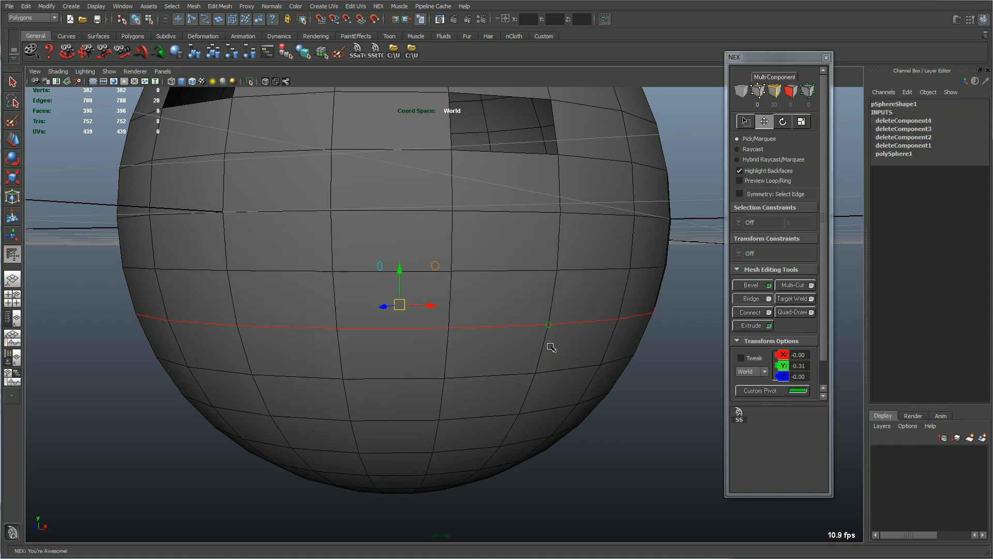
Delete the selected edge loop on the lower half again, including its vertices
key(ctrl+Delete)
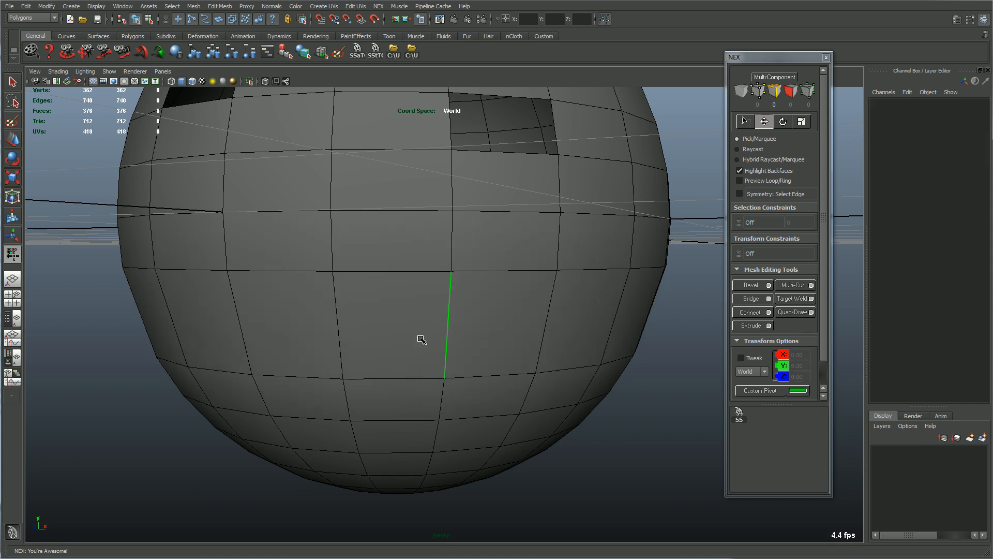
alt+right_drag(501, 345, 386, 342)
alt+middle_drag(466, 346, 455, 303)
alt+right_drag(454, 304, 445, 335)
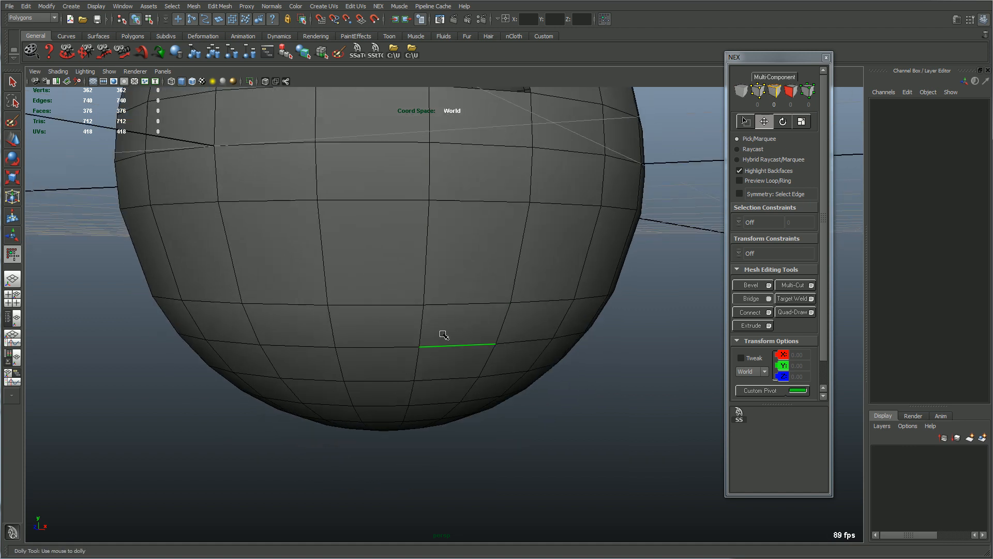
Delete two adjacent faces from the sphere's widened lower band, leaving the six border edges of the hole selected
alt+middle_drag(418, 304, 355, 292)
click(331, 254)
shift+click(453, 285)
key(Delete)
alt+drag(528, 326, 501, 354)
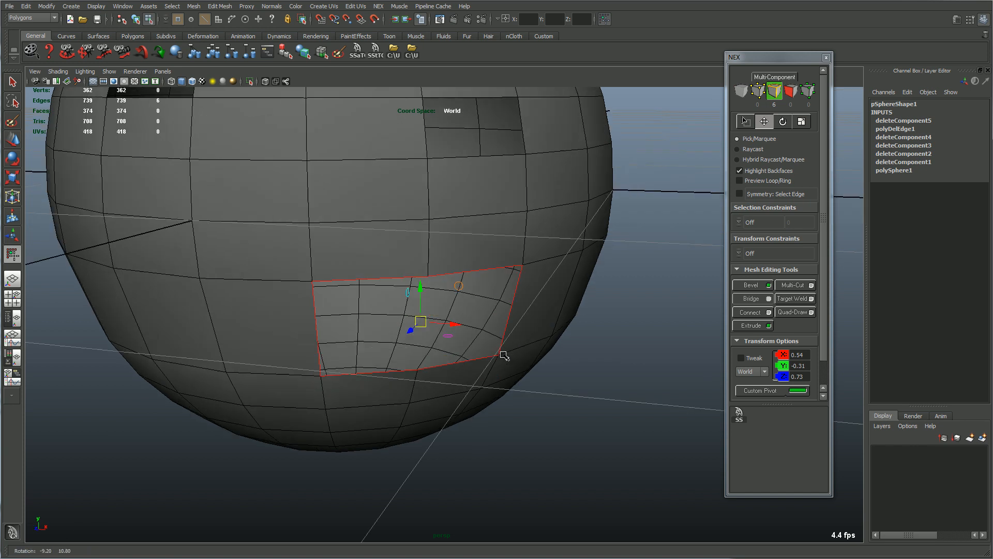
Return the sphere to object mode and frame it in the view
alt+right_drag(501, 355, 397, 349)
alt+drag(397, 349, 414, 351)
alt+middle_drag(498, 348, 370, 378)
alt+right_drag(370, 378, 377, 312)
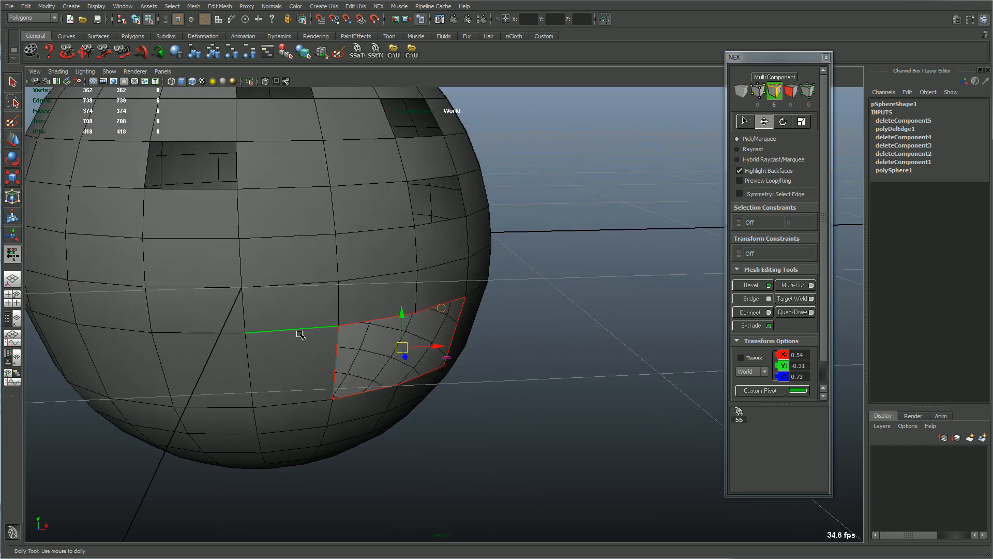
alt+drag(436, 360, 362, 360)
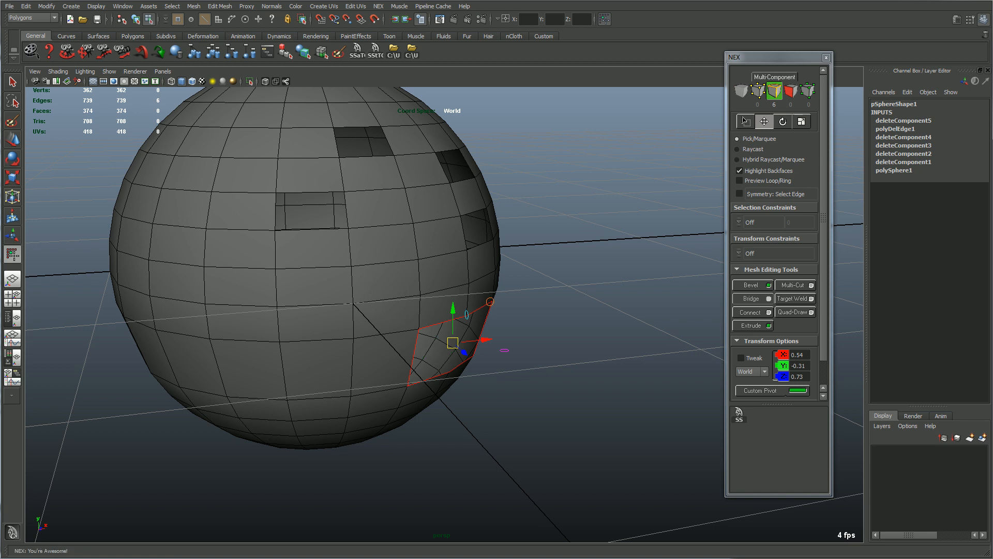
alt+drag(378, 353, 295, 334)
key(F8)
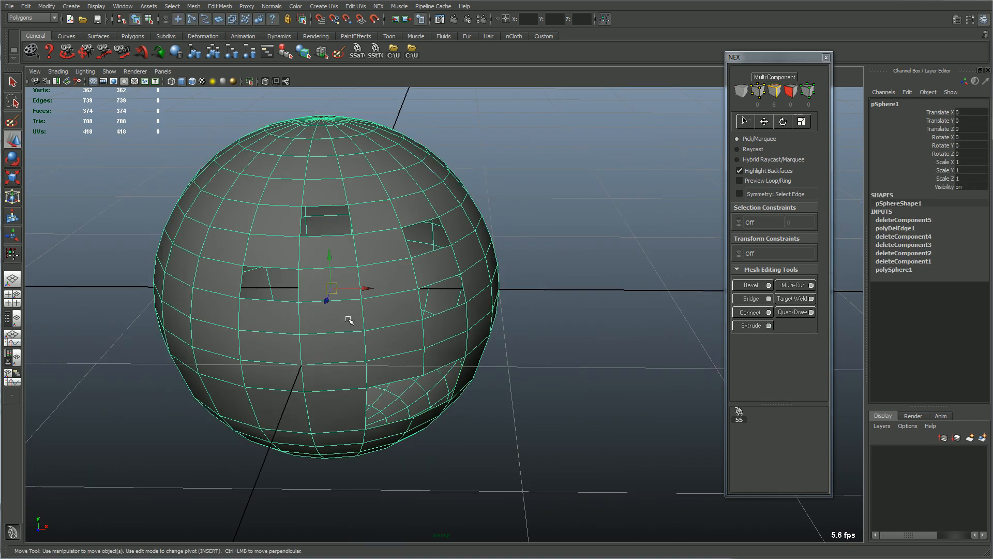
key(f)
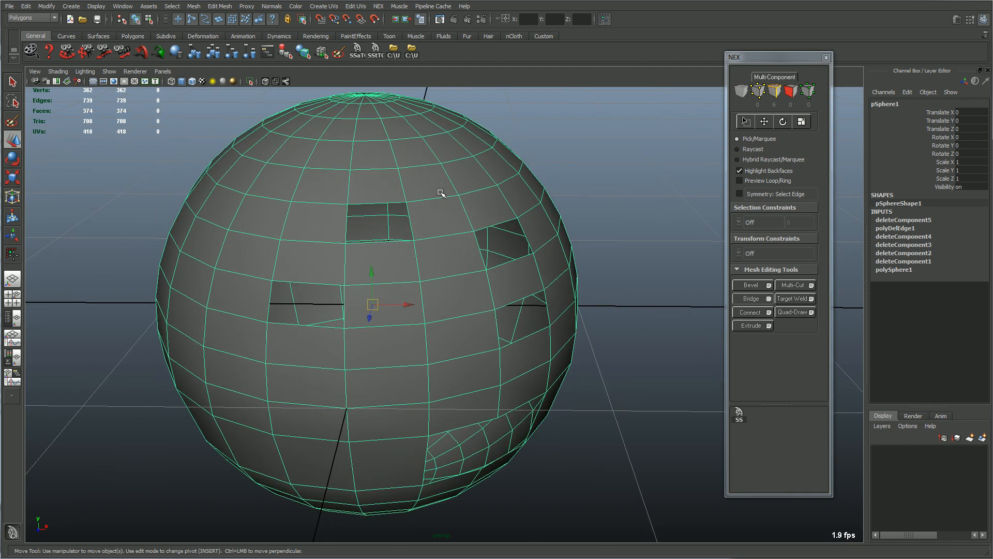
alt+drag(429, 203, 466, 223)
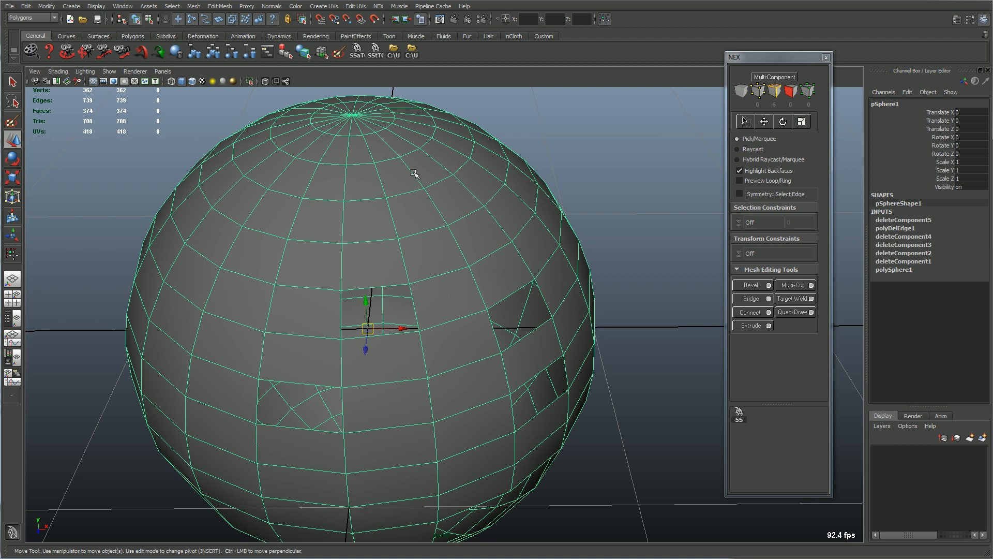
Review the General category of the NEX options and close the dialog without changing anything
click(378, 6)
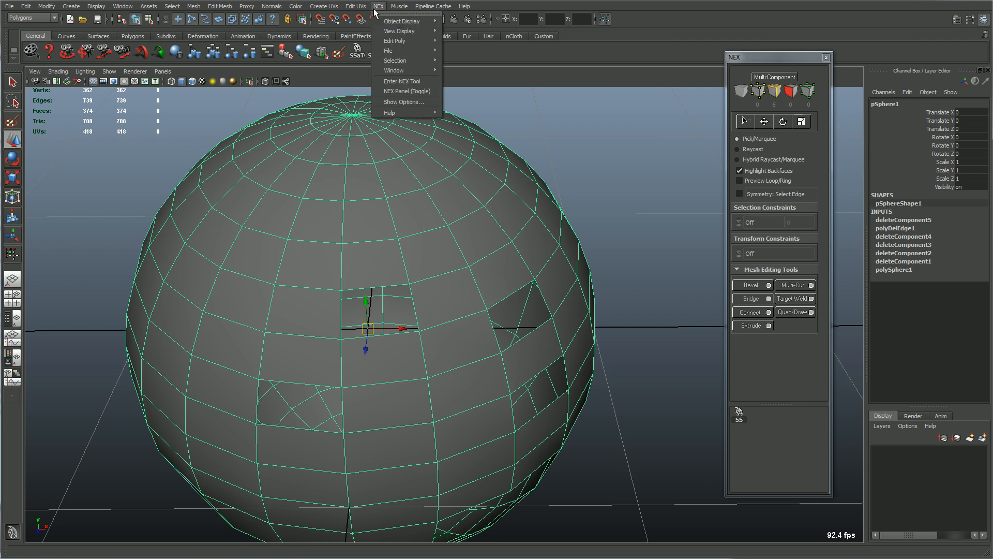
click(406, 104)
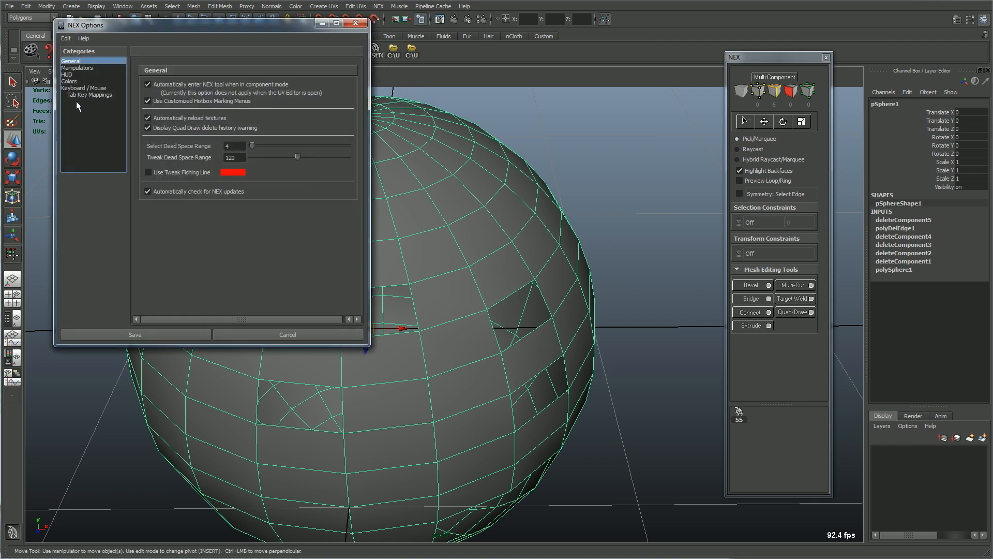
click(356, 23)
alt+right_drag(519, 172, 538, 157)
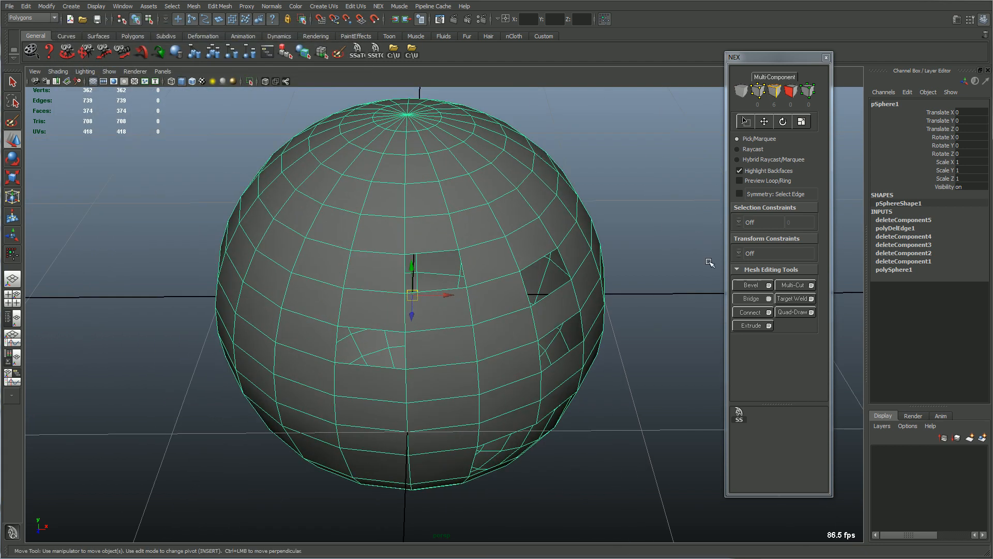